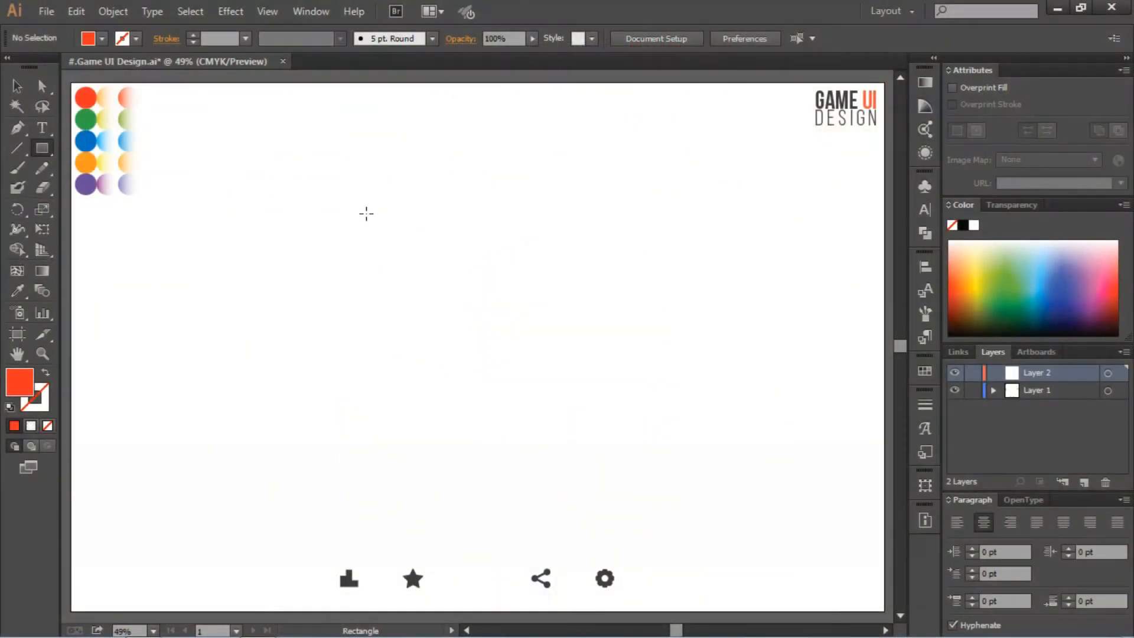
# Draw a red 200 × 200 px square in the upper middle of the artboard.
pyautogui.click(458, 231)
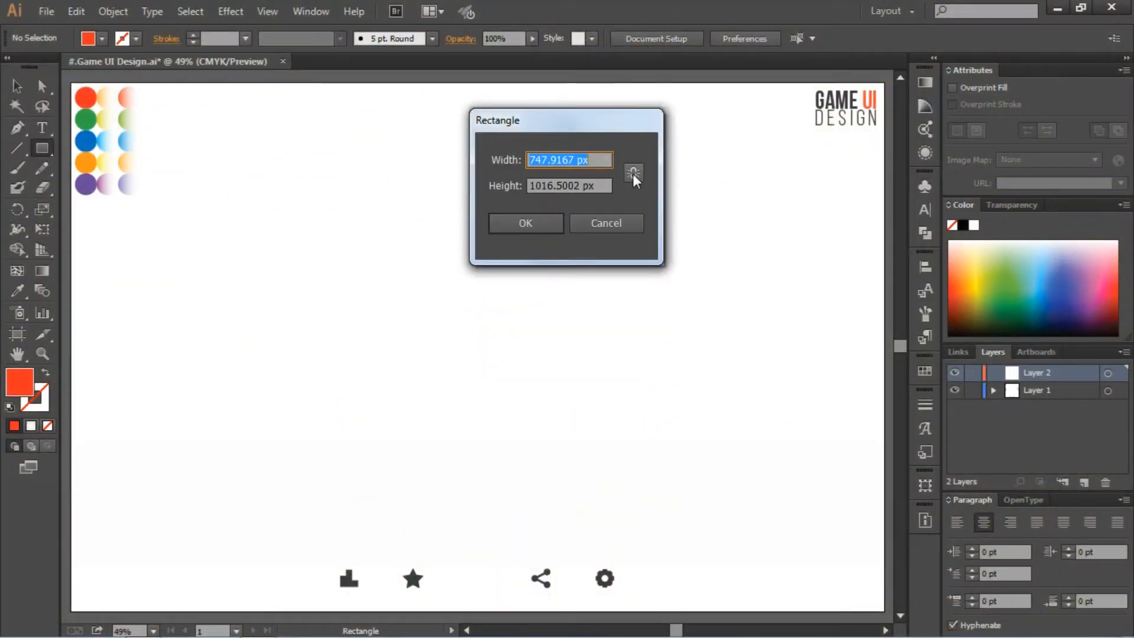
pyautogui.write('200')
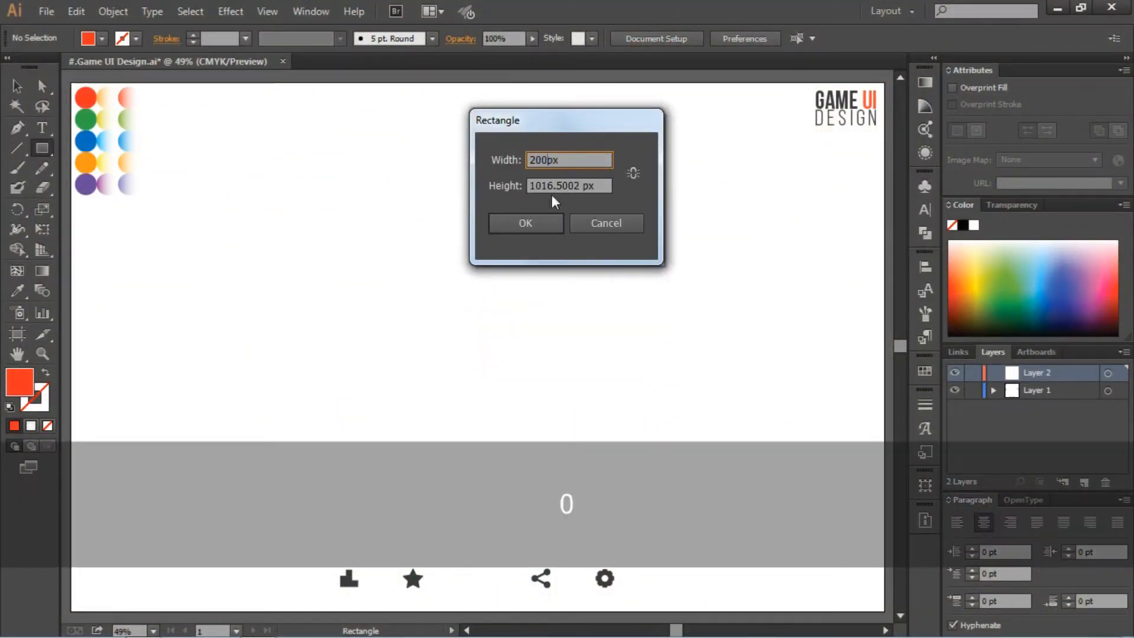
pyautogui.doubleClick(548, 185)
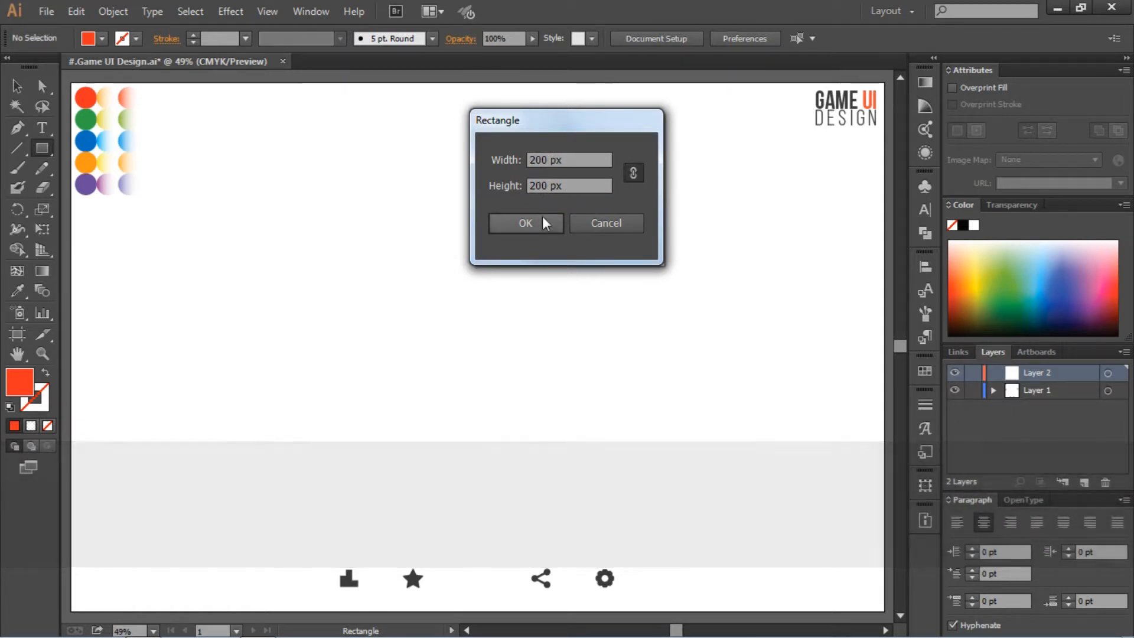
pyautogui.click(541, 221)
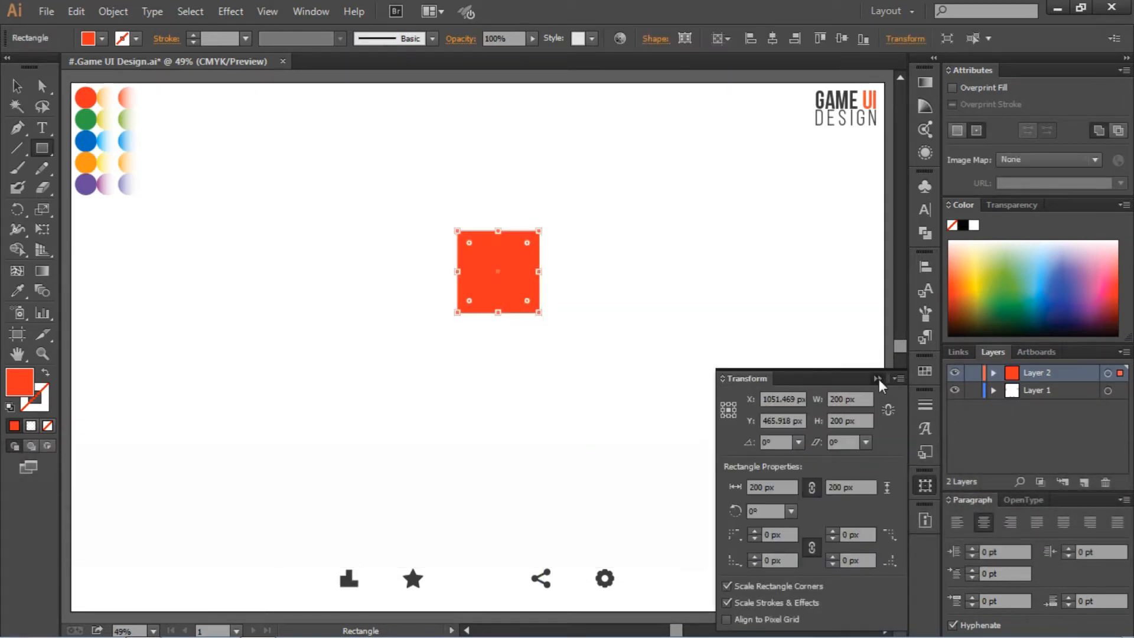
pyautogui.click(877, 379)
# Rotate the red square 45° so that it stands on one corner as a diamond.
pyautogui.click(14, 87)
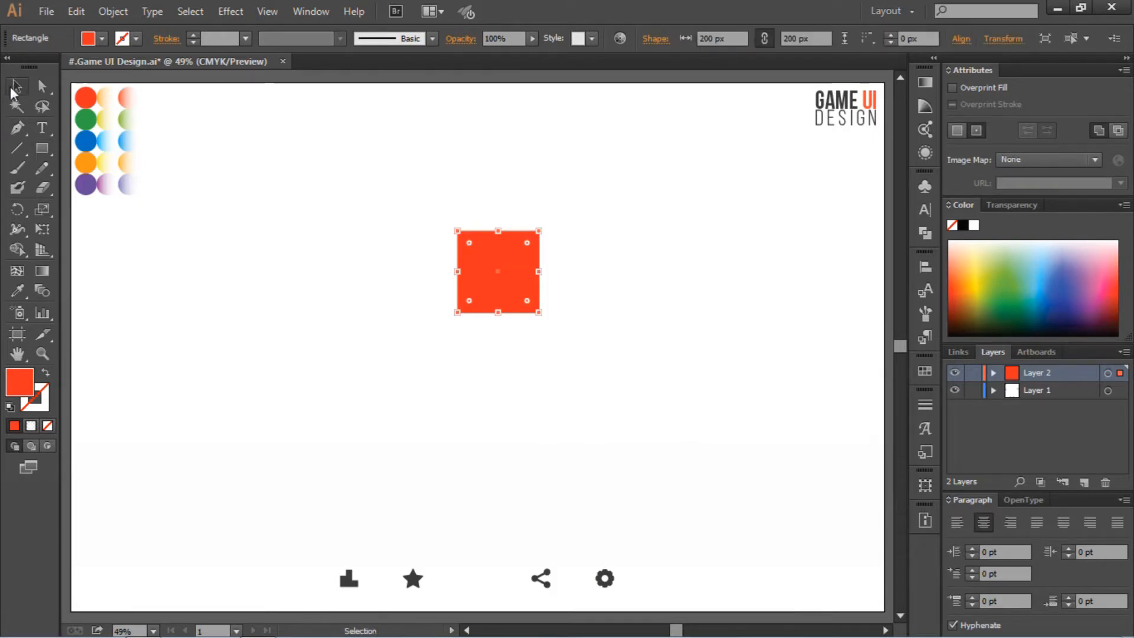
pyautogui.moveTo(543, 224); pyautogui.dragTo(582, 245)
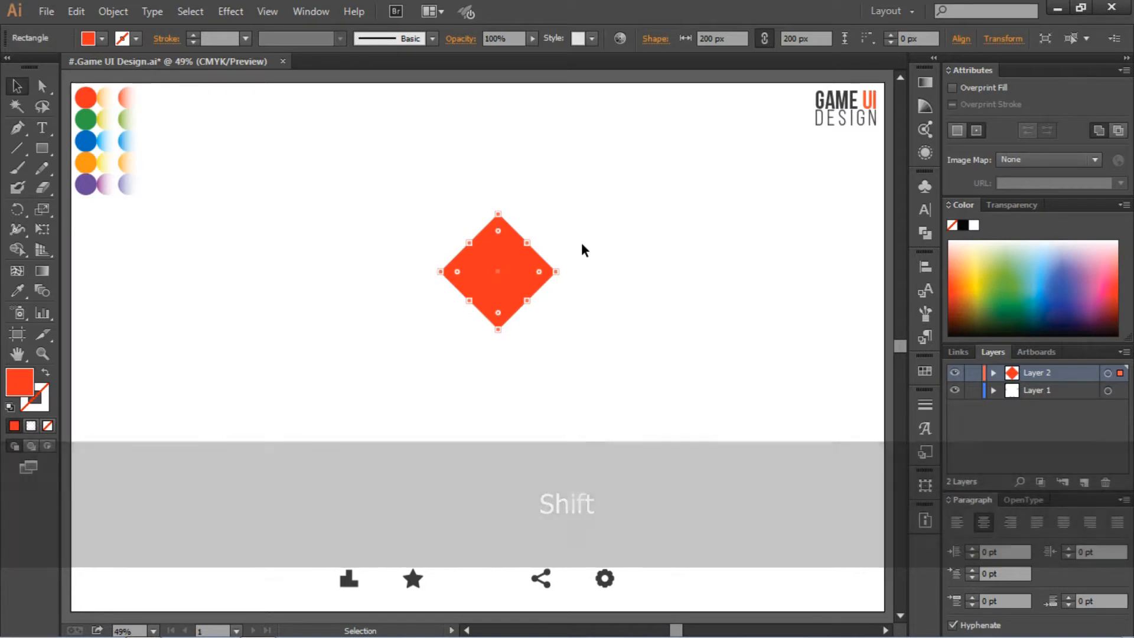
pyautogui.click(581, 242)
pyautogui.click(506, 274)
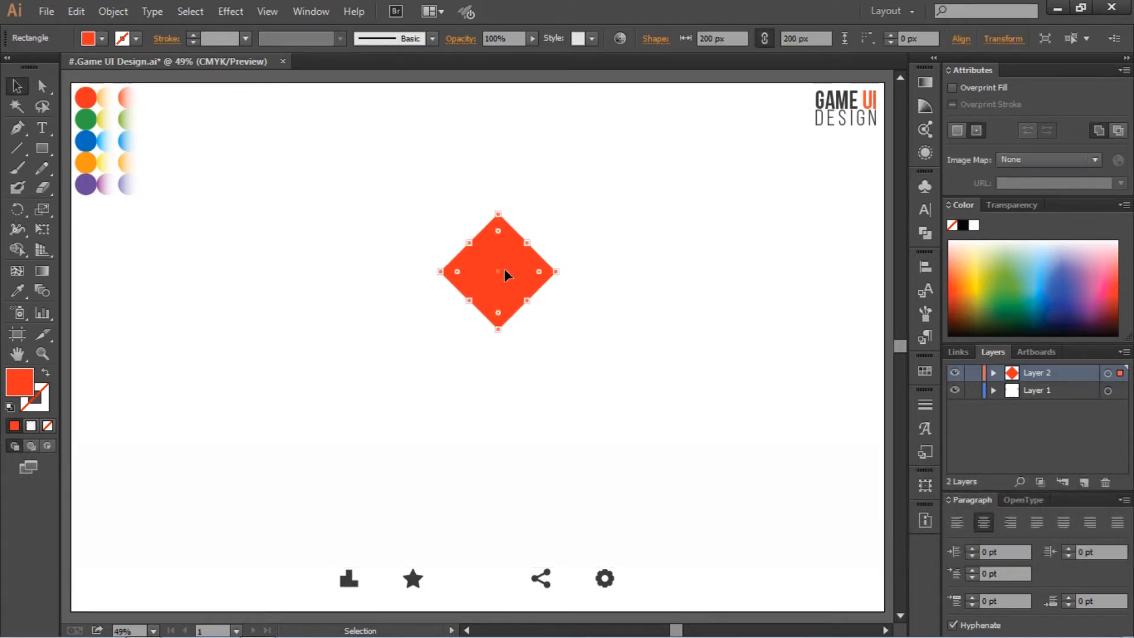
# Draw a narrow guide bar half the diamond's height, about 27 × 141 px, to its right and duplicate it directly below.
pyautogui.click(41, 151)
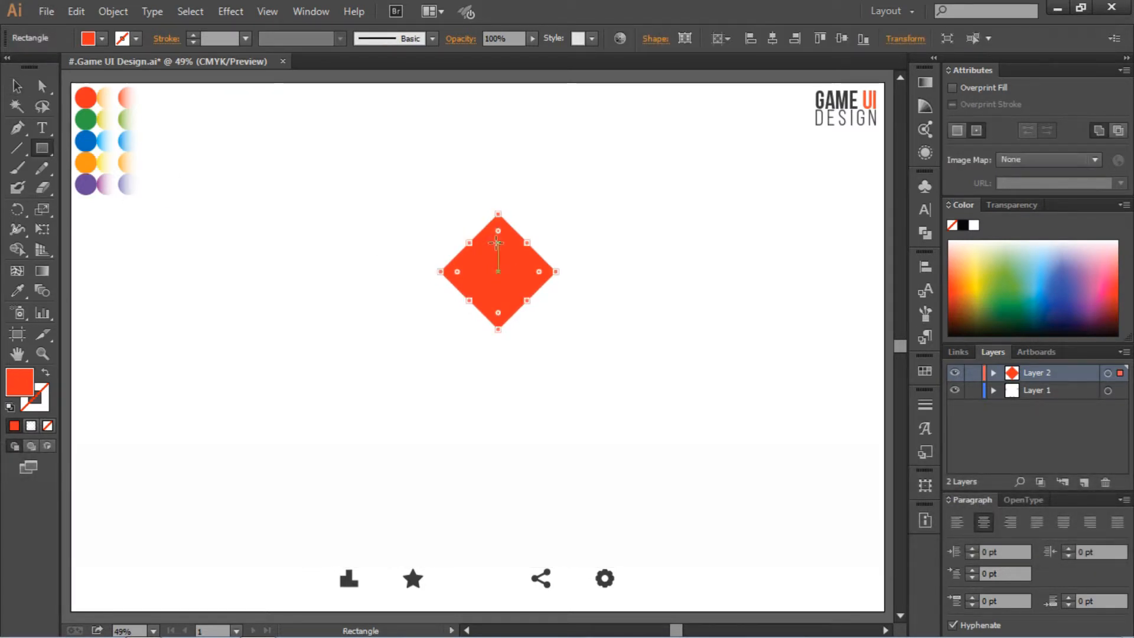
pyautogui.moveTo(573, 269); pyautogui.dragTo(560, 212)
pyautogui.click(16, 87)
pyautogui.click(587, 251)
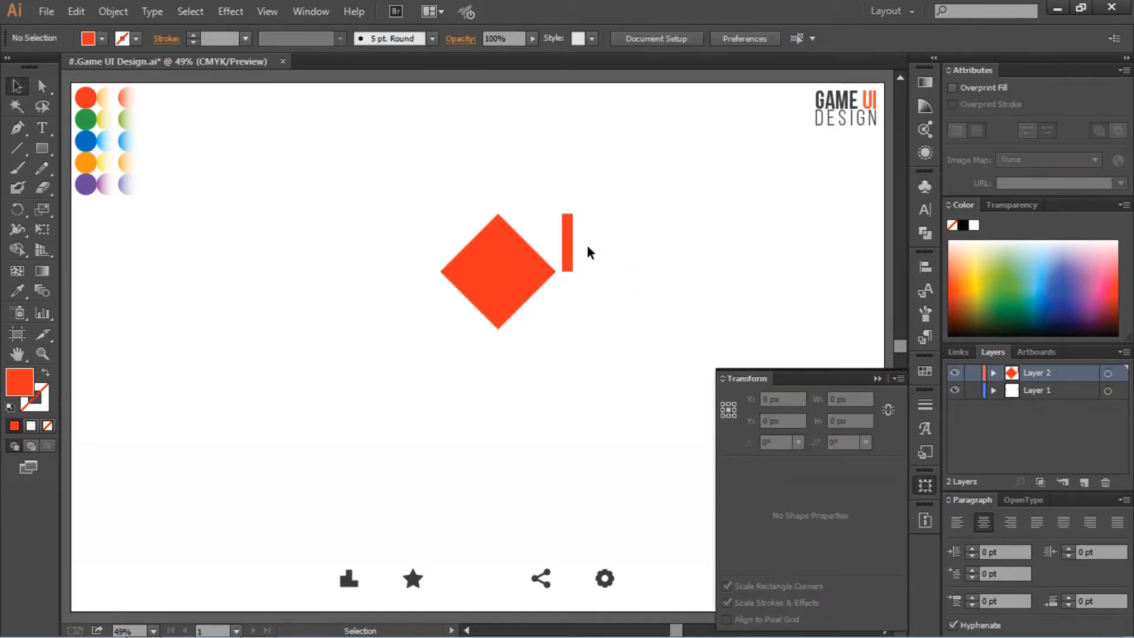
pyautogui.moveTo(568, 248); pyautogui.dragTo(568, 305)
pyautogui.click(636, 282)
pyautogui.click(490, 277)
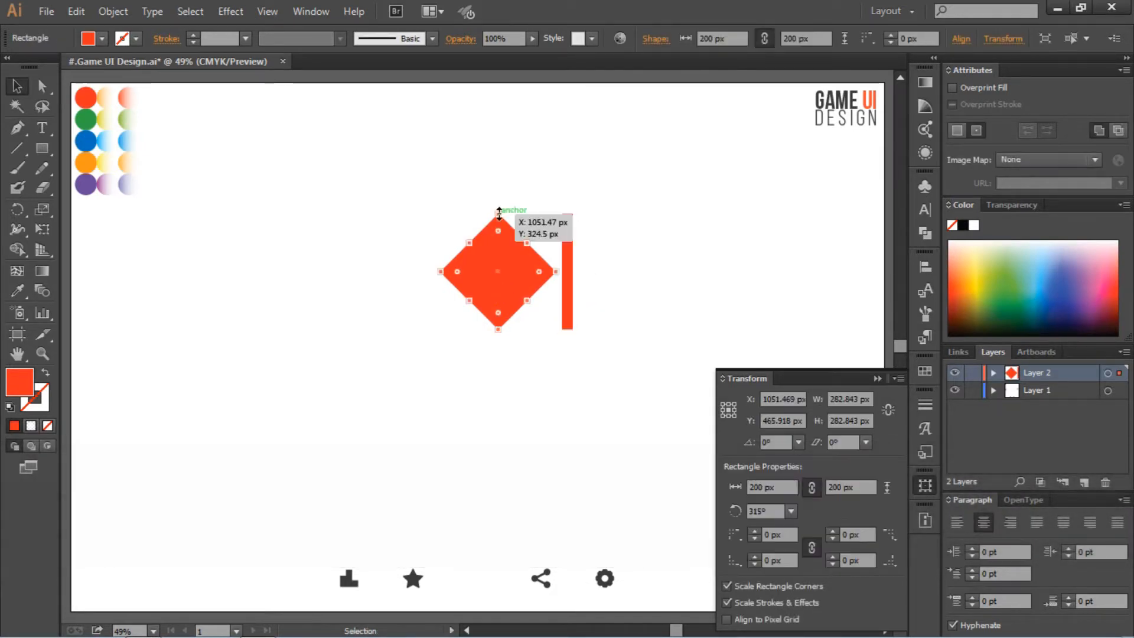
pyautogui.press('a')
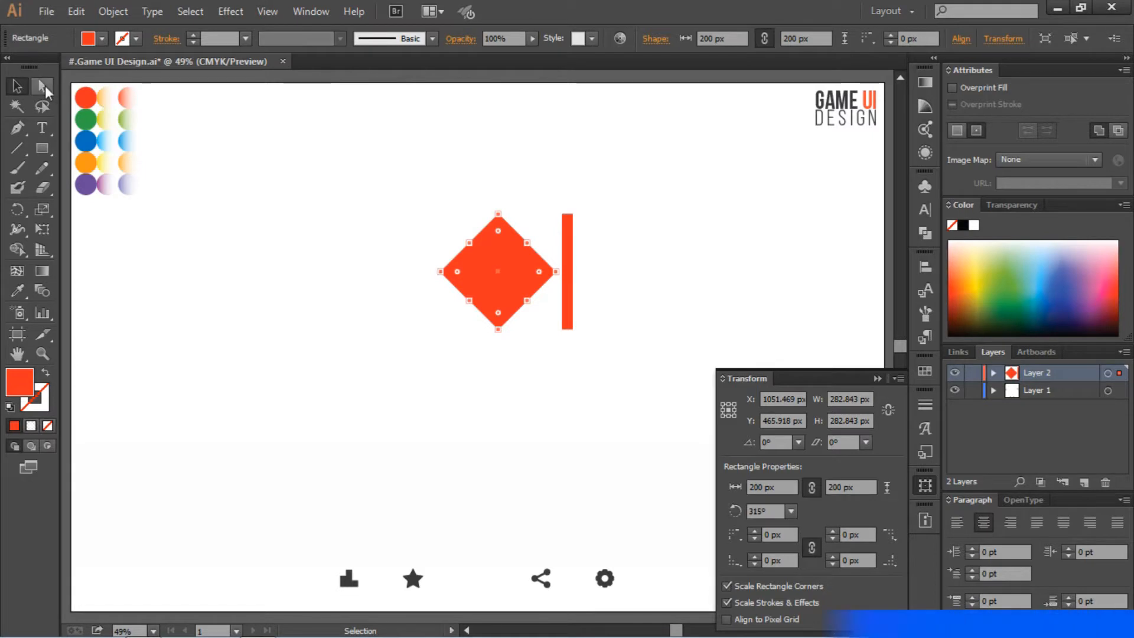
pyautogui.moveTo(498, 213); pyautogui.dragTo(499, 247)
pyautogui.hotkey('ctrl', 'z')
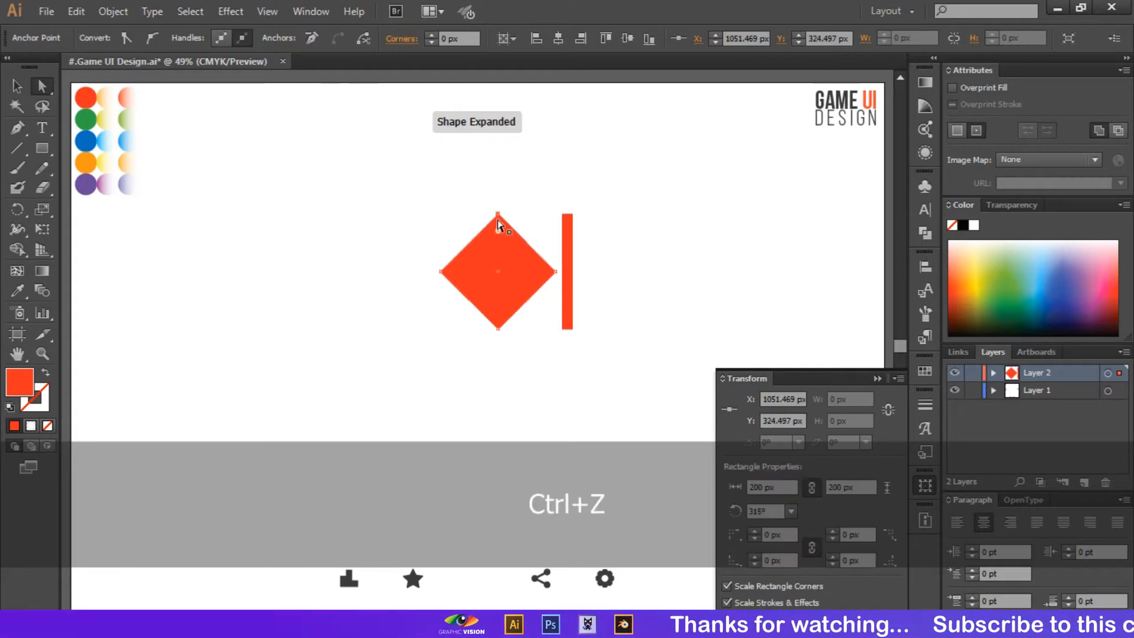
pyautogui.press('v')
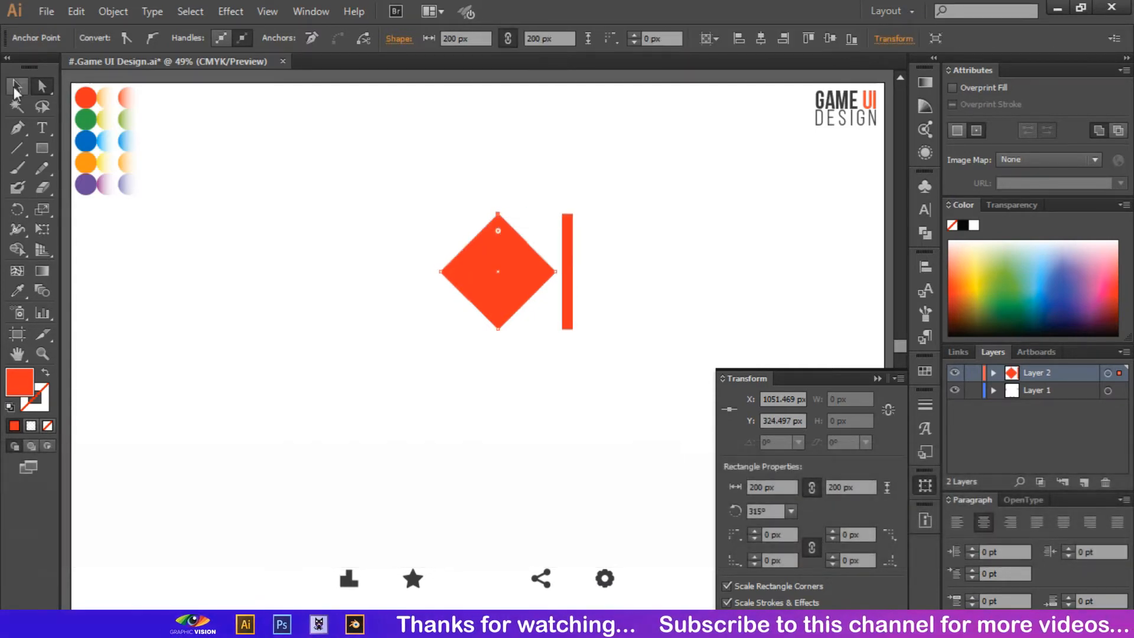
# Move both guide bars straight across to the left side of the diamond.
pyautogui.click(565, 242)
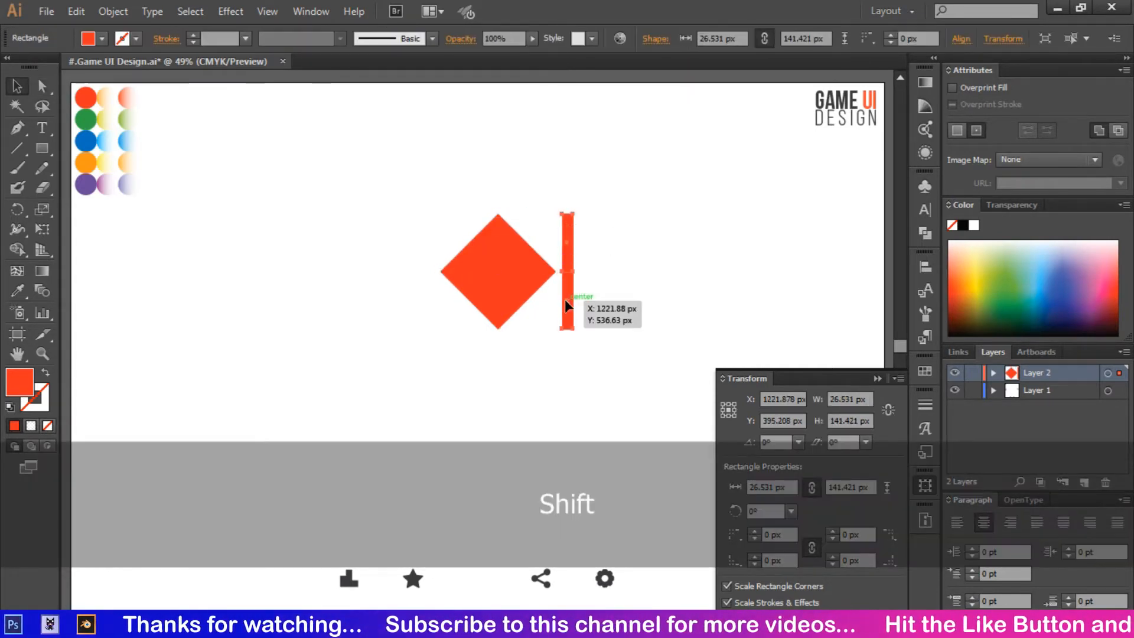
pyautogui.moveTo(565, 299); pyautogui.dragTo(430, 299)
# Flatten the diamond into an isometric rhombus by moving its upper and lower corners inward to the centers of the two guide bars.
pyautogui.click(455, 262)
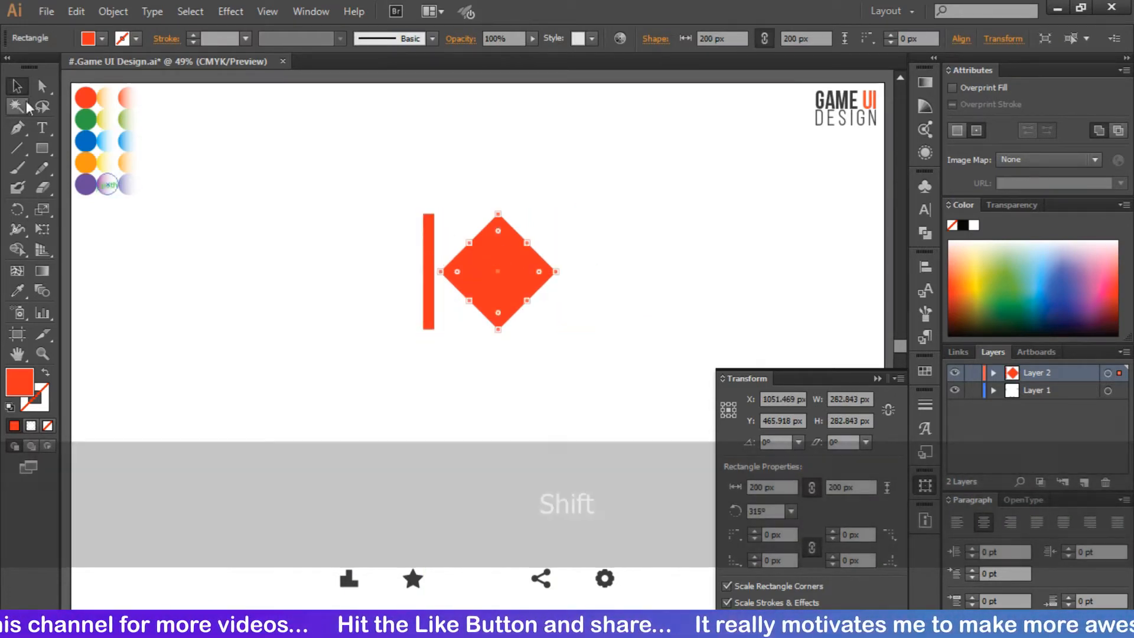
pyautogui.press('a')
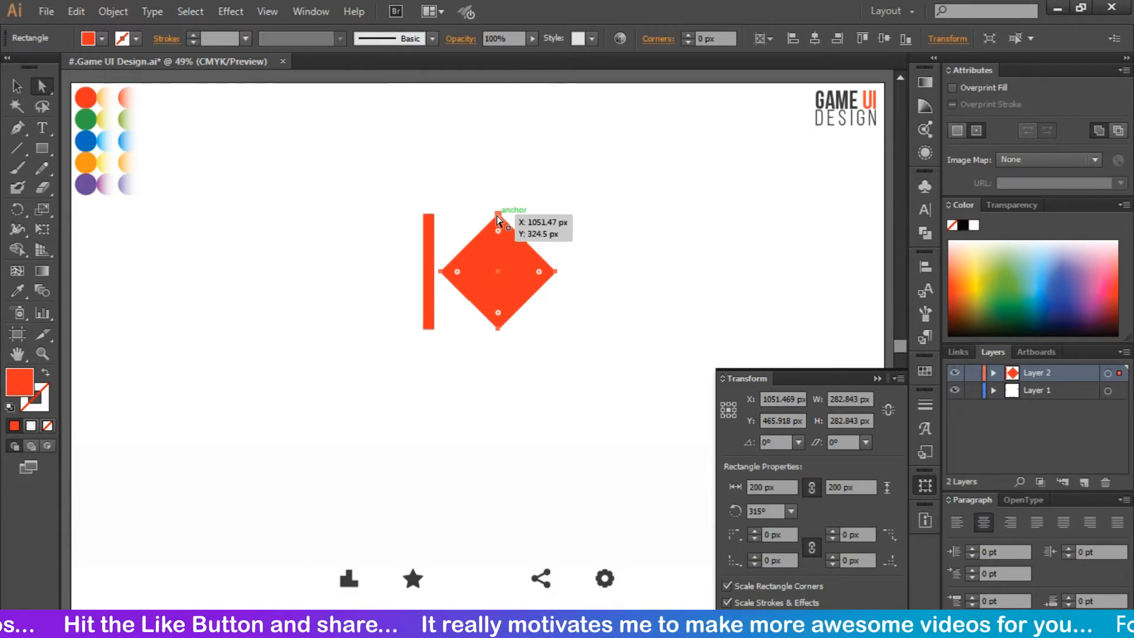
pyautogui.moveTo(497, 214); pyautogui.dragTo(499, 243)
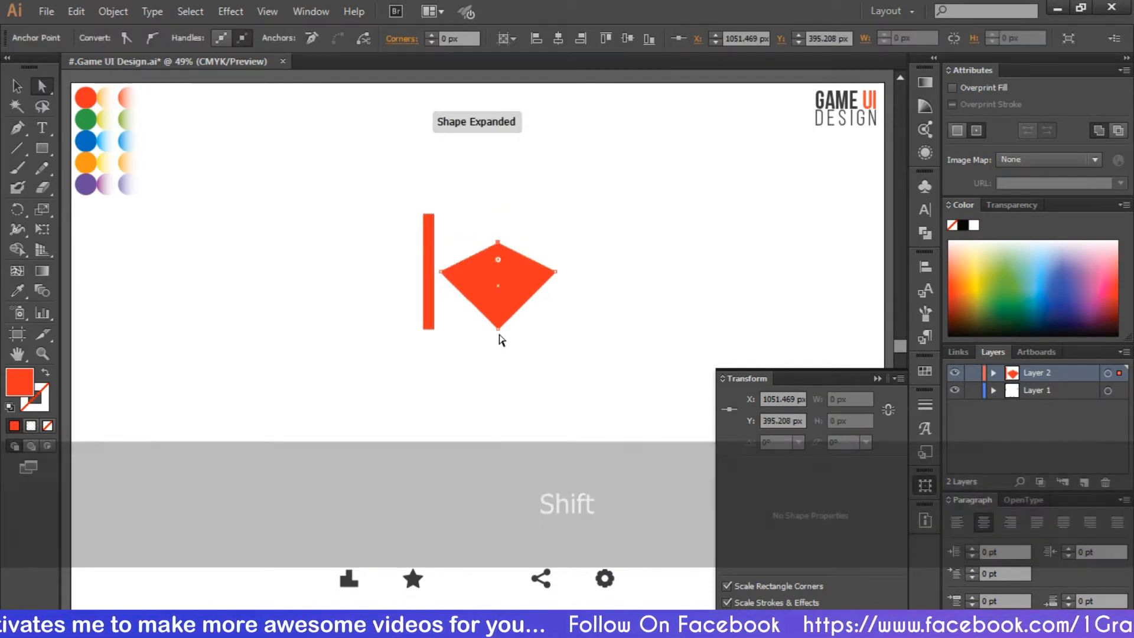
pyautogui.moveTo(499, 332); pyautogui.dragTo(497, 300)
pyautogui.click(593, 316)
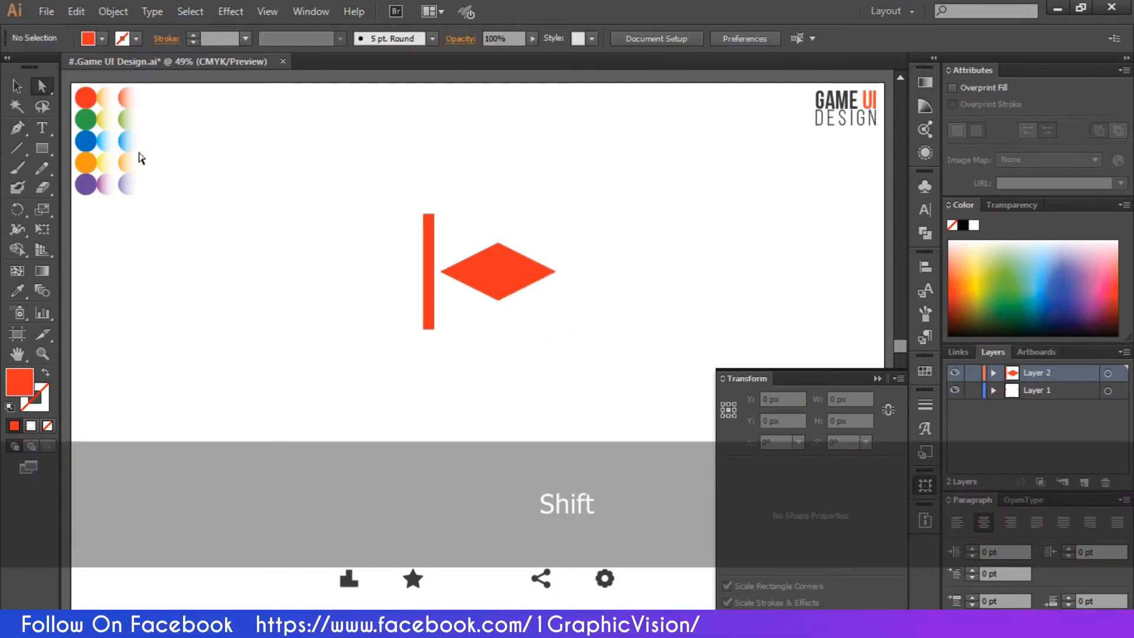
# Delete both guide bars beside the rhombus.
pyautogui.press('v')
pyautogui.moveTo(392, 236); pyautogui.dragTo(430, 307)
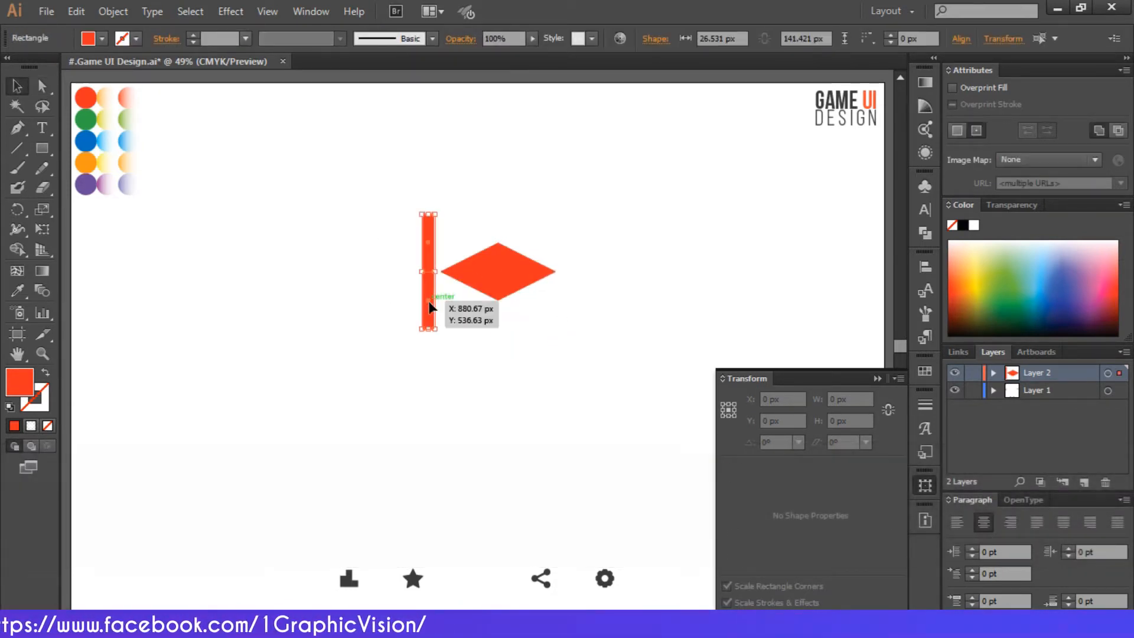
pyautogui.press('Delete')
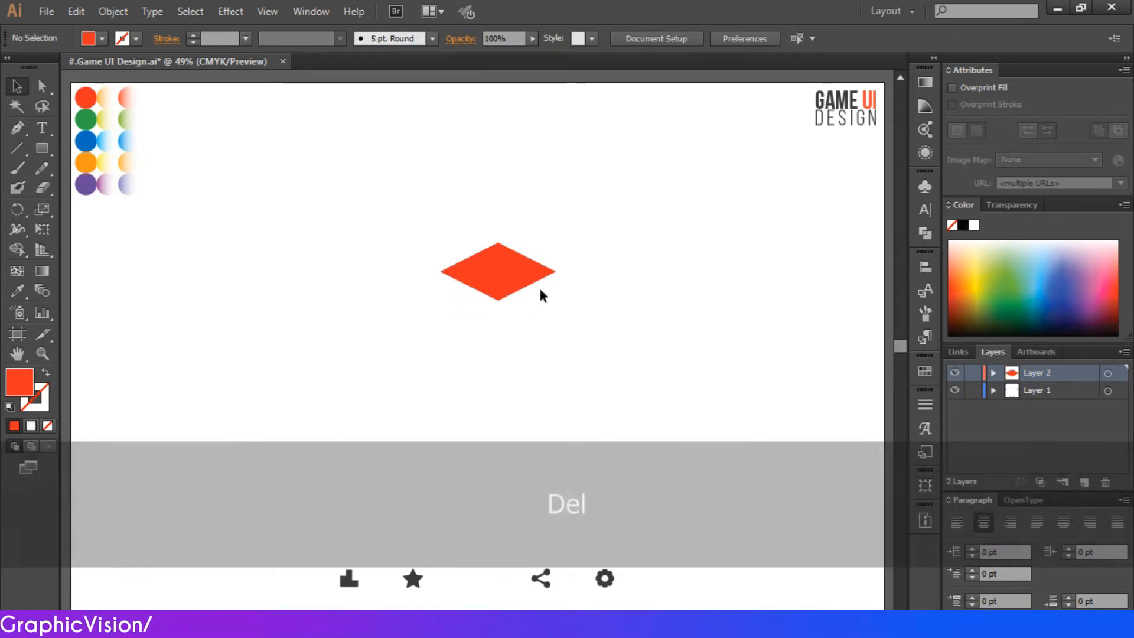
# Center the rhombus horizontally and vertically on the artboard.
pyautogui.click(502, 262)
pyautogui.click(706, 38)
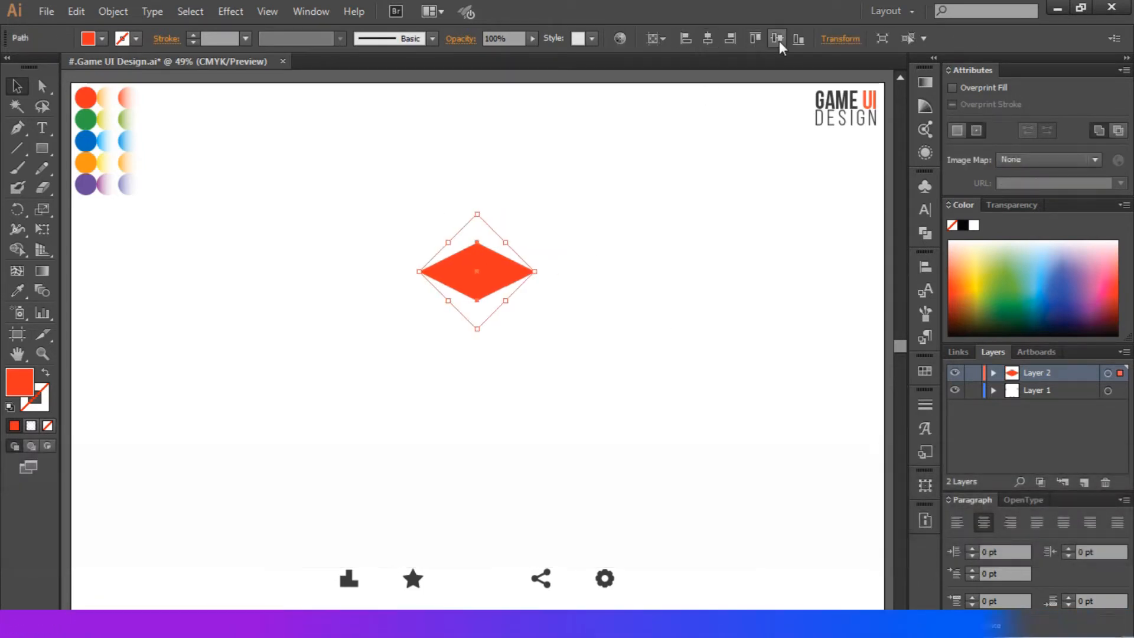
pyautogui.click(777, 38)
pyautogui.click(681, 250)
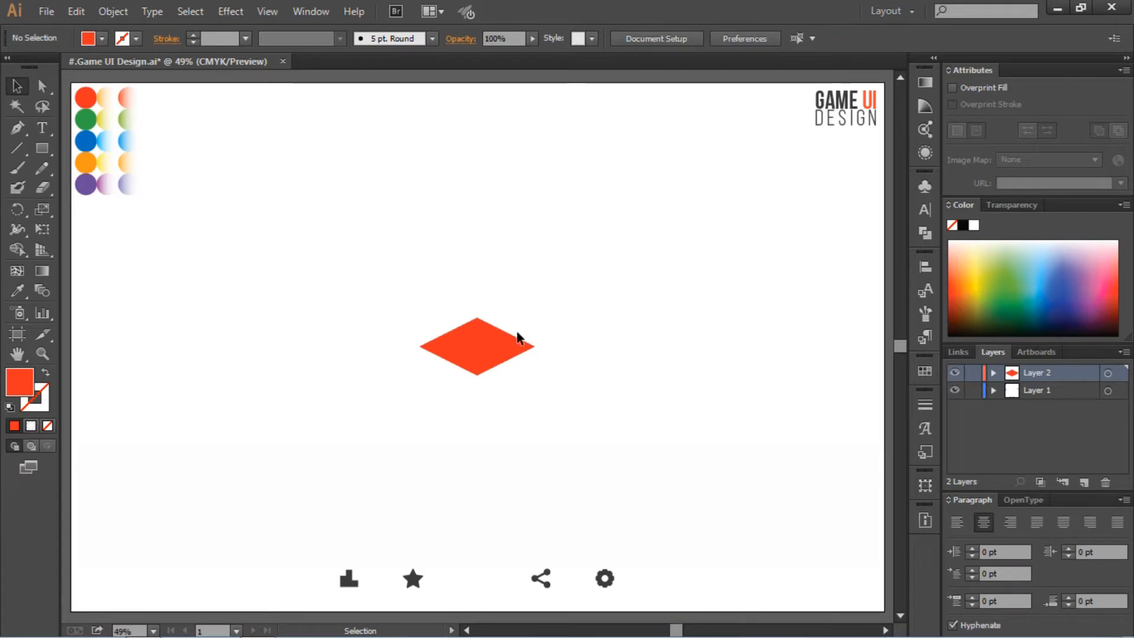
# Move the rhombus straight up and place a duplicate of it directly below.
pyautogui.moveTo(490, 344); pyautogui.dragTo(489, 275)
pyautogui.click(606, 296)
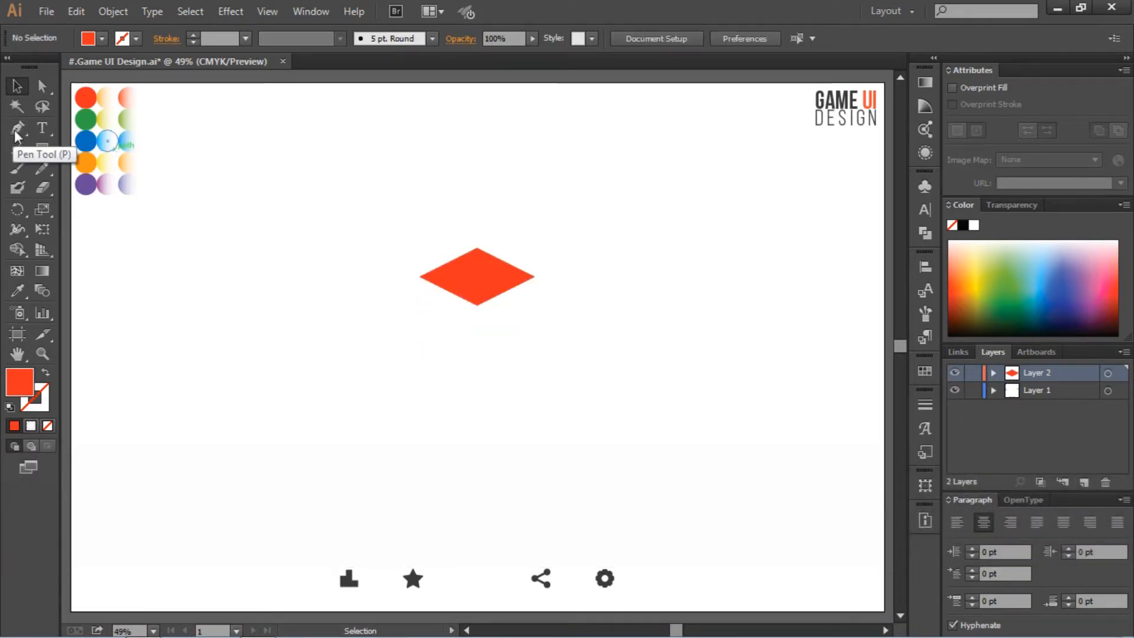
pyautogui.moveTo(458, 278); pyautogui.dragTo(458, 422)
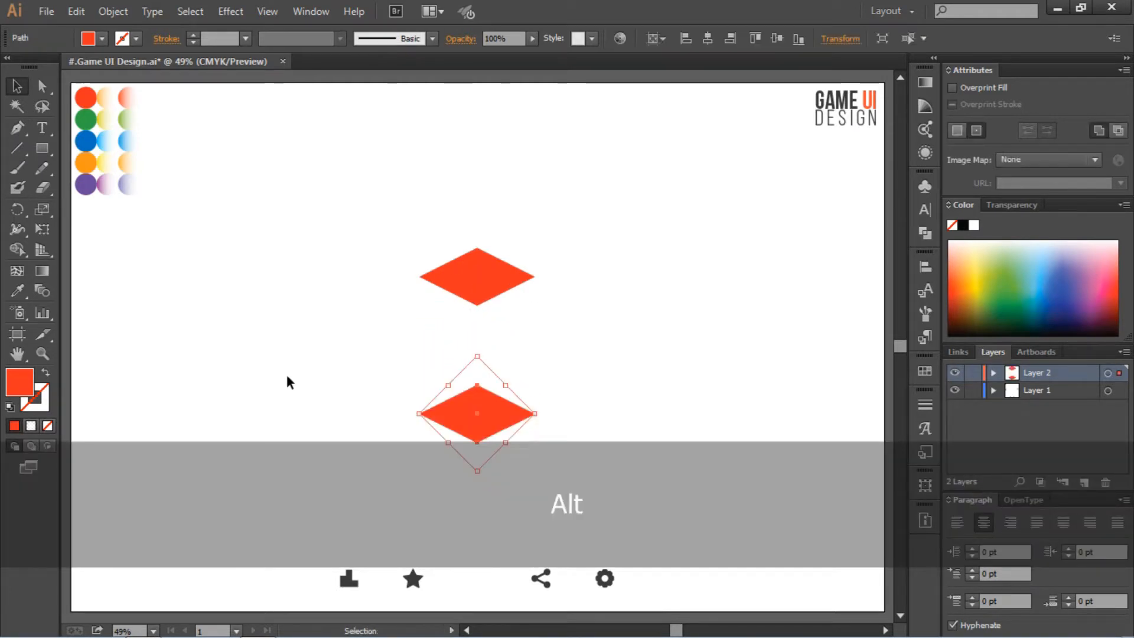
pyautogui.click(269, 201)
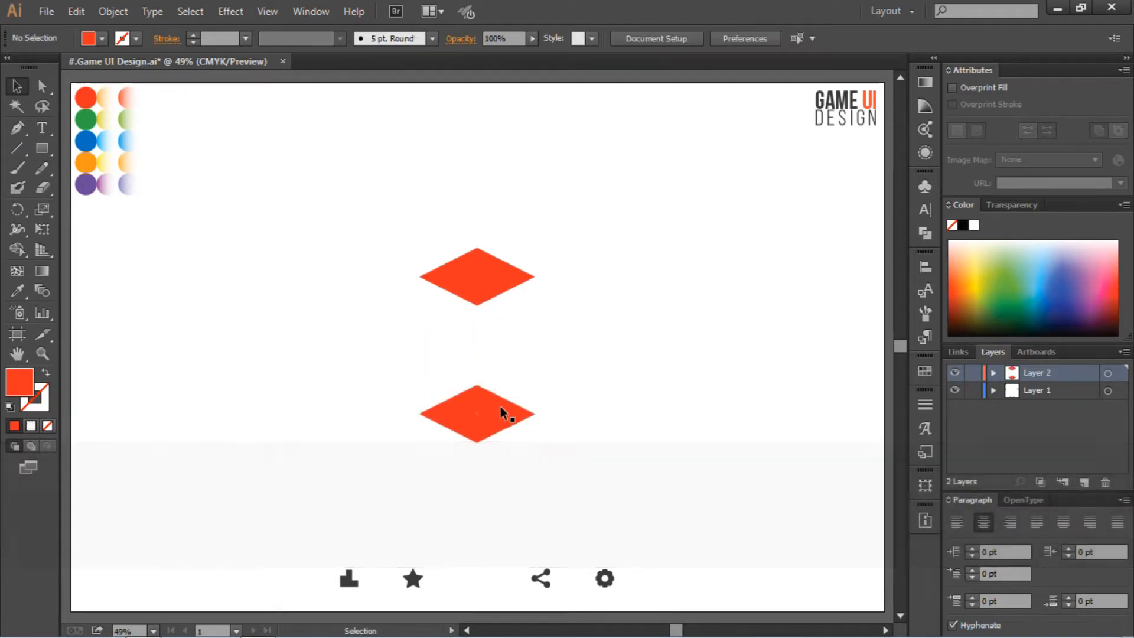
# Draw the left side face with the Pen tool, joining the left and lower corners of the two rhombuses.
pyautogui.click(16, 128)
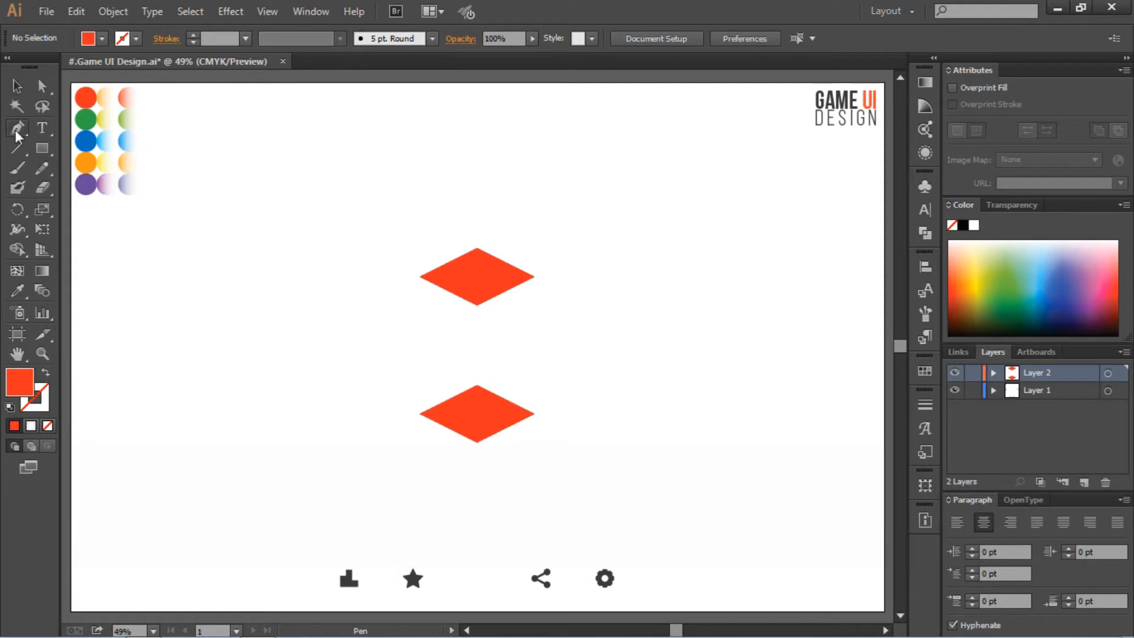
pyautogui.click(477, 306)
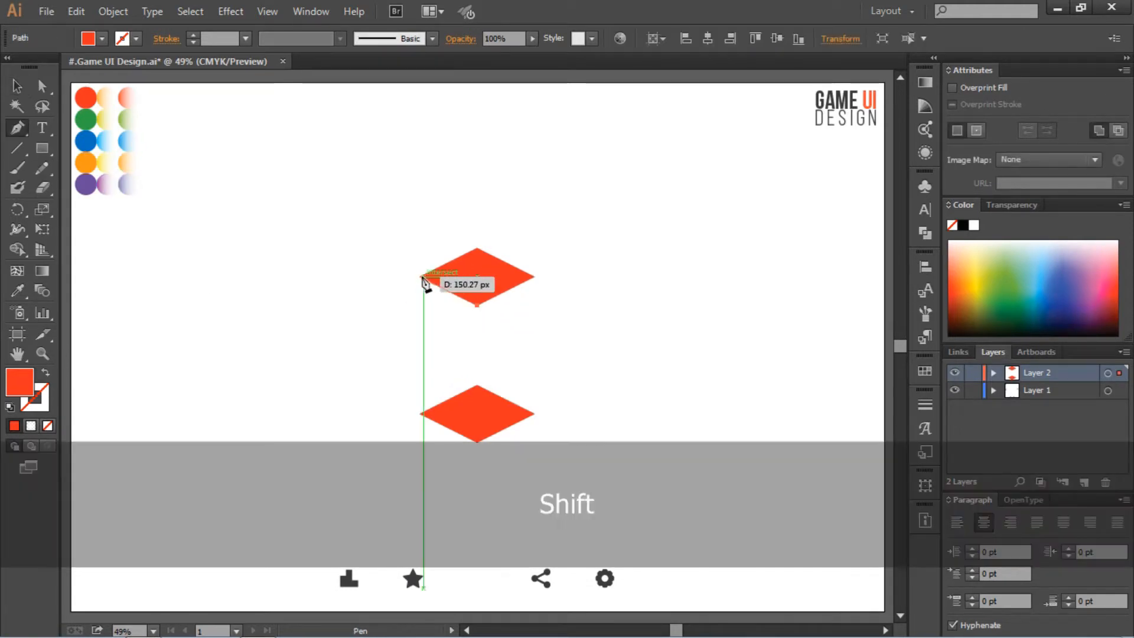
pyautogui.click(419, 275)
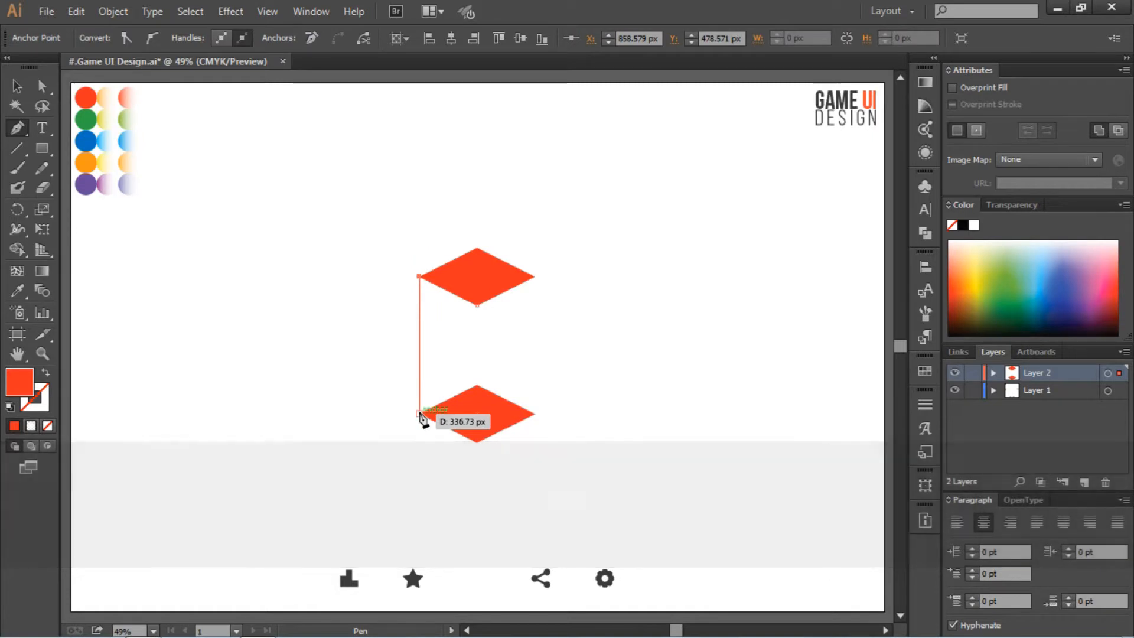
pyautogui.click(419, 414)
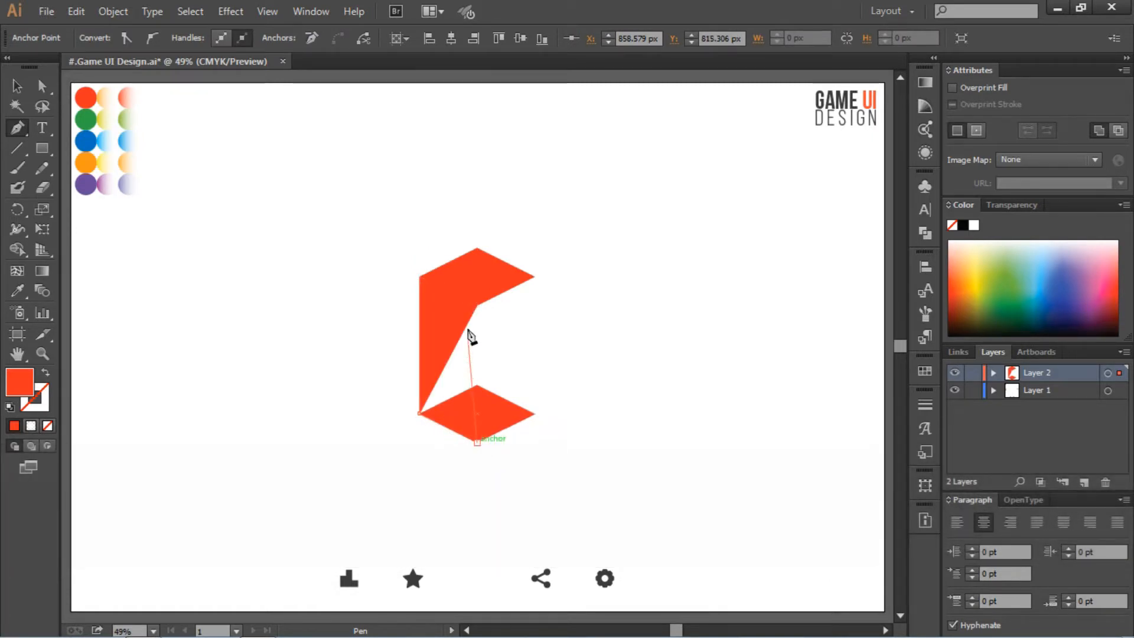
pyautogui.click(477, 306)
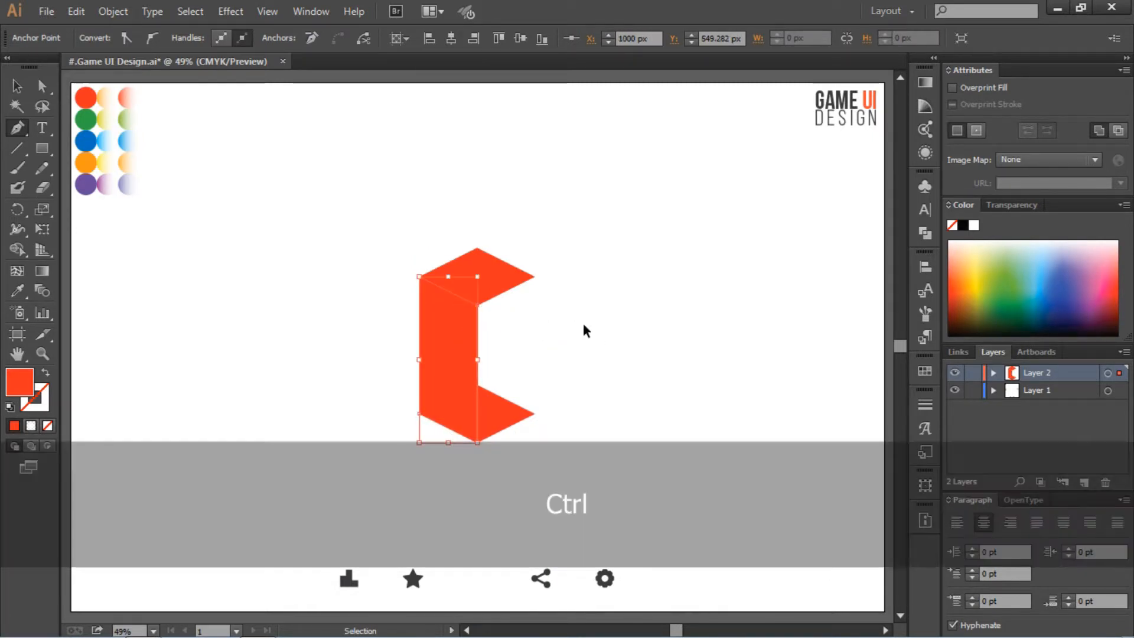
pyautogui.keyDown('ctrl'); pyautogui.click(583, 322); pyautogui.keyUp('ctrl')
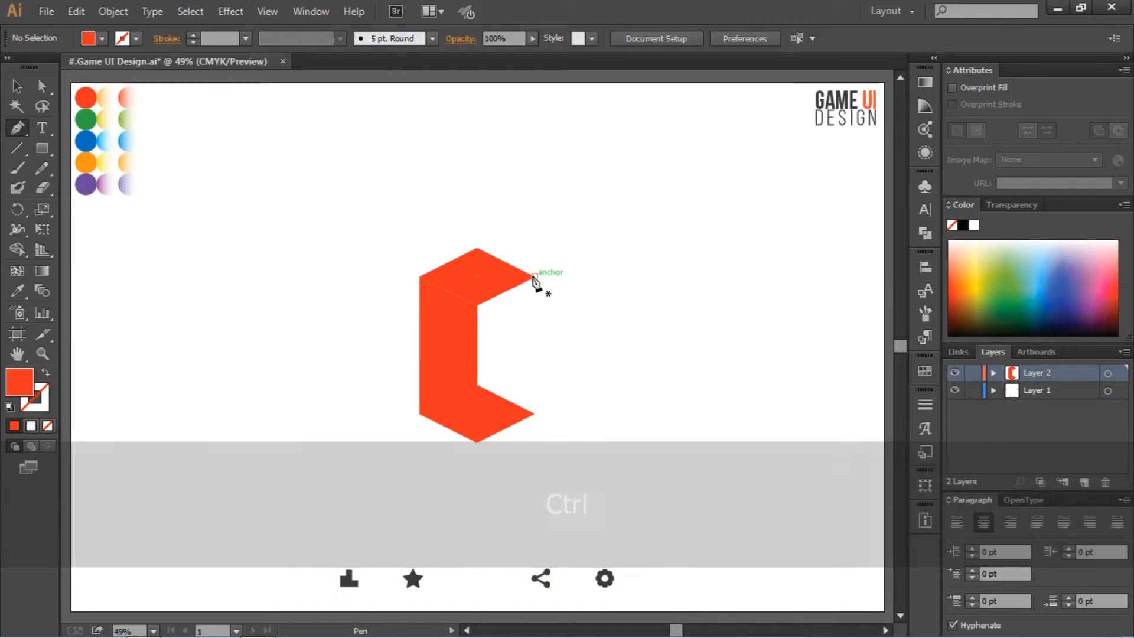
# Draw the right side face with the Pen tool, joining the right and lower corners of the two rhombuses.
pyautogui.click(535, 276)
pyautogui.click(477, 306)
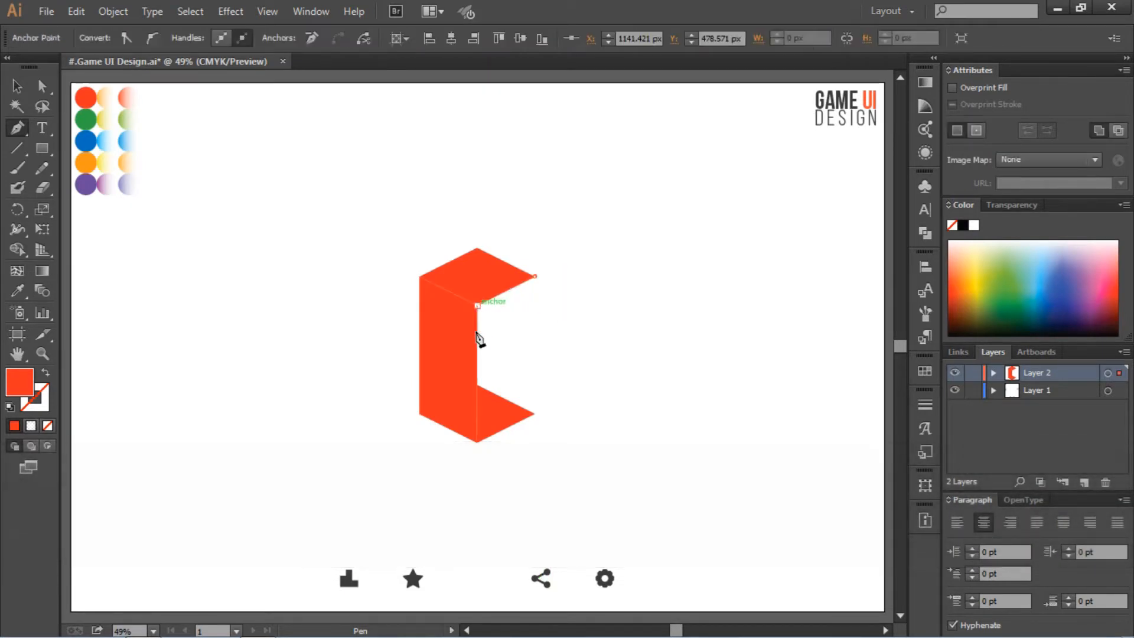
pyautogui.click(477, 442)
pyautogui.click(534, 413)
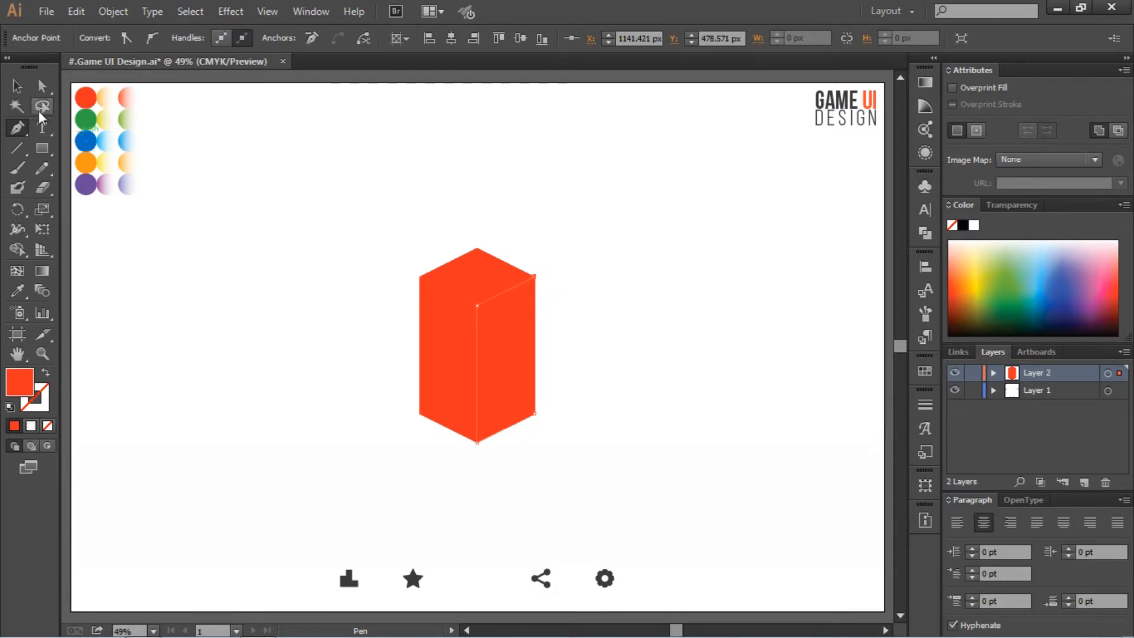
# Move the upper rhombus and both side faces straight up together, and delete the leftover lower rhombus.
pyautogui.press('v')
pyautogui.click(416, 234)
pyautogui.moveTo(507, 333); pyautogui.dragTo(511, 282)
pyautogui.click(622, 338)
pyautogui.click(494, 402)
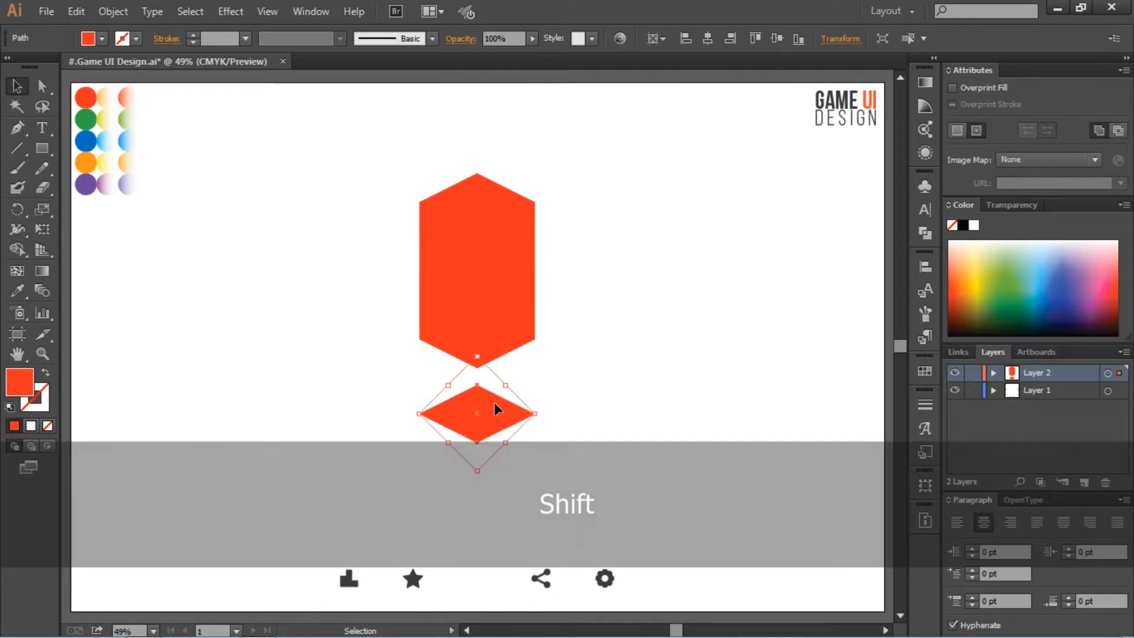
pyautogui.press('Delete')
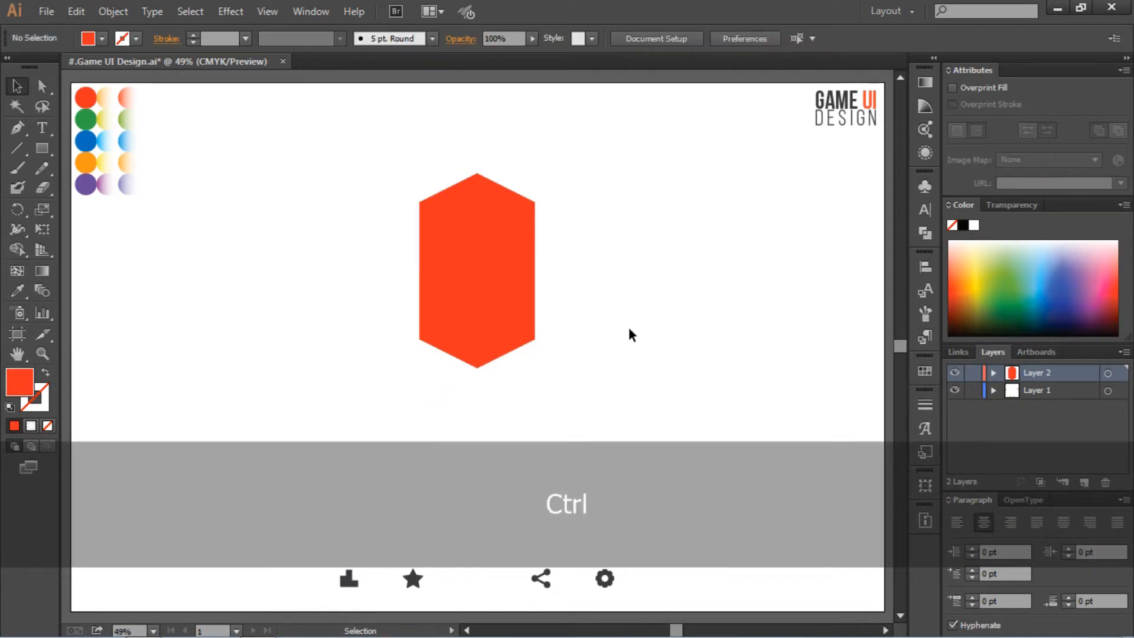
# Fill the box's left side face with the solid orange swatch, trying a lighter orange as well.
pyautogui.hotkey('ctrl', '=')
pyautogui.scroll(1, 604, 359)
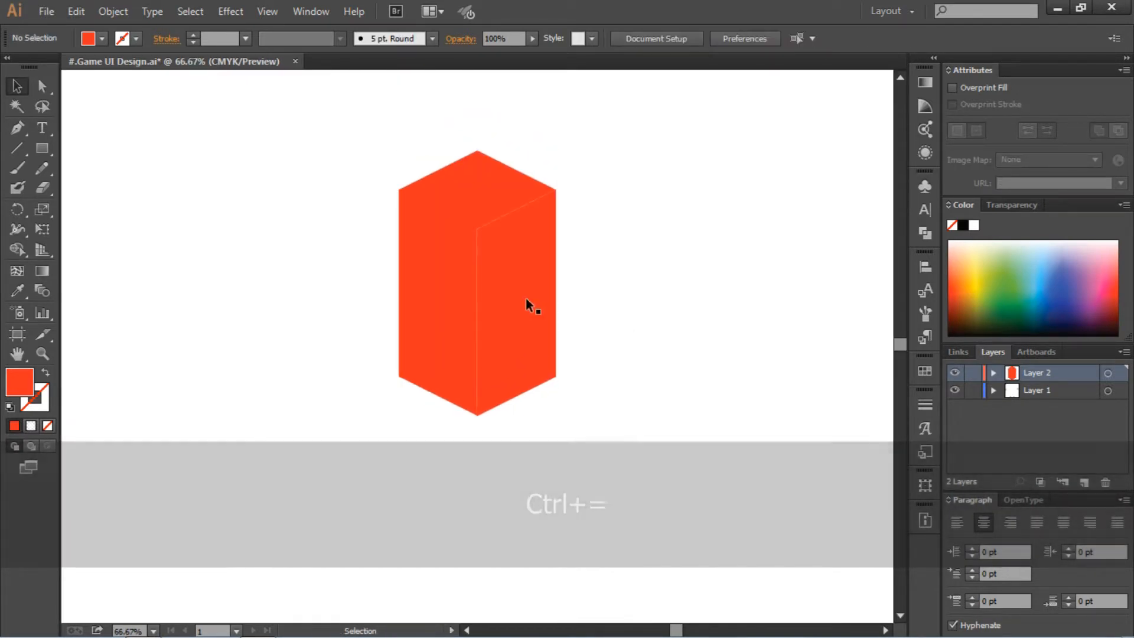
pyautogui.click(431, 276)
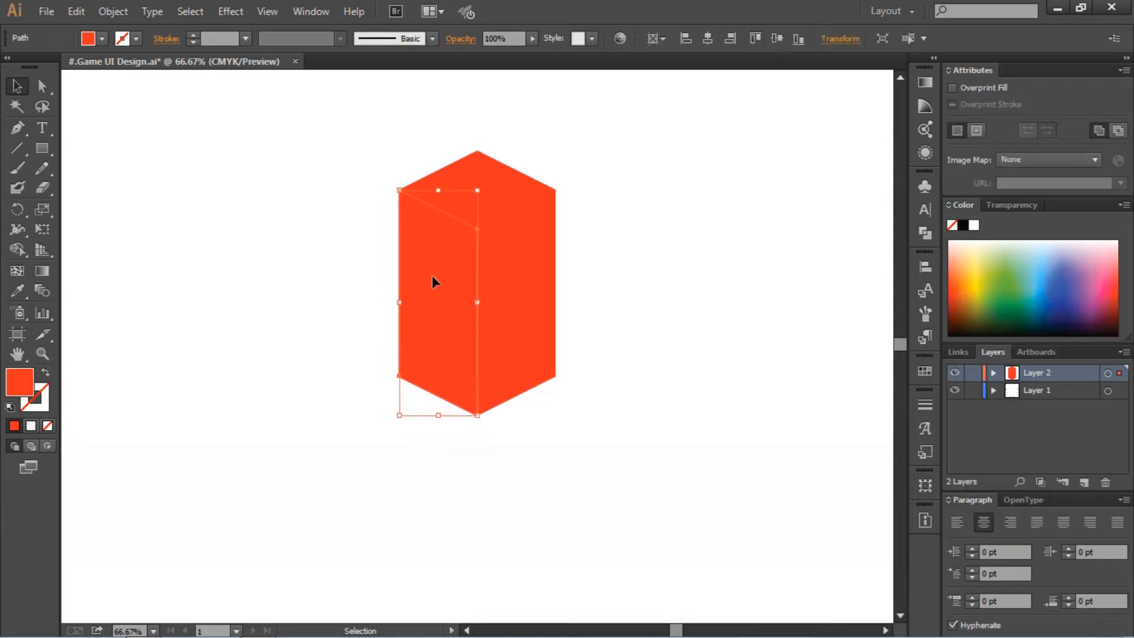
pyautogui.click(101, 38)
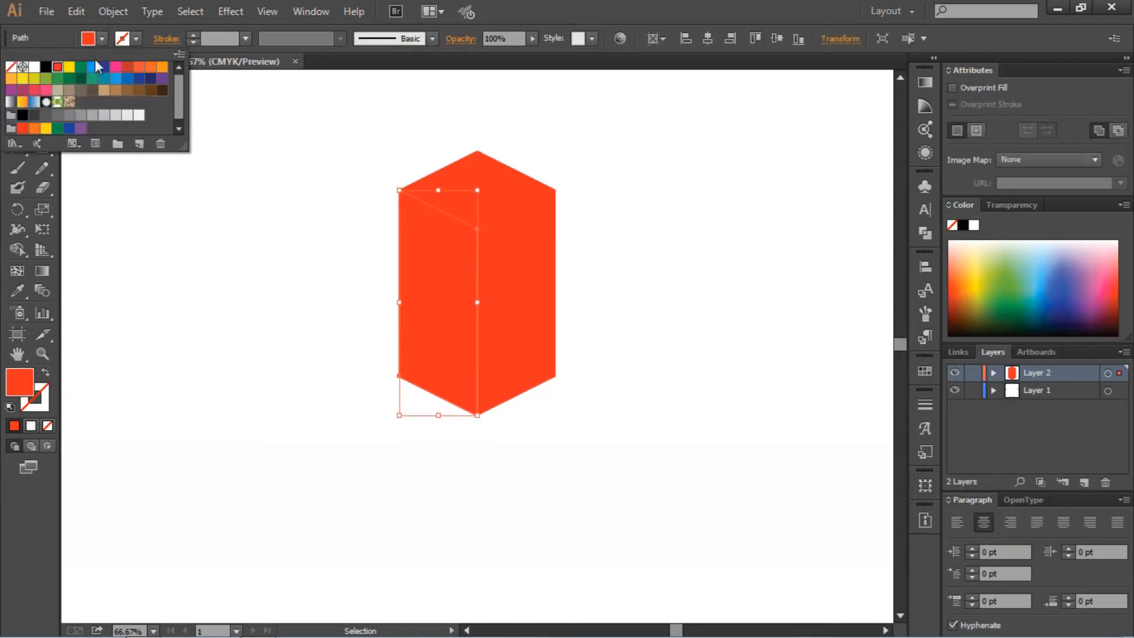
pyautogui.click(159, 68)
pyautogui.press('ctrl')
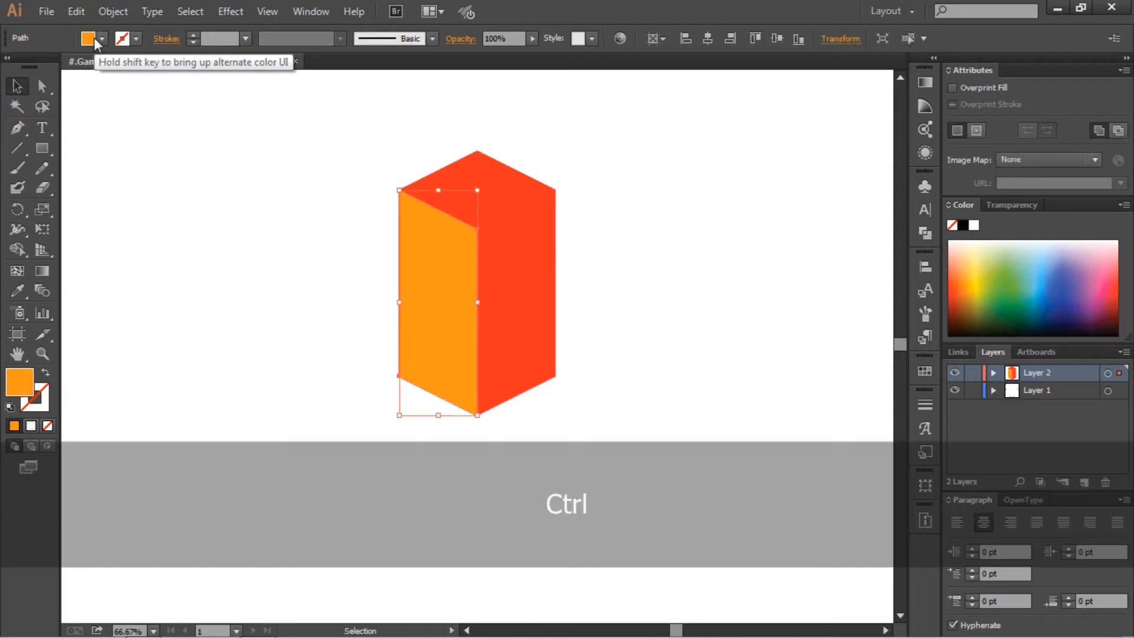
pyautogui.click(102, 38)
pyautogui.click(10, 79)
pyautogui.press('ctrl')
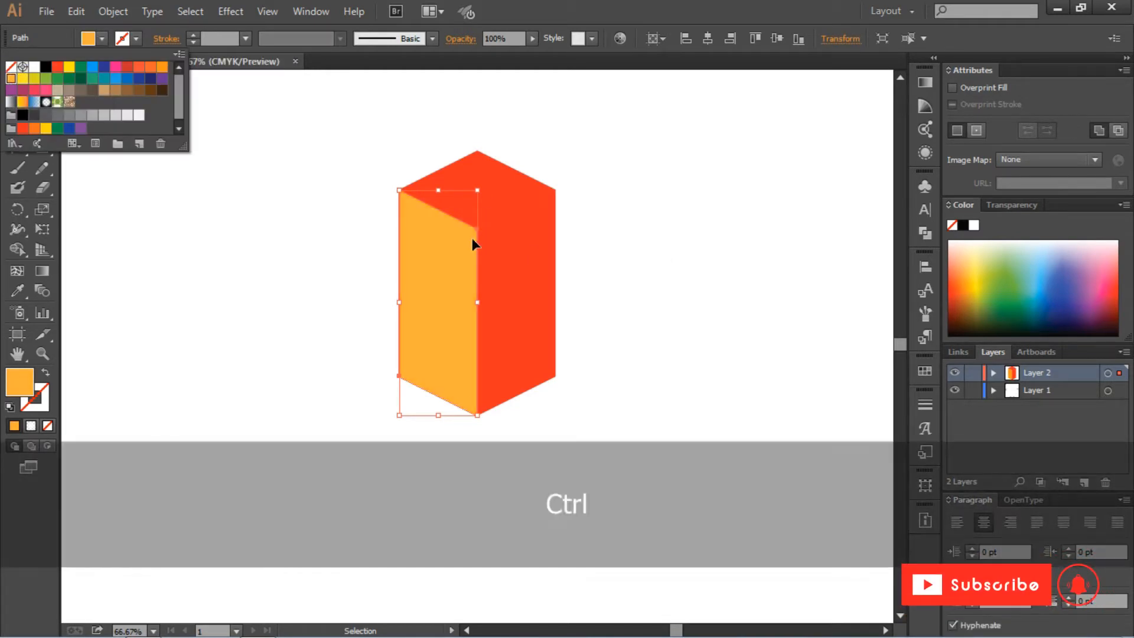
pyautogui.click(163, 68)
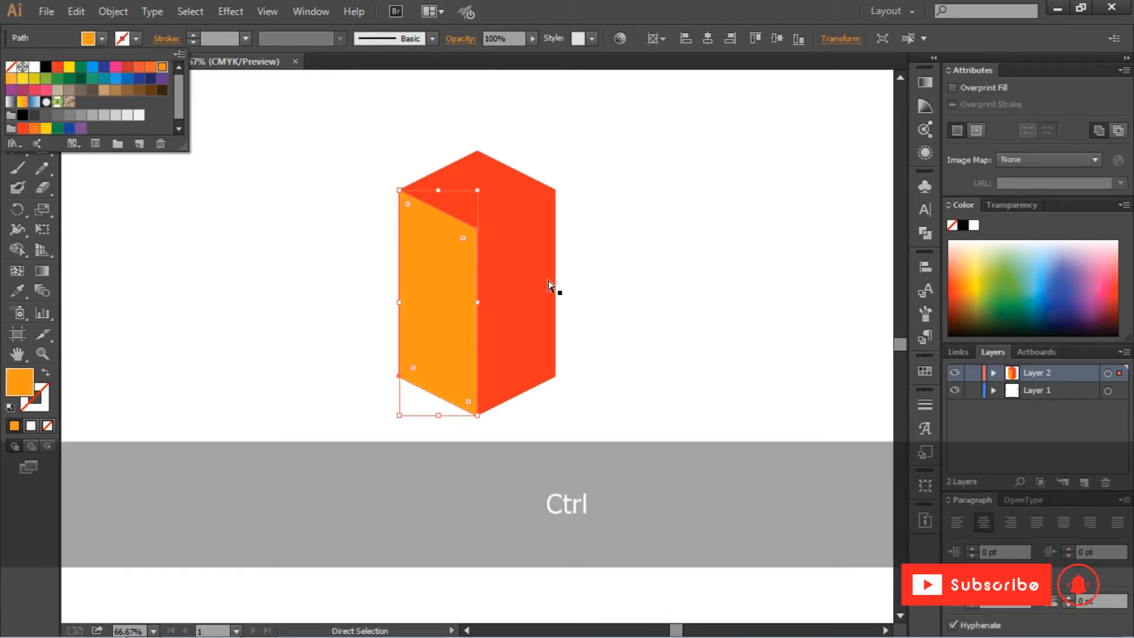
# Fill the box's right side face with the lighter solid orange swatch.
pyautogui.keyDown('ctrl'); pyautogui.click(549, 282); pyautogui.keyUp('ctrl')
pyautogui.click(101, 38)
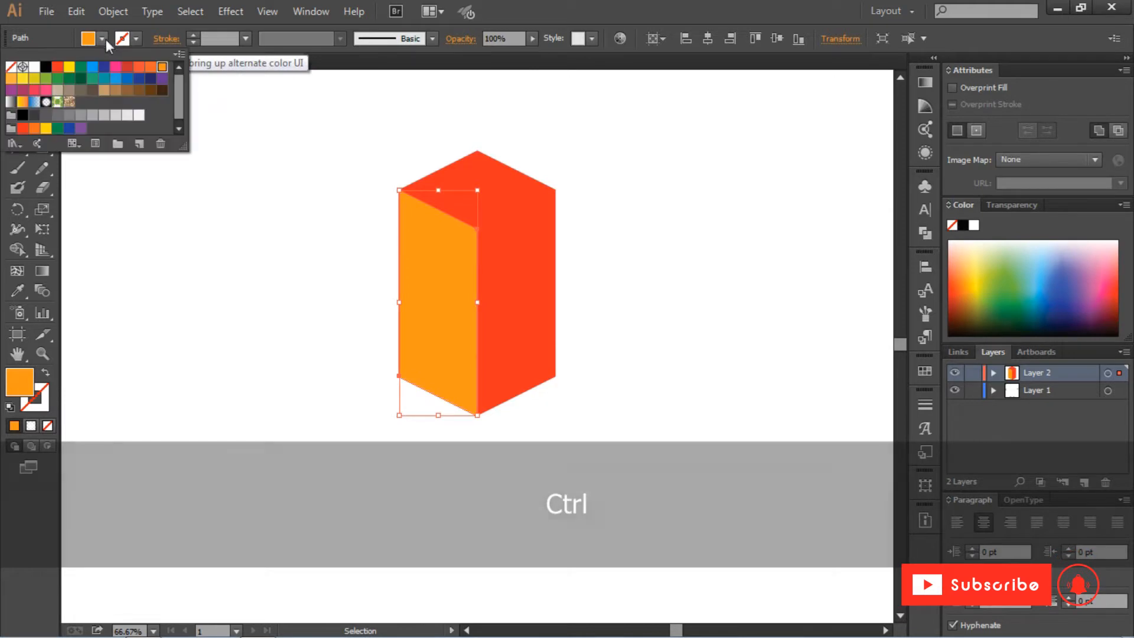
pyautogui.click(523, 264)
pyautogui.click(523, 264)
pyautogui.click(100, 41)
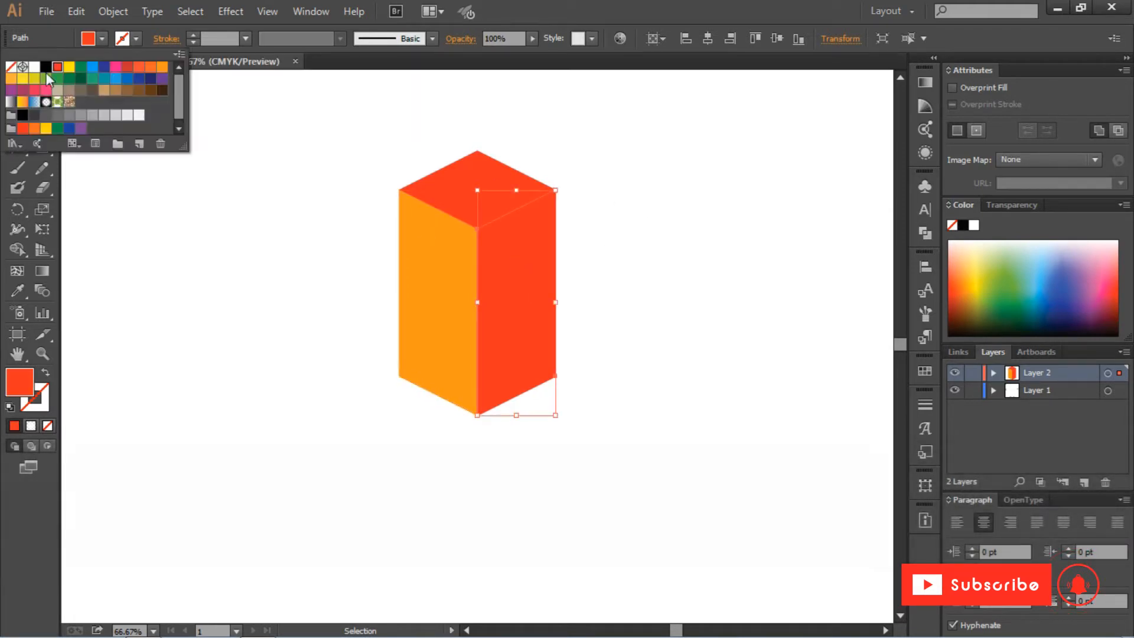
pyautogui.click(16, 81)
pyautogui.click(695, 238)
pyautogui.hotkey('ctrl', '0')
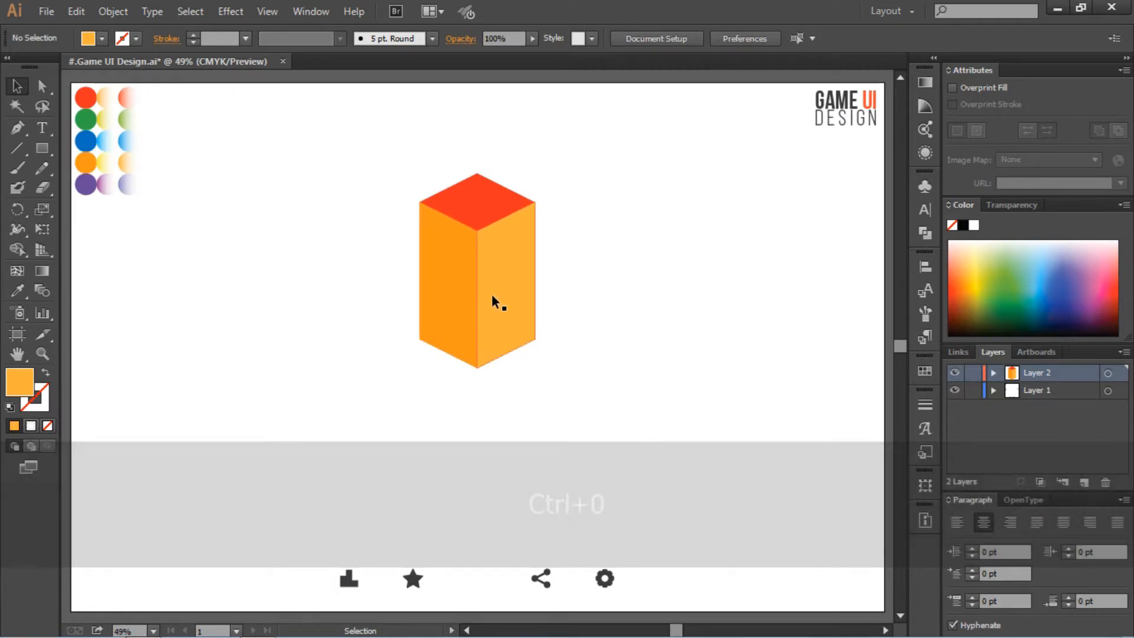
# Apply the fading yellow-orange gradient from the palette's first row to the left side face with the Eyedropper.
pyautogui.click(457, 297)
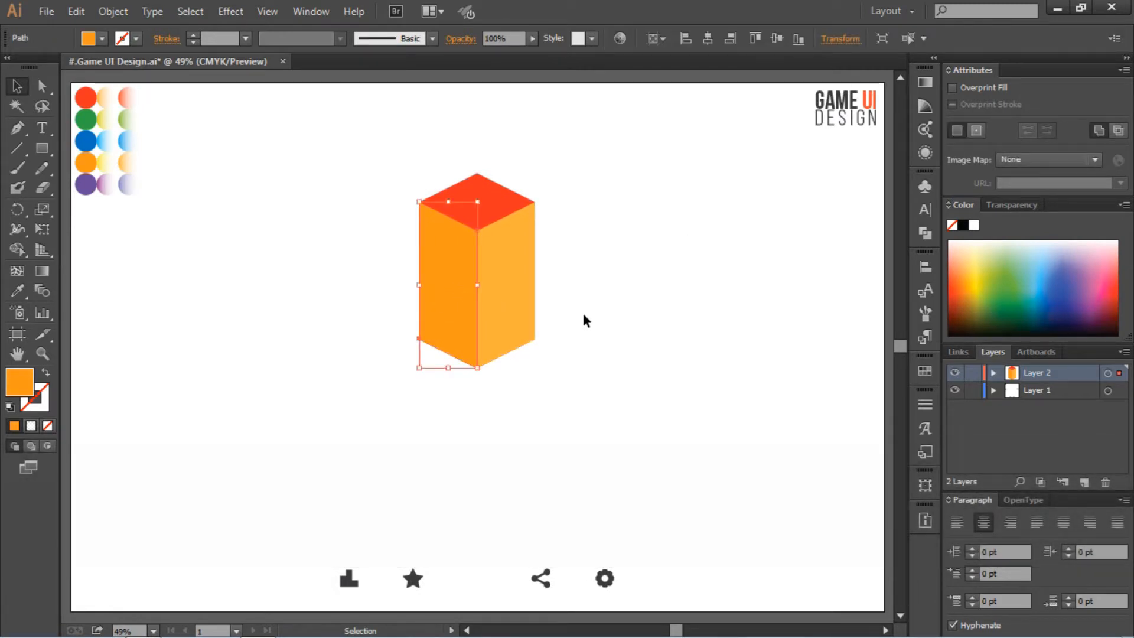
pyautogui.click(26, 290)
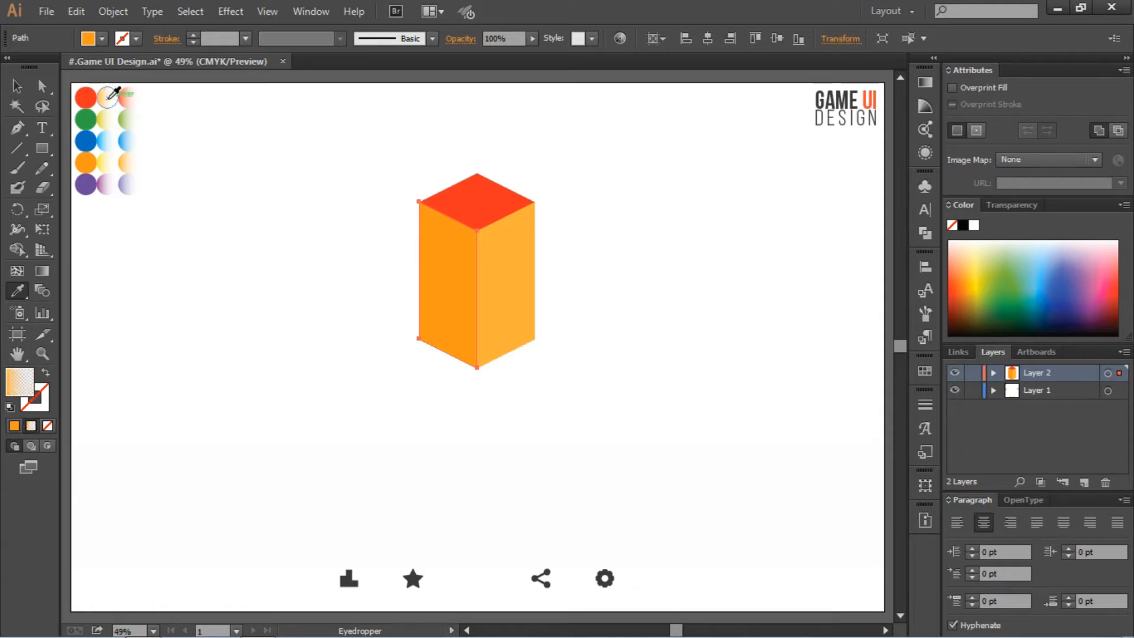
pyautogui.click(108, 97)
pyautogui.click(925, 82)
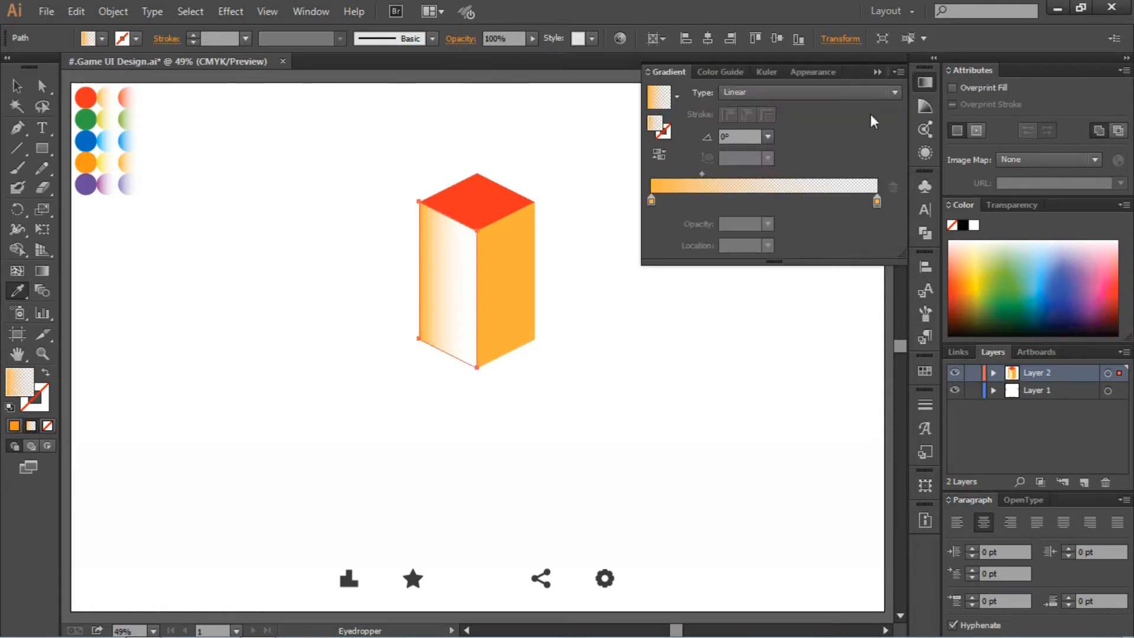
# Set the left side face's linear gradient angle to -90°, keeping its existing colour stops.
pyautogui.doubleClick(651, 202)
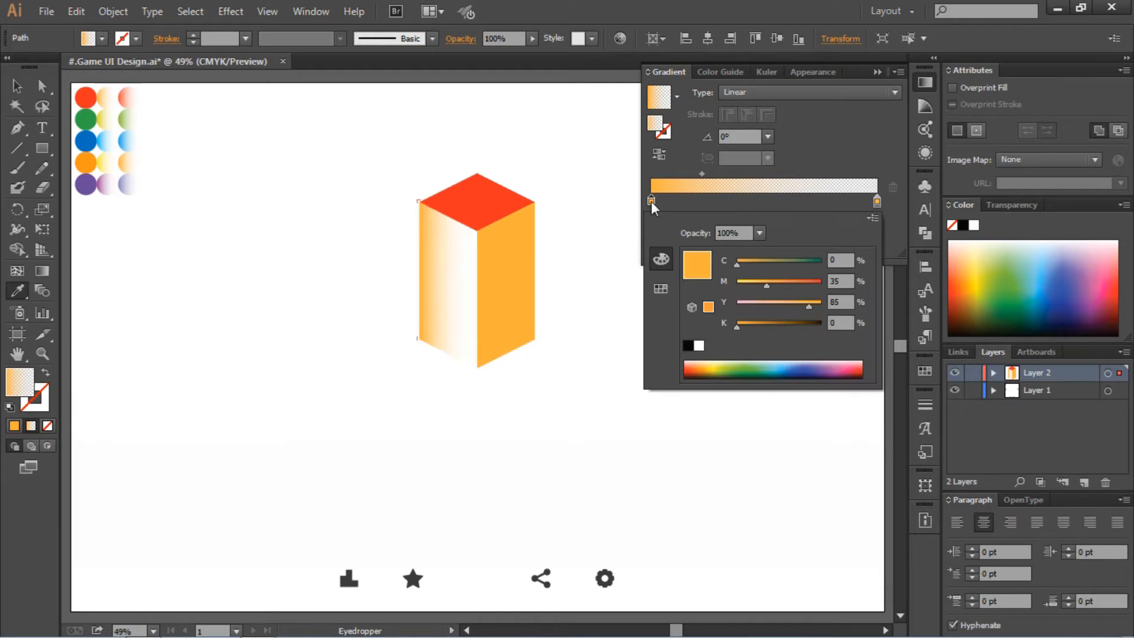
pyautogui.doubleClick(879, 200)
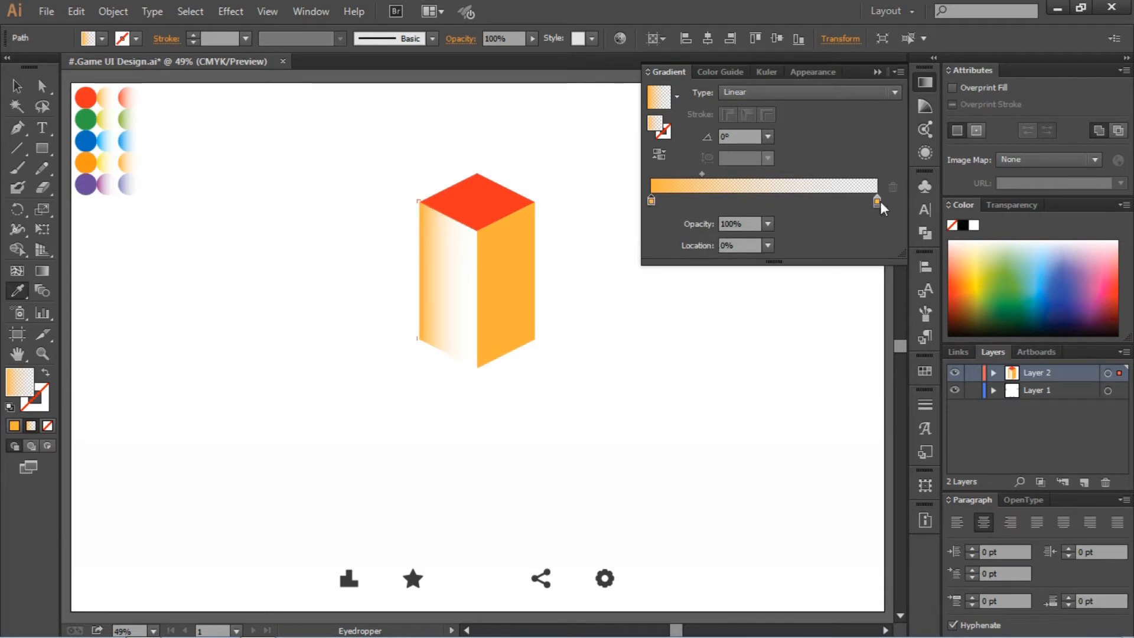
pyautogui.click(866, 154)
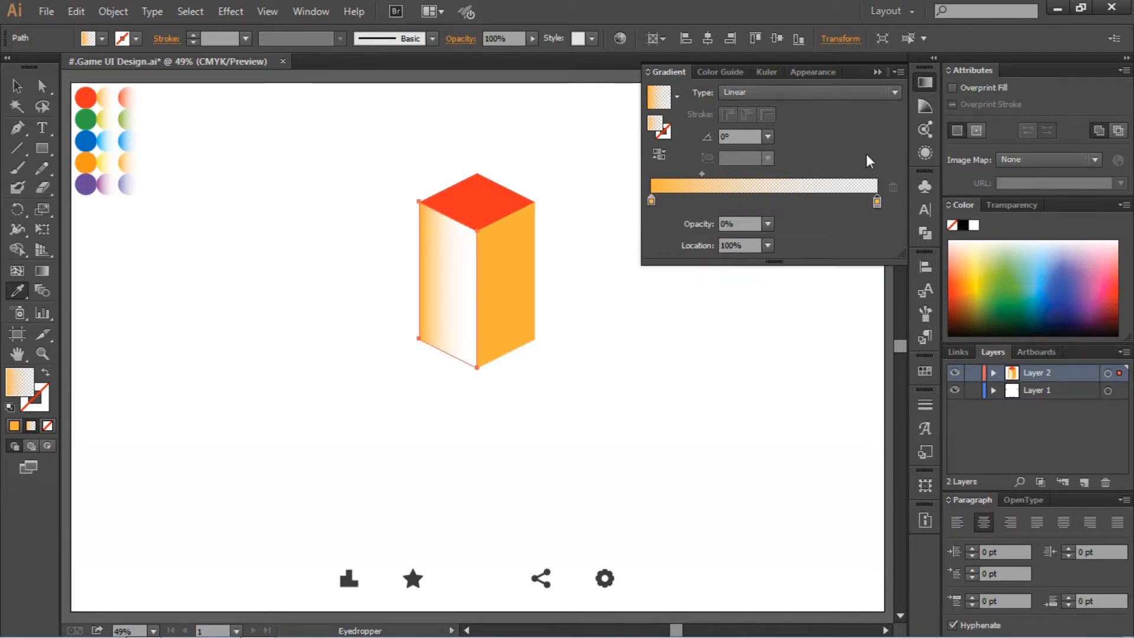
pyautogui.click(677, 99)
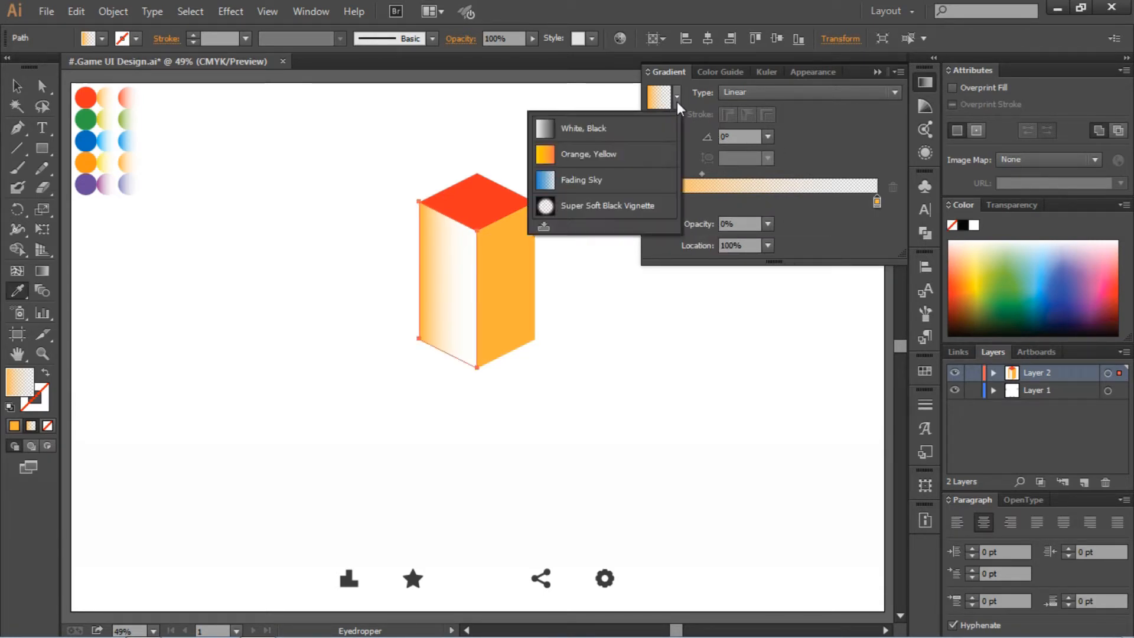
pyautogui.click(801, 183)
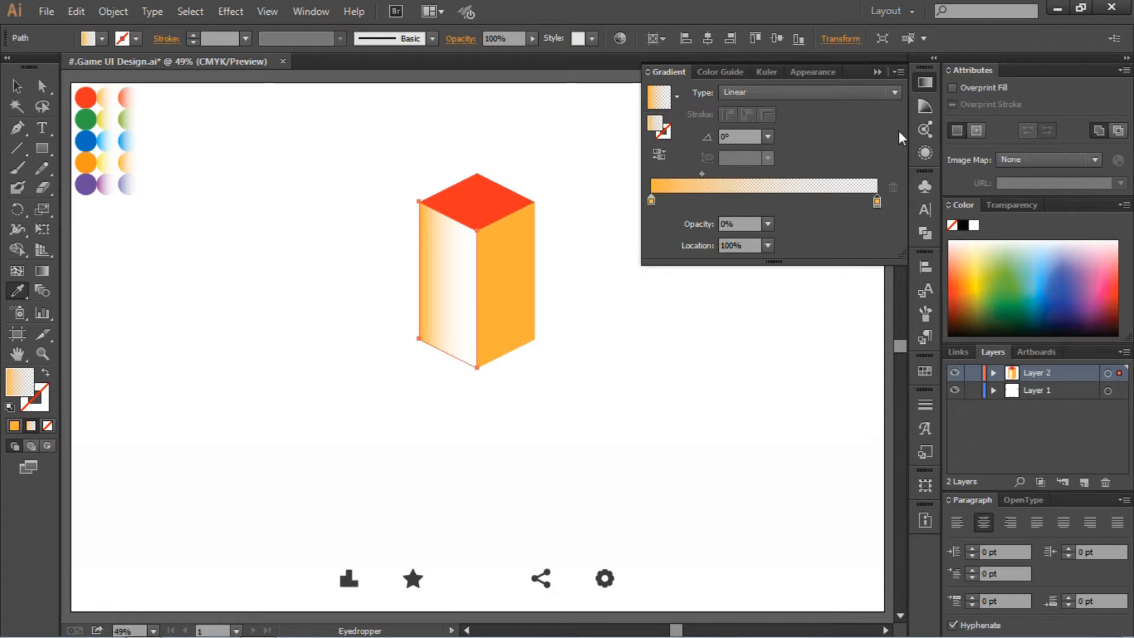
pyautogui.click(702, 176)
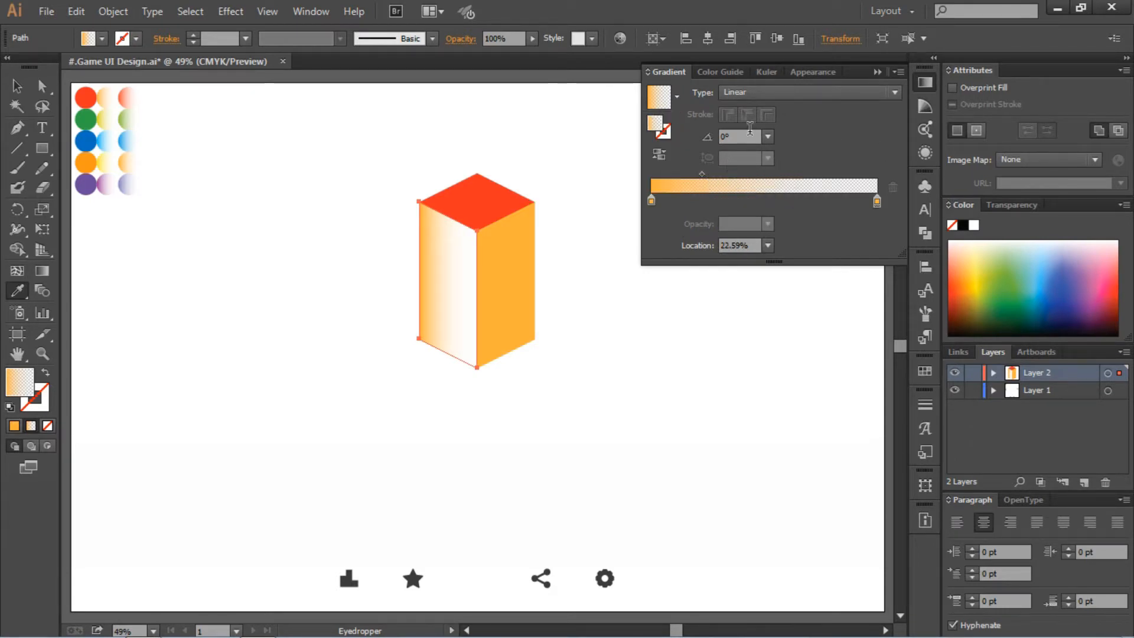
pyautogui.click(767, 137)
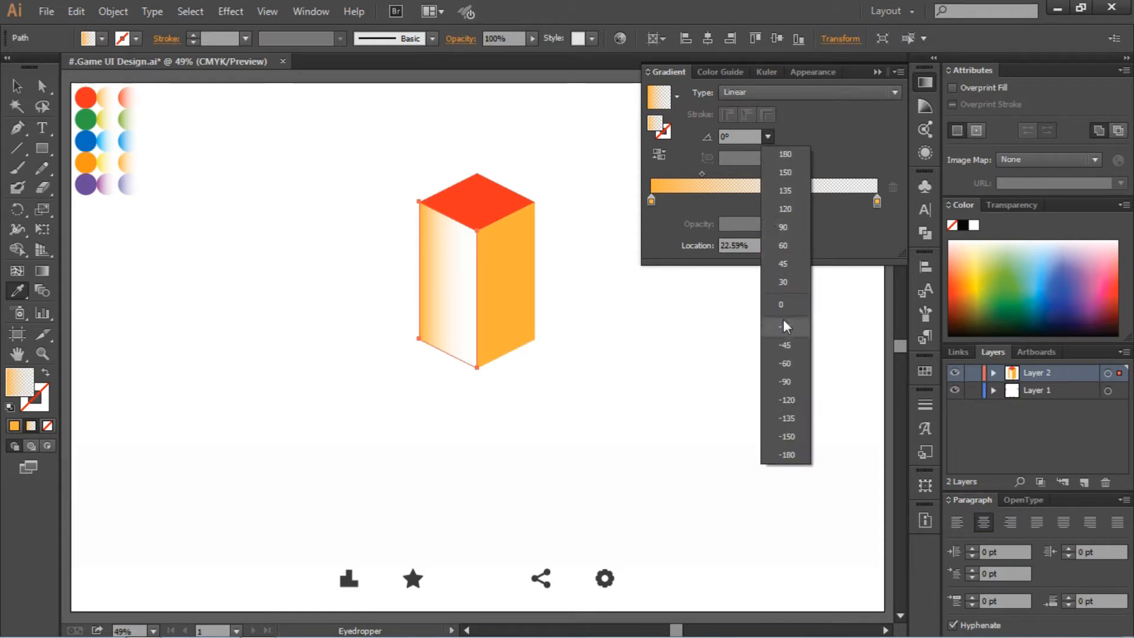
pyautogui.click(787, 382)
pyautogui.click(777, 372)
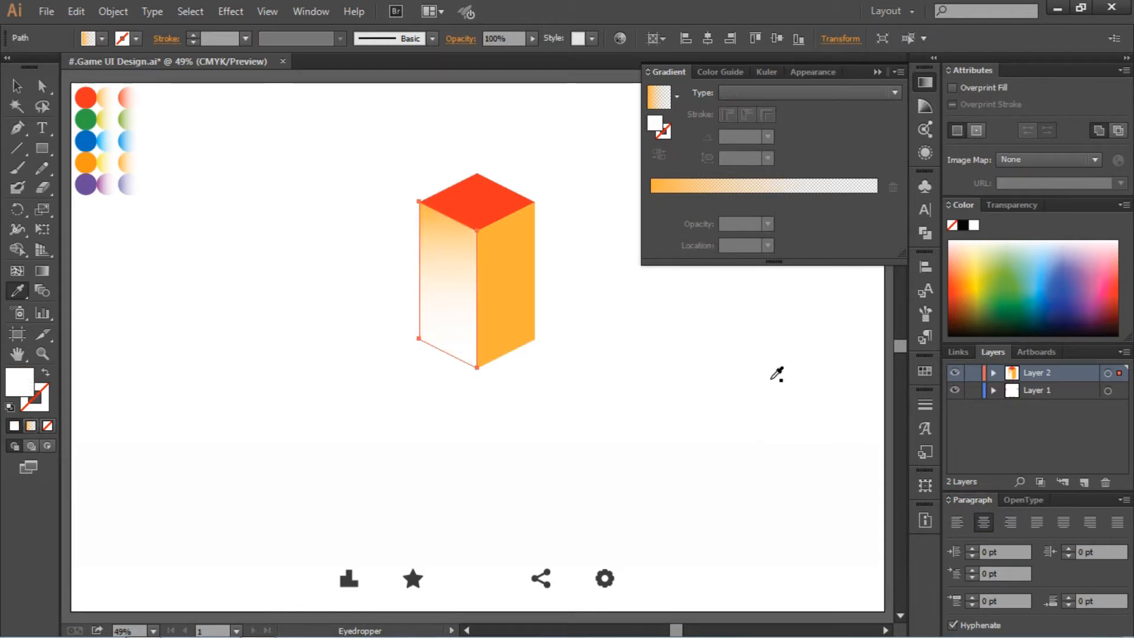
pyautogui.hotkey('ctrl', 'z')
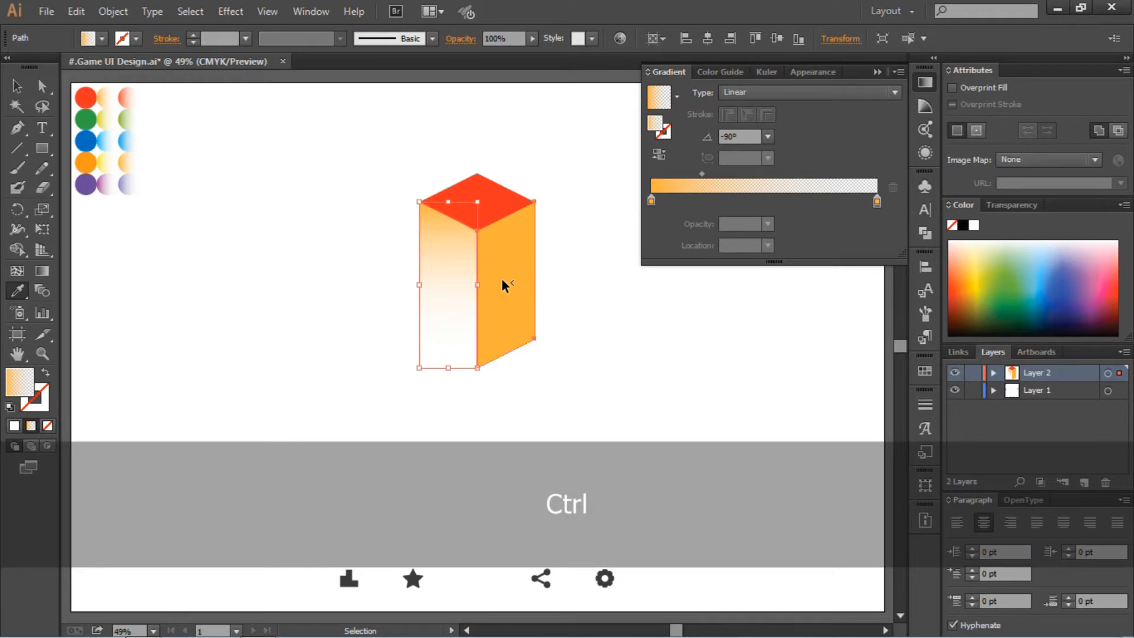
# Apply the fading red gradient from the palette's first row to the right side face and set its angle to -90°.
pyautogui.keyDown('ctrl'); pyautogui.click(502, 278); pyautogui.keyUp('ctrl')
pyautogui.click(135, 89)
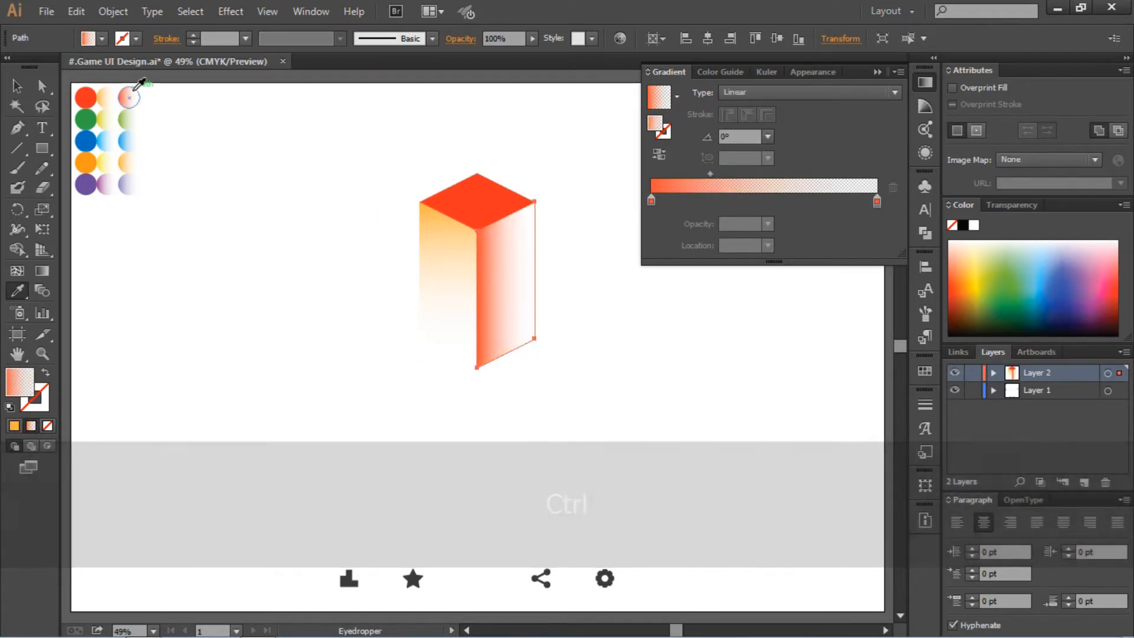
pyautogui.click(768, 136)
pyautogui.click(788, 382)
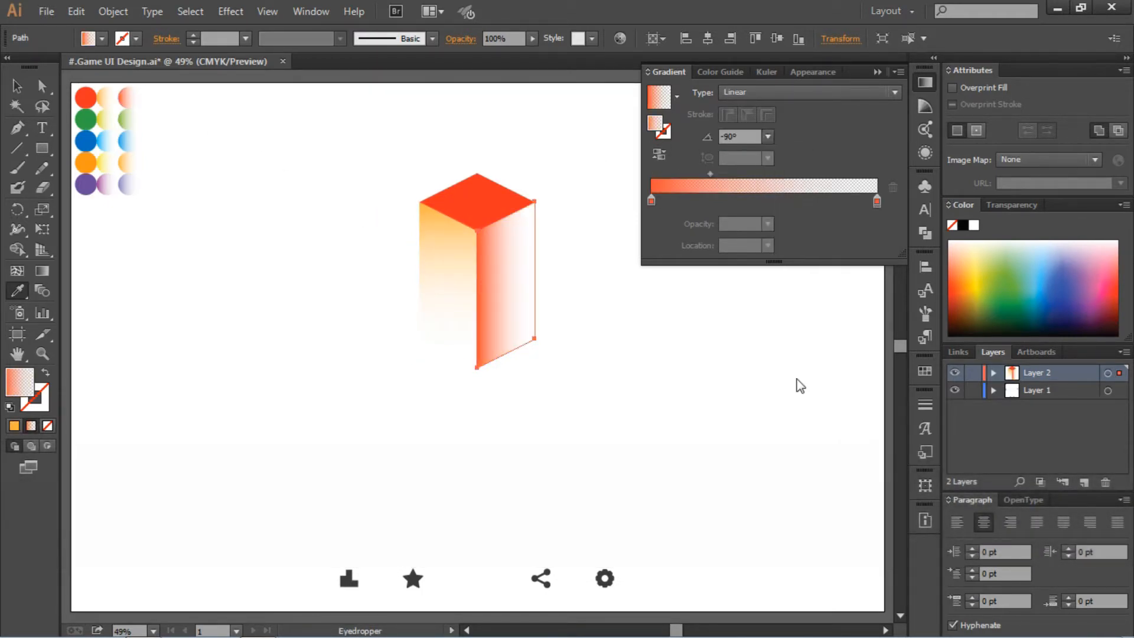
pyautogui.click(18, 86)
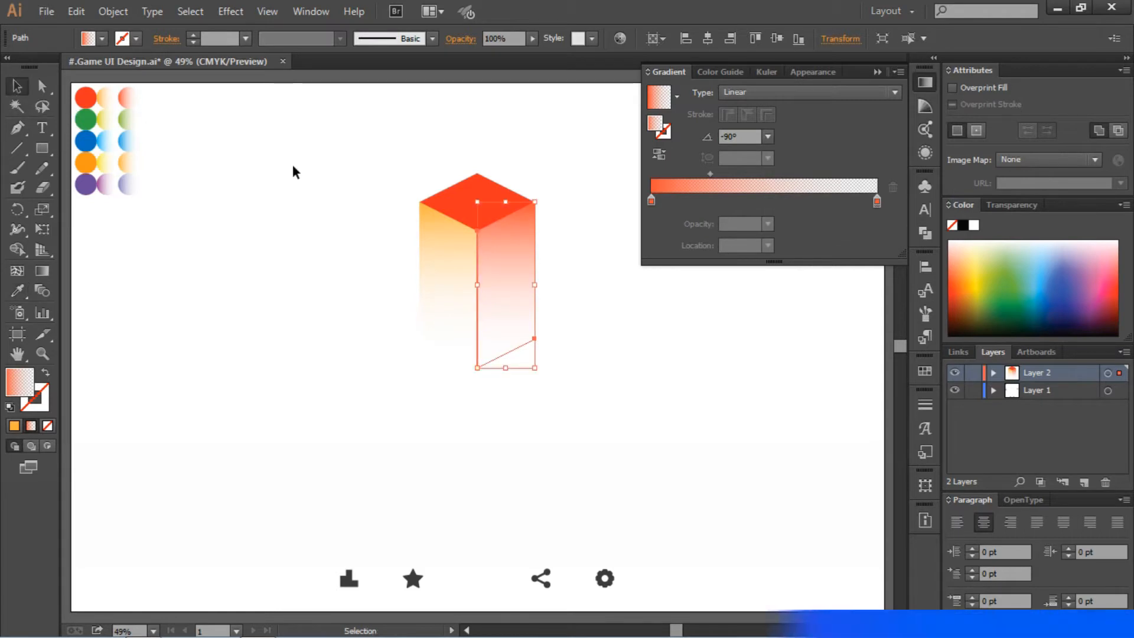
pyautogui.click(304, 190)
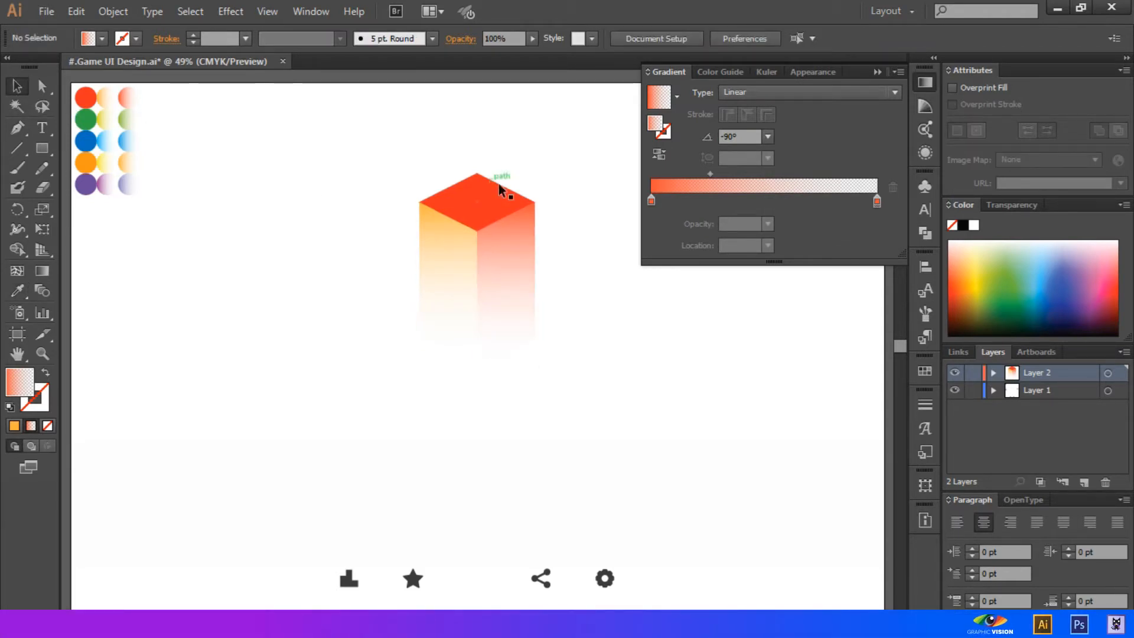
# Group the box's top and two side faces, and paste a duplicate of the group.
pyautogui.moveTo(413, 160); pyautogui.dragTo(565, 278)
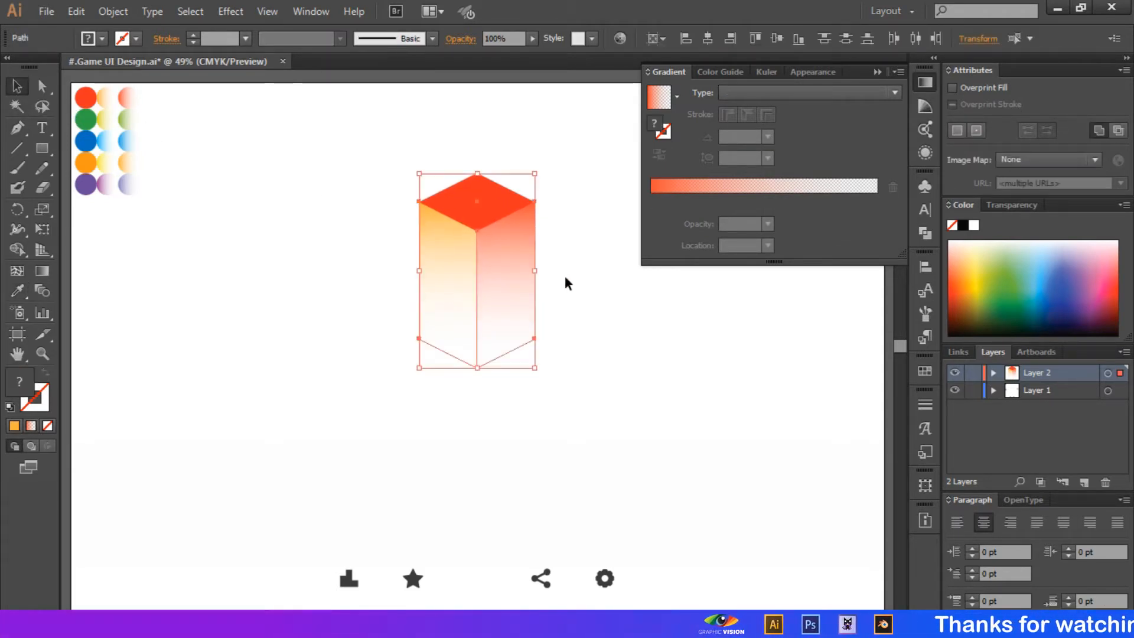
pyautogui.rightClick(492, 267)
pyautogui.click(547, 347)
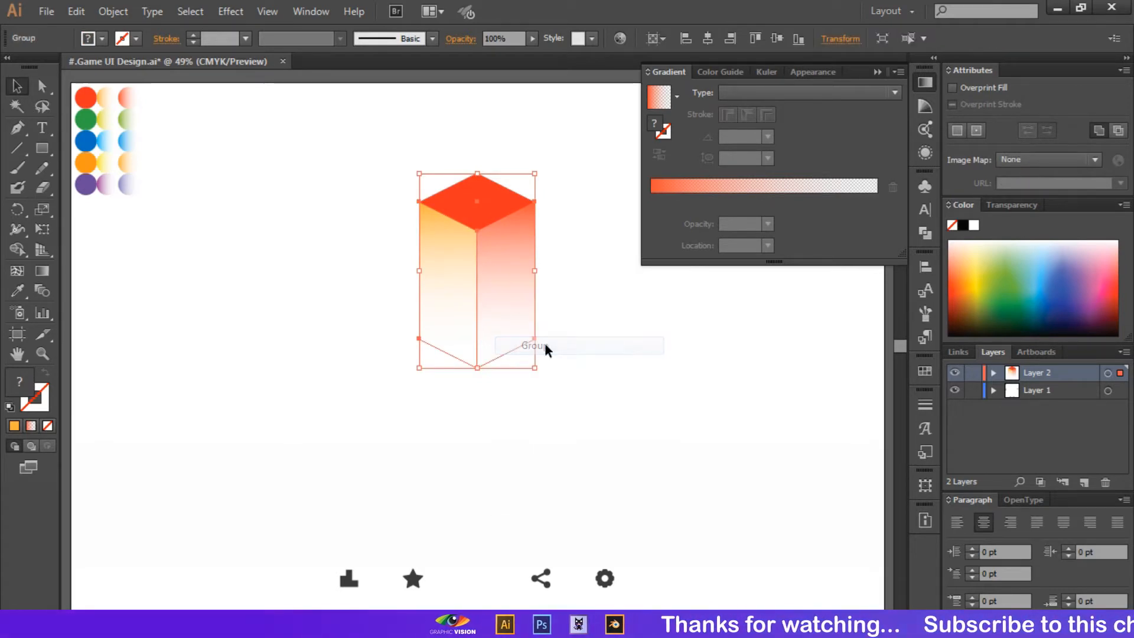
pyautogui.press('ctrl')
pyautogui.hotkey('ctrl', 'v')
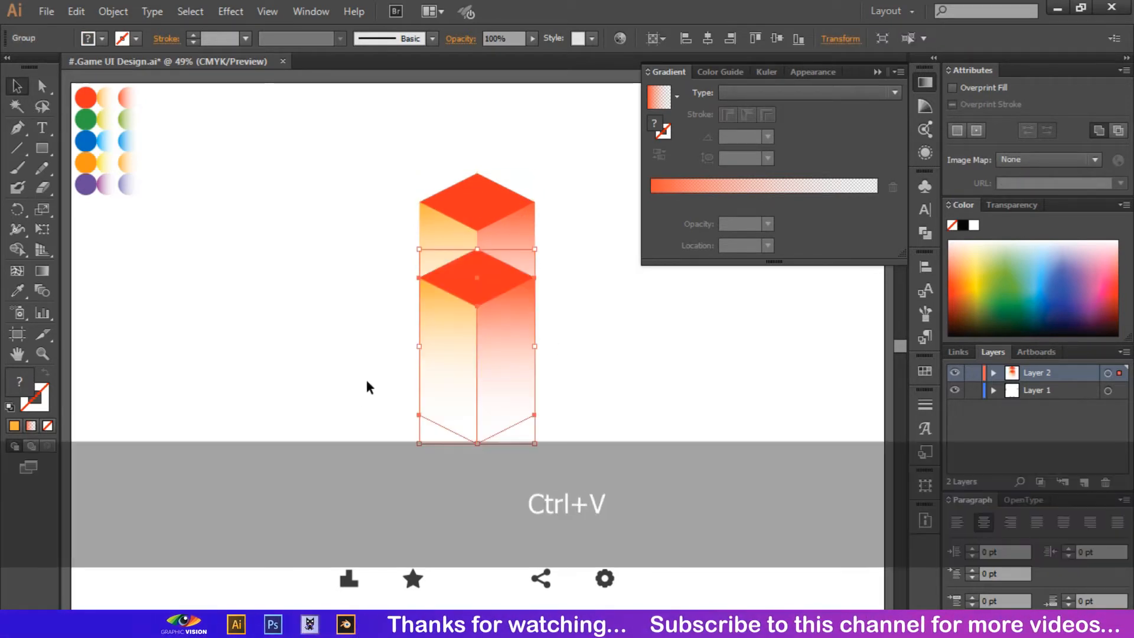
# Scale the duplicate box proportionally to about three-quarters of the original's size.
pyautogui.press('shift')
pyautogui.moveTo(534, 443); pyautogui.dragTo(478, 380)
pyautogui.click(620, 435)
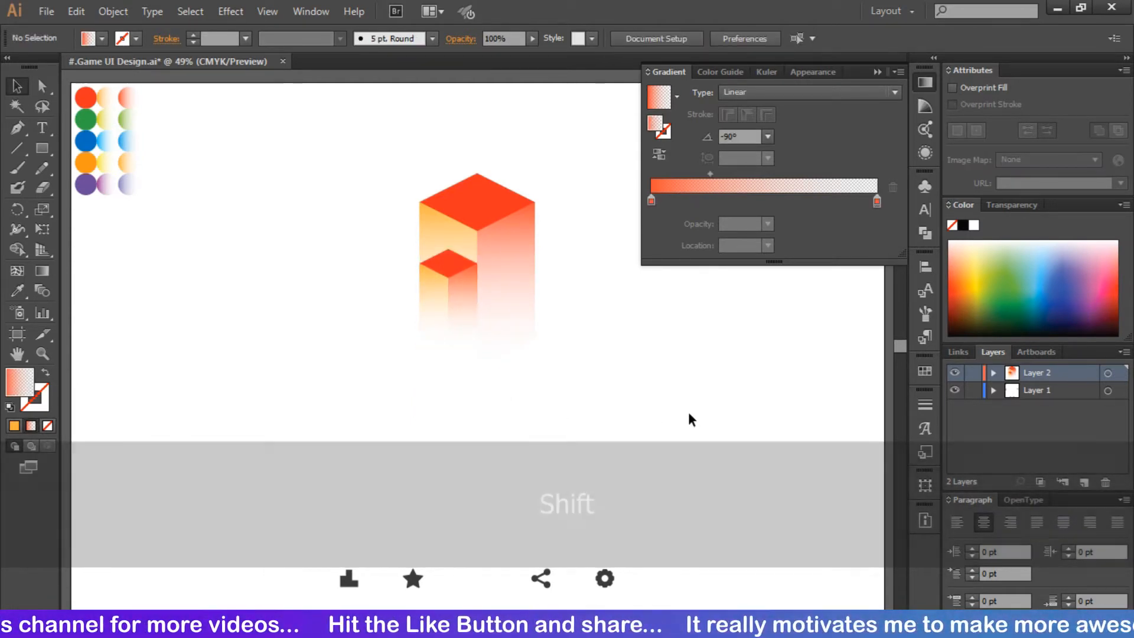
pyautogui.click(466, 300)
pyautogui.moveTo(477, 332); pyautogui.dragTo(478, 333)
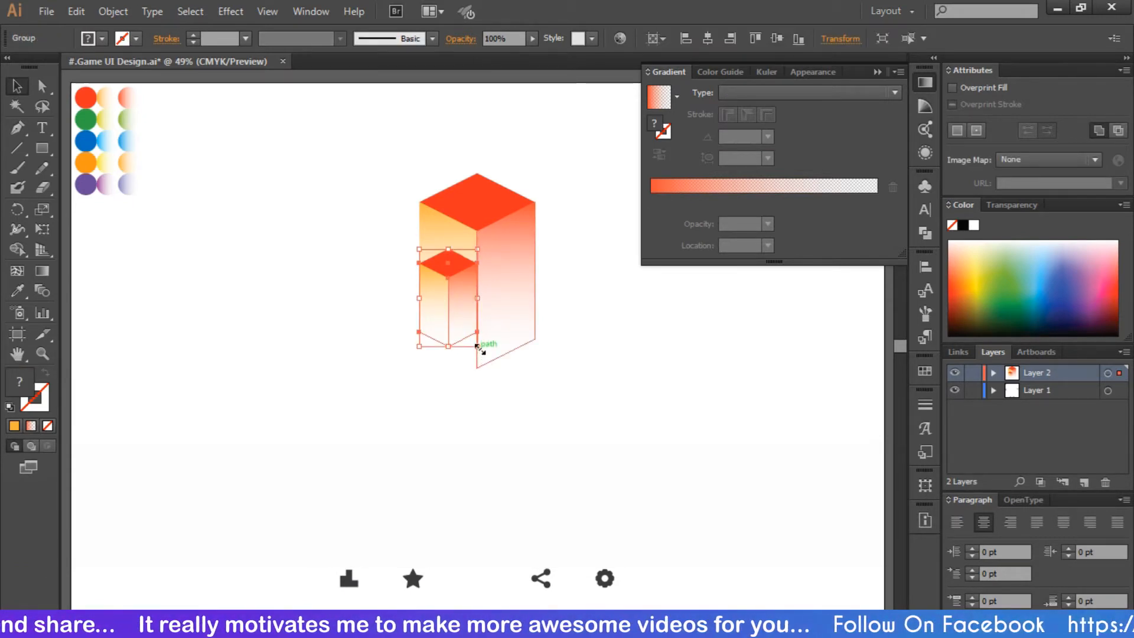
pyautogui.moveTo(476, 345); pyautogui.dragTo(505, 400)
pyautogui.click(587, 396)
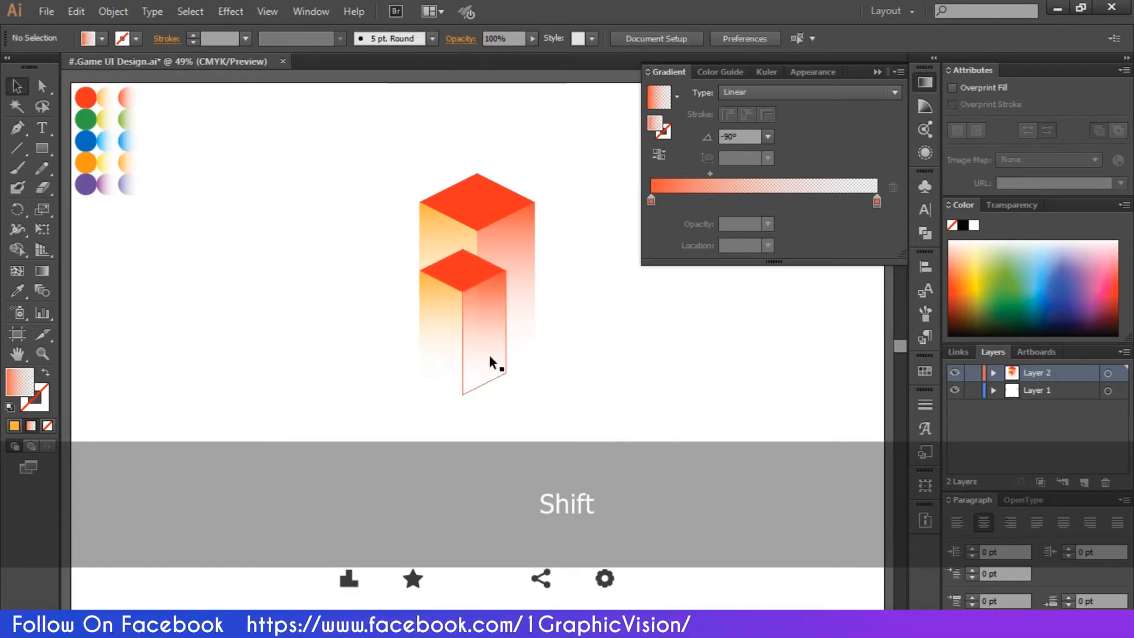
# Move the smaller box beside the large box's left edge and scale it proportionally to about two-thirds of the large box's size.
pyautogui.moveTo(489, 354); pyautogui.dragTo(414, 338)
pyautogui.click(549, 397)
pyautogui.click(438, 359)
pyautogui.moveTo(438, 406); pyautogui.dragTo(431, 392)
pyautogui.click(444, 392)
# Place a duplicate of the small box on the right side of the large box, level with the first.
pyautogui.moveTo(422, 333); pyautogui.dragTo(572, 337)
pyautogui.click(515, 374)
pyautogui.click(711, 346)
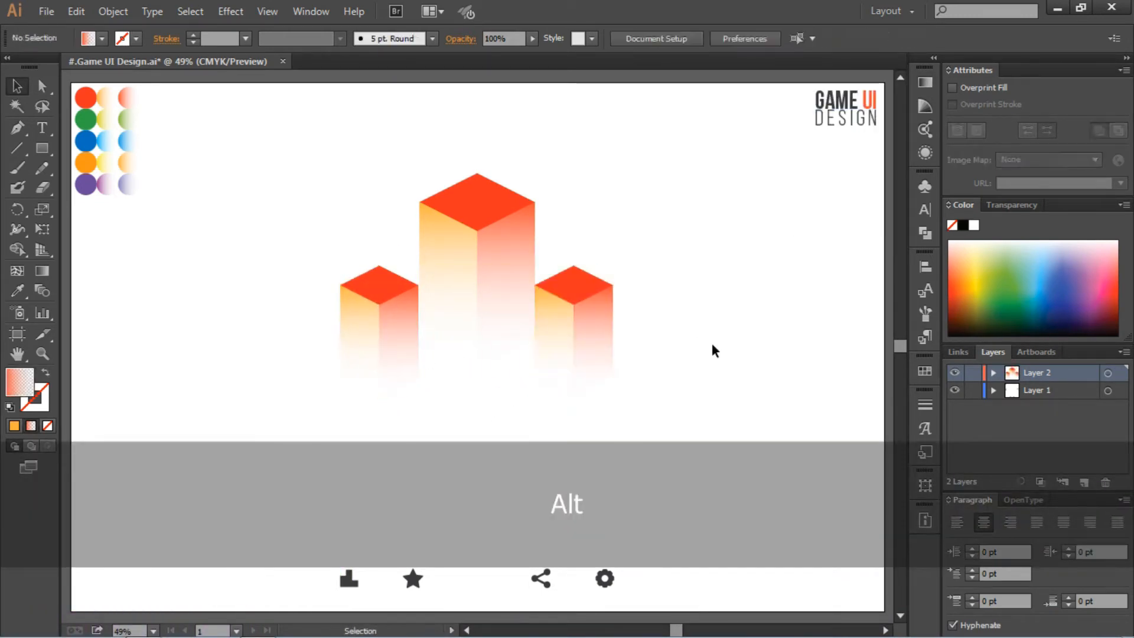
# Nudge the left small box slightly right, and place two copies of it side by side in front of the large box.
pyautogui.click(390, 330)
pyautogui.press('Right')
pyautogui.press('Right')
pyautogui.hotkey('ctrl', 'v')
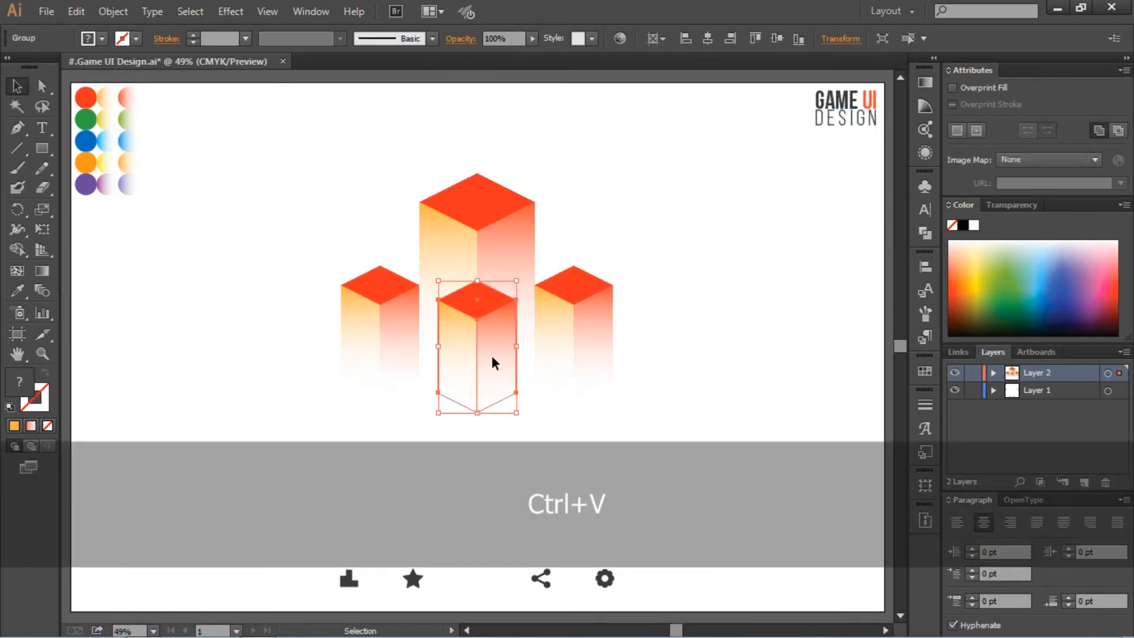
pyautogui.moveTo(491, 355); pyautogui.dragTo(526, 367)
pyautogui.click(692, 340)
# Nudge the outer right box slightly right and the outer left box slightly left, away from the centre.
pyautogui.click(575, 324)
pyautogui.press('Right')
pyautogui.press('Right')
pyautogui.press('Right')
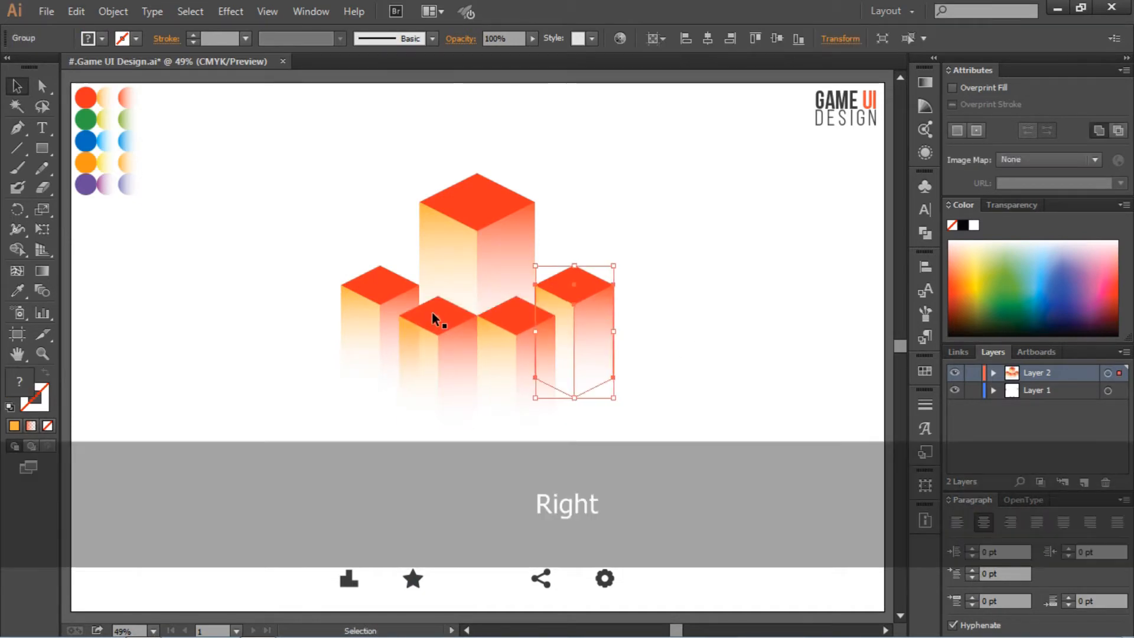
pyautogui.click(384, 310)
pyautogui.press('Left')
pyautogui.press('Left')
pyautogui.press('Left')
# Nudge the front left box slightly left to open a gap between the two front boxes.
pyautogui.click(437, 321)
pyautogui.press('Left')
pyautogui.press('Left')
pyautogui.press('Left')
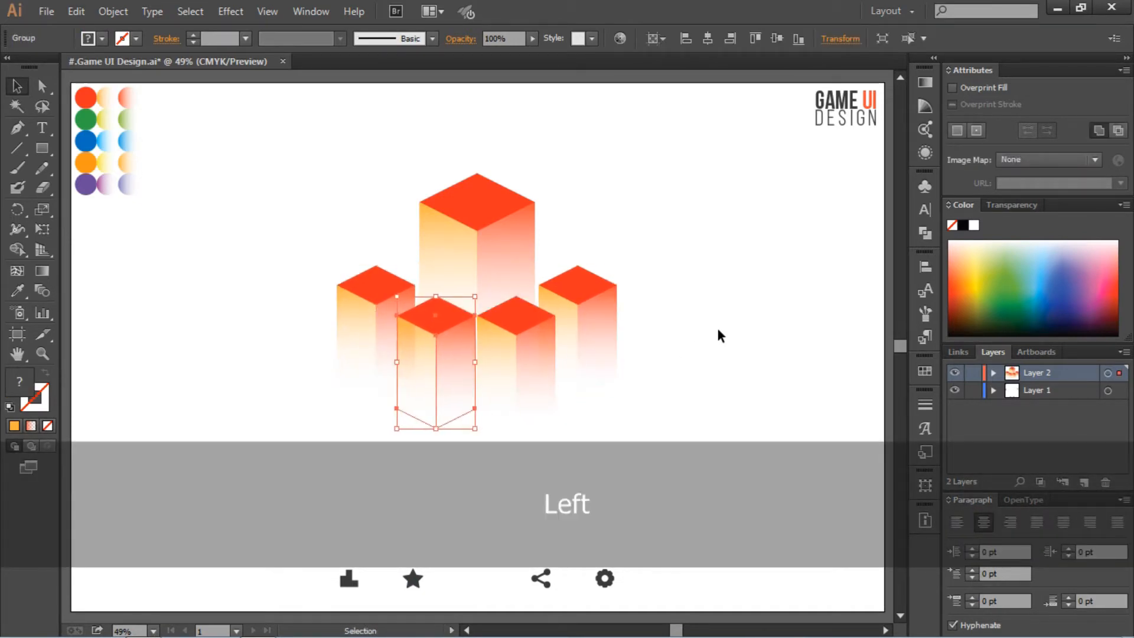
# Nudge the front right small box slightly right, away from the front left one.
pyautogui.click(516, 321)
pyautogui.press('Right')
pyautogui.press('Right')
pyautogui.press('Right')
pyautogui.click(668, 338)
# Move the outer right and outer left small boxes slightly farther from the large box.
pyautogui.moveTo(591, 333); pyautogui.dragTo(623, 341)
pyautogui.keyDown('shift'); pyautogui.click(354, 325); pyautogui.keyUp('shift')
pyautogui.rightClick(354, 325)
pyautogui.click(390, 400)
pyautogui.click(707, 38)
# Shift the two front boxes slightly down together, keeping them level with each other.
pyautogui.click(519, 330)
pyautogui.keyDown('shift'); pyautogui.moveTo(444, 346); pyautogui.dragTo(457, 329); pyautogui.keyUp('shift')
pyautogui.hotkey('ctrl', 'z')
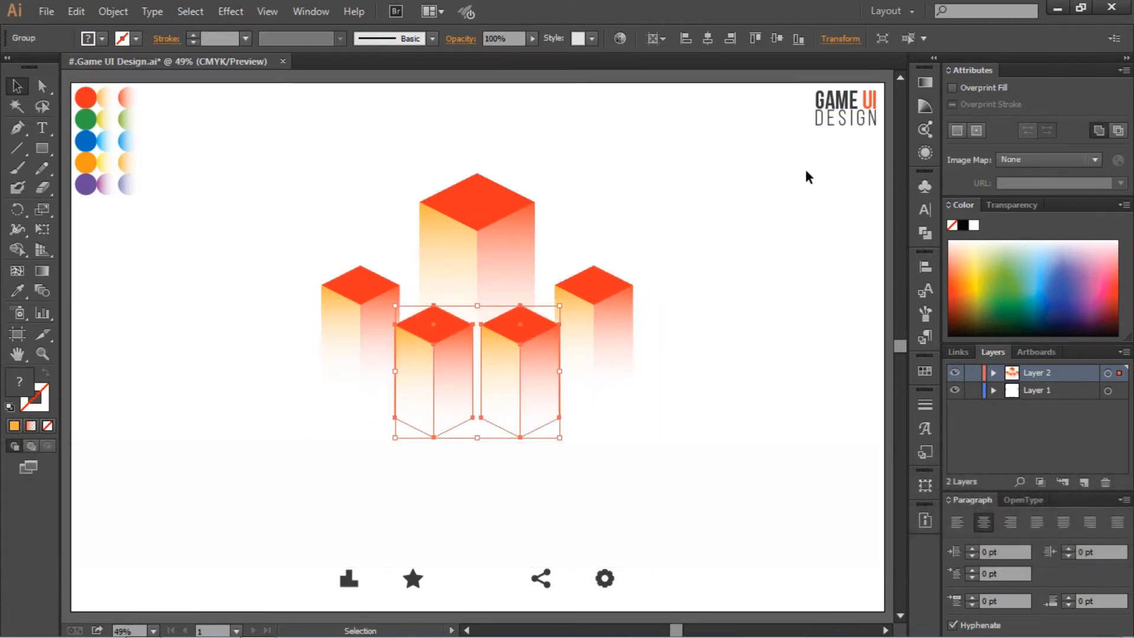
pyautogui.click(806, 176)
# Spread the two front boxes apart horizontally, fine-tuning both positions so the gap is centred under the large box.
pyautogui.keyDown('shift'); pyautogui.moveTo(515, 378); pyautogui.dragTo(530, 377); pyautogui.keyUp('shift')
pyautogui.keyDown('shift'); pyautogui.moveTo(443, 384); pyautogui.dragTo(432, 384); pyautogui.keyUp('shift')
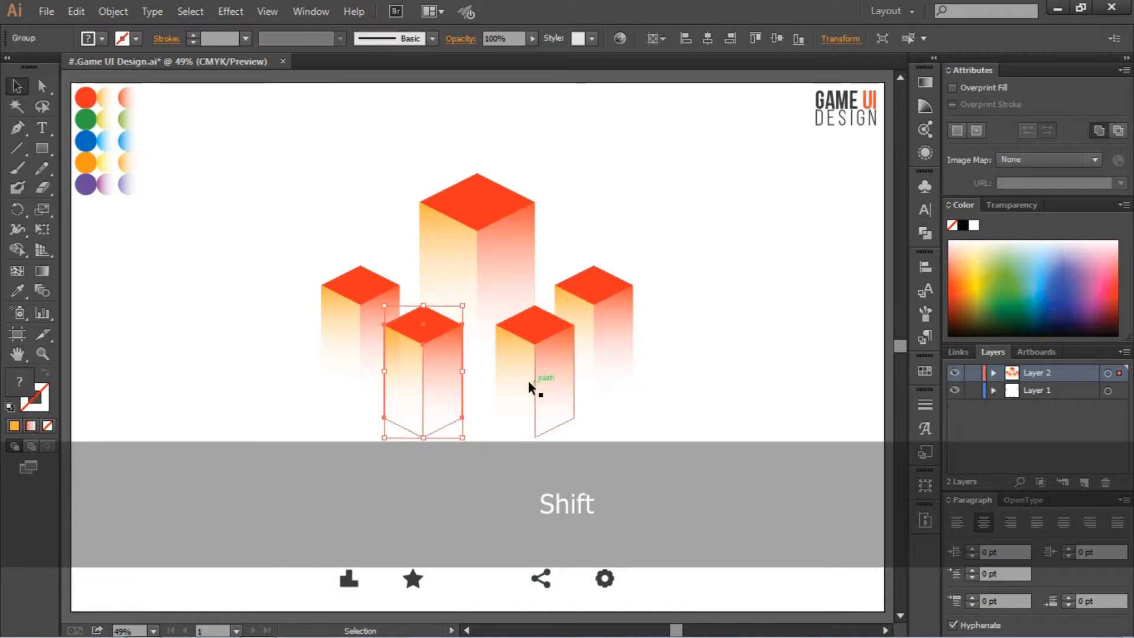
pyautogui.click(529, 381)
pyautogui.click(431, 380)
pyautogui.press('Right')
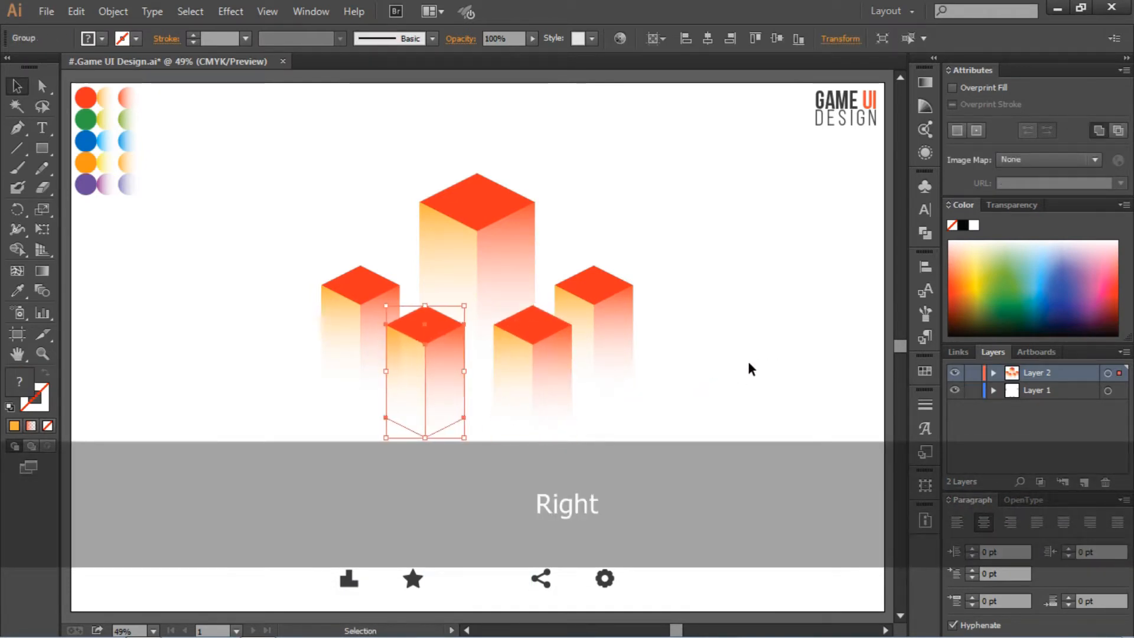
pyautogui.click(746, 359)
# Select both front boxes and move them a little farther down.
pyautogui.click(532, 338)
pyautogui.keyDown('shift'); pyautogui.click(421, 338); pyautogui.keyUp('shift')
pyautogui.moveTo(421, 338); pyautogui.dragTo(543, 349)
pyautogui.click(717, 295)
# Nudge the outer right box slightly left and the outer left box slightly right, towards the centre.
pyautogui.click(628, 307)
pyautogui.click(618, 318)
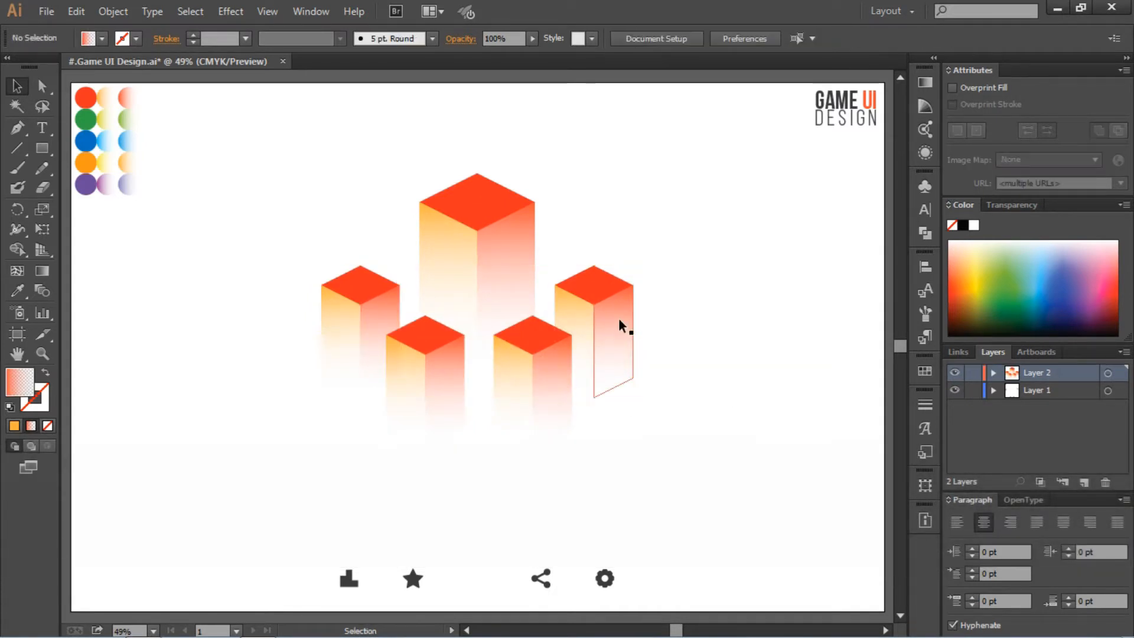
pyautogui.press('Left')
pyautogui.click(381, 306)
pyautogui.press('Right')
pyautogui.click(753, 327)
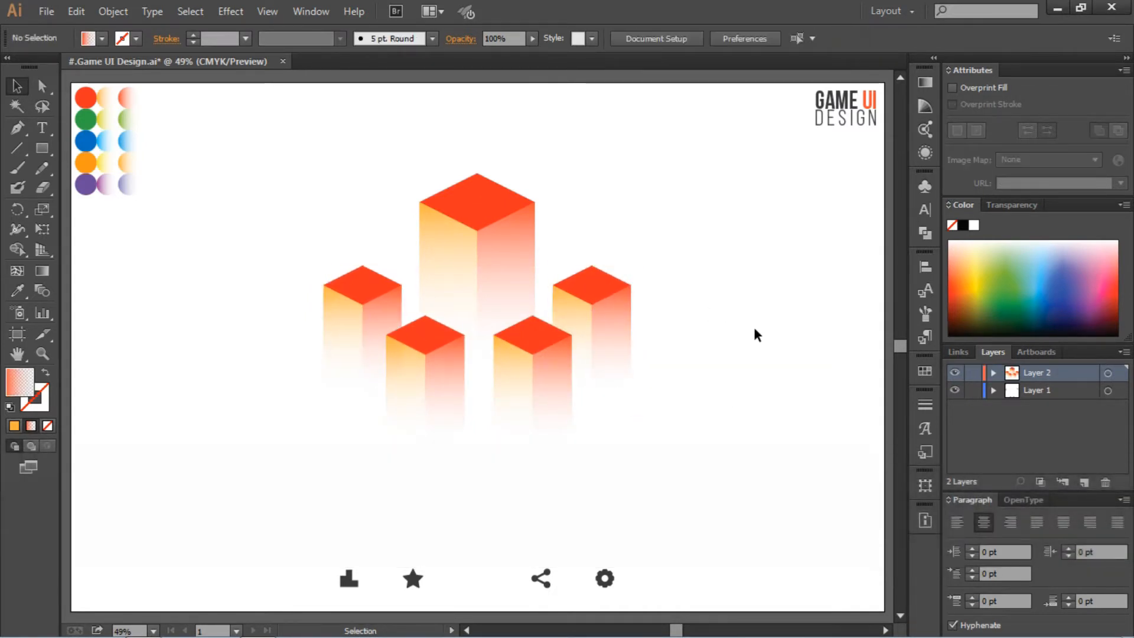
# Ungroup the four small boxes so their faces can be coloured individually.
pyautogui.click(558, 369)
pyautogui.keyDown('shift'); pyautogui.click(612, 358); pyautogui.keyUp('shift')
pyautogui.click(650, 324)
pyautogui.rightClick(628, 310)
pyautogui.click(677, 408)
pyautogui.rightClick(455, 359)
pyautogui.click(517, 457)
pyautogui.rightClick(374, 314)
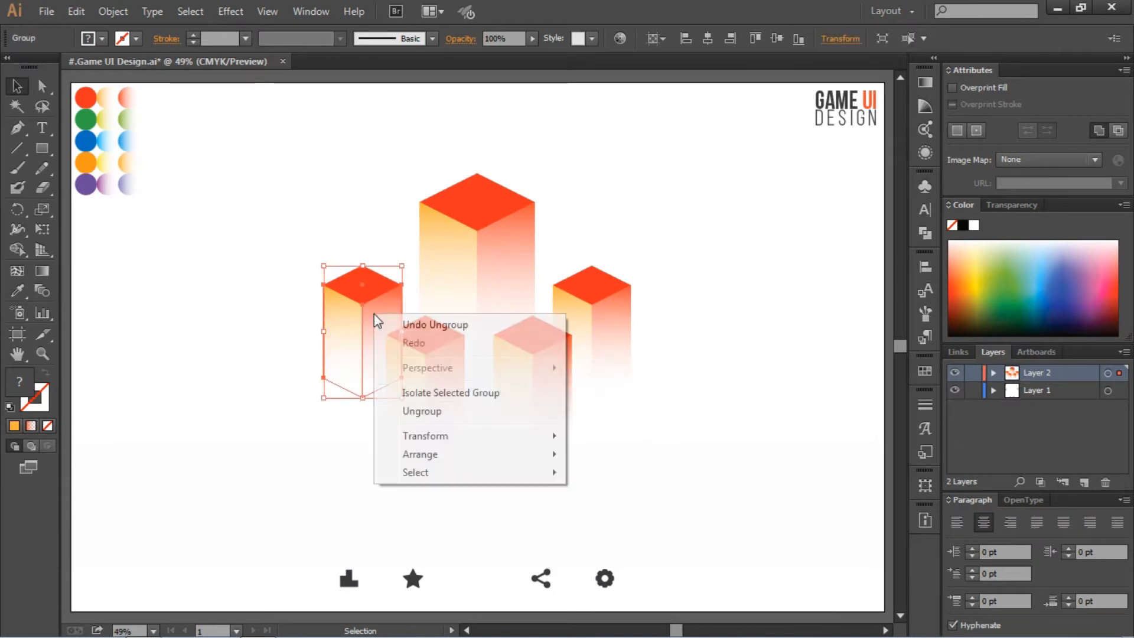
pyautogui.click(418, 412)
pyautogui.click(633, 448)
# Recolour the small boxes' top faces from the palette circles: green, blue, orange and purple from left to right.
pyautogui.click(355, 281)
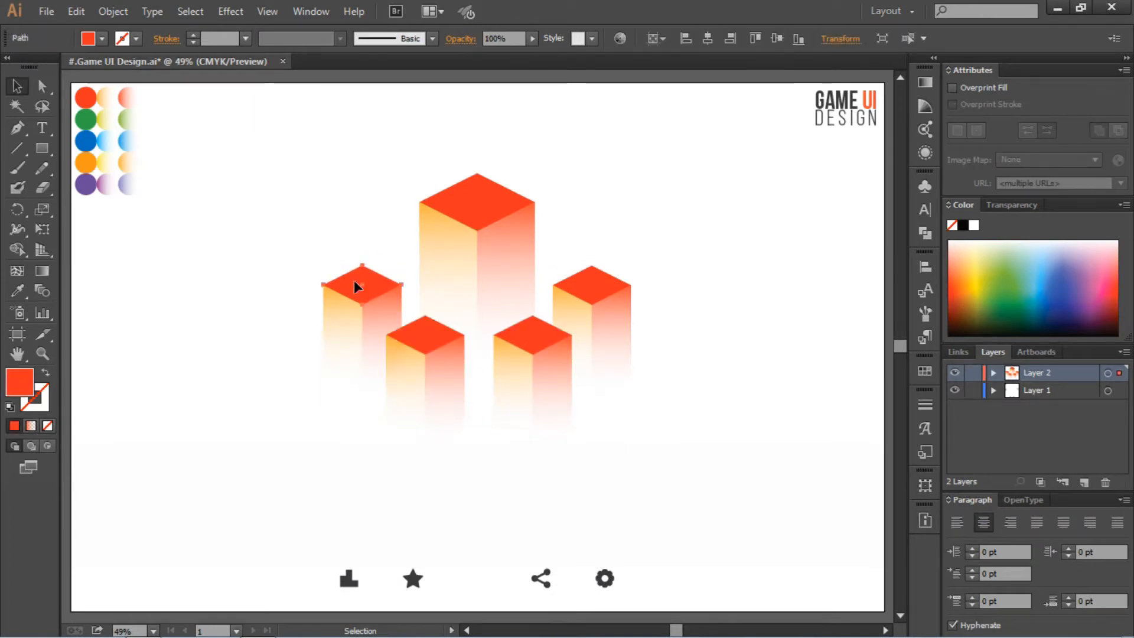
pyautogui.click(17, 290)
pyautogui.click(88, 124)
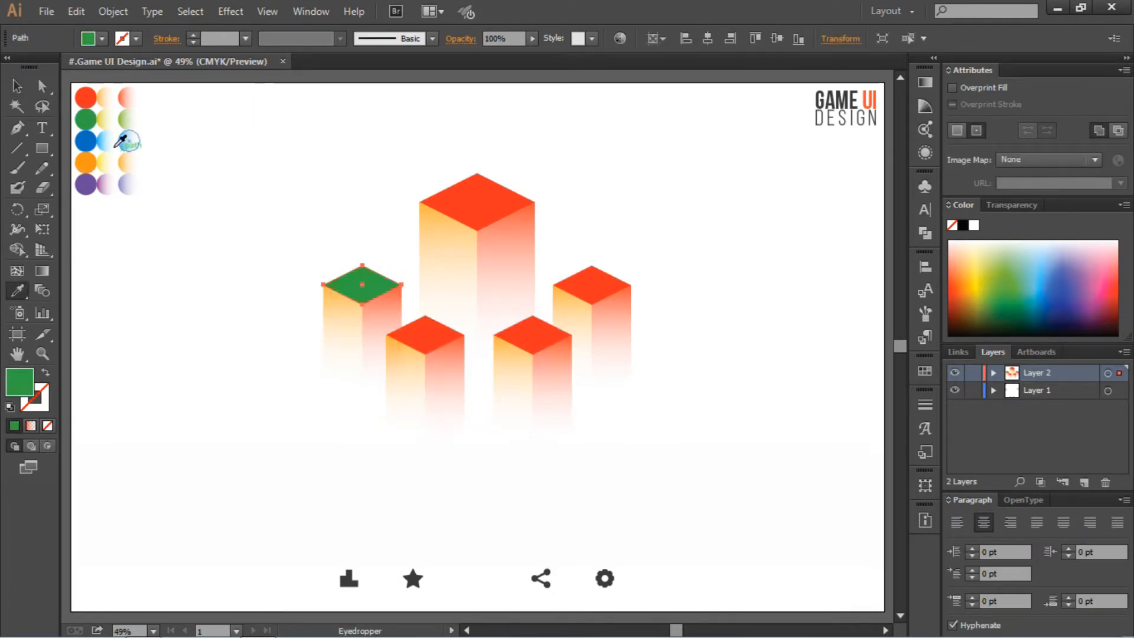
pyautogui.keyDown('ctrl'); pyautogui.click(418, 326); pyautogui.keyUp('ctrl')
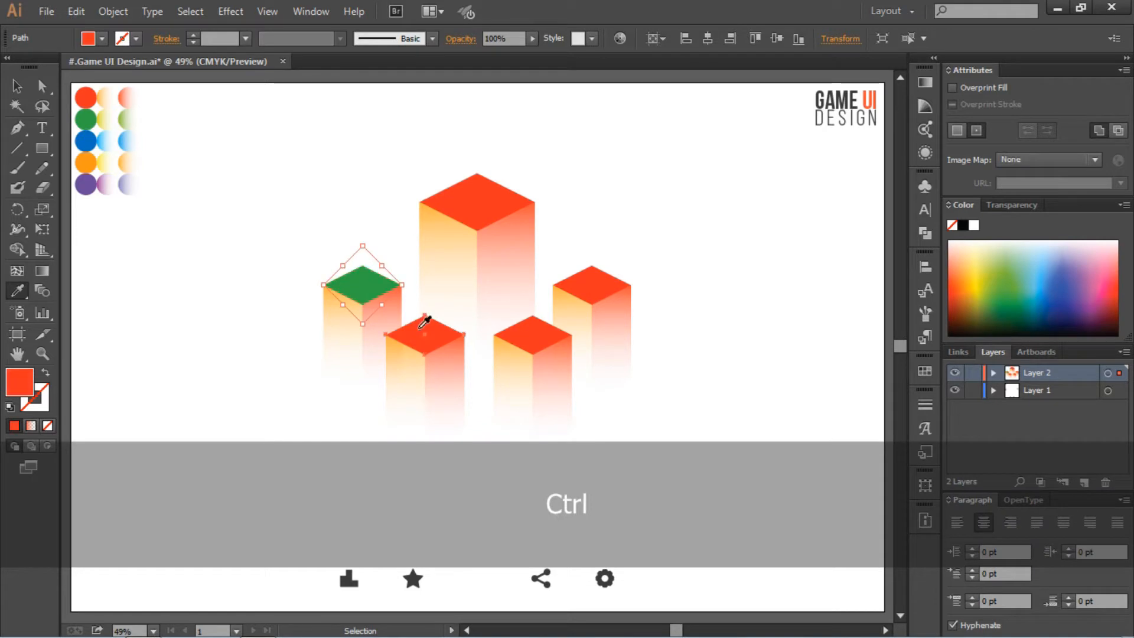
pyautogui.click(86, 141)
pyautogui.keyDown('ctrl'); pyautogui.click(517, 335); pyautogui.keyUp('ctrl')
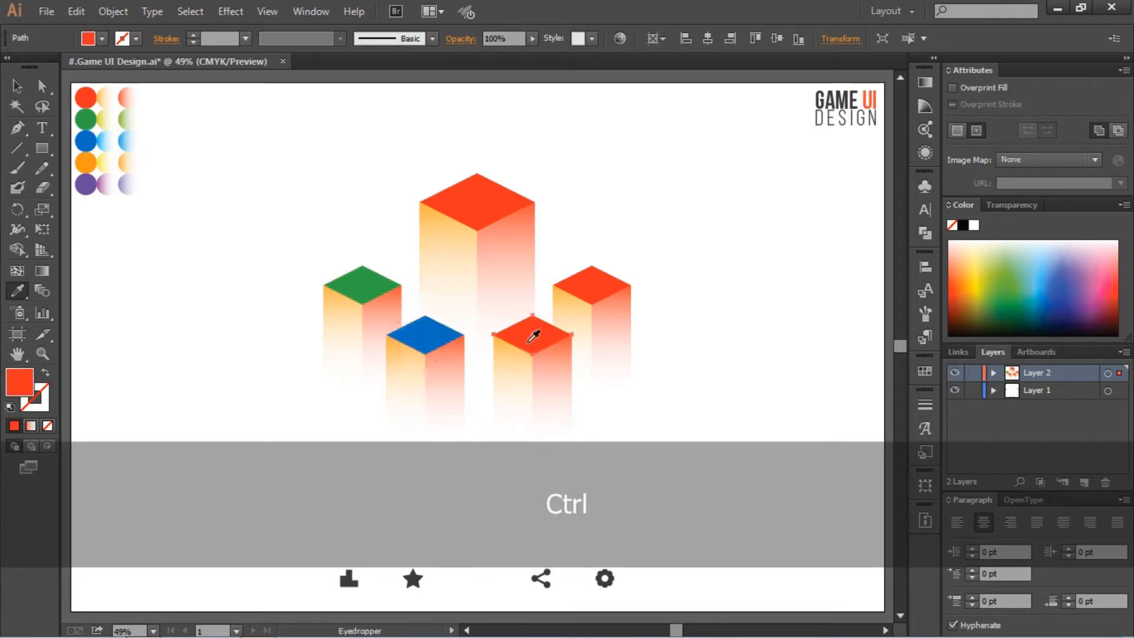
pyautogui.click(87, 162)
pyautogui.keyDown('ctrl'); pyautogui.click(600, 282); pyautogui.keyUp('ctrl')
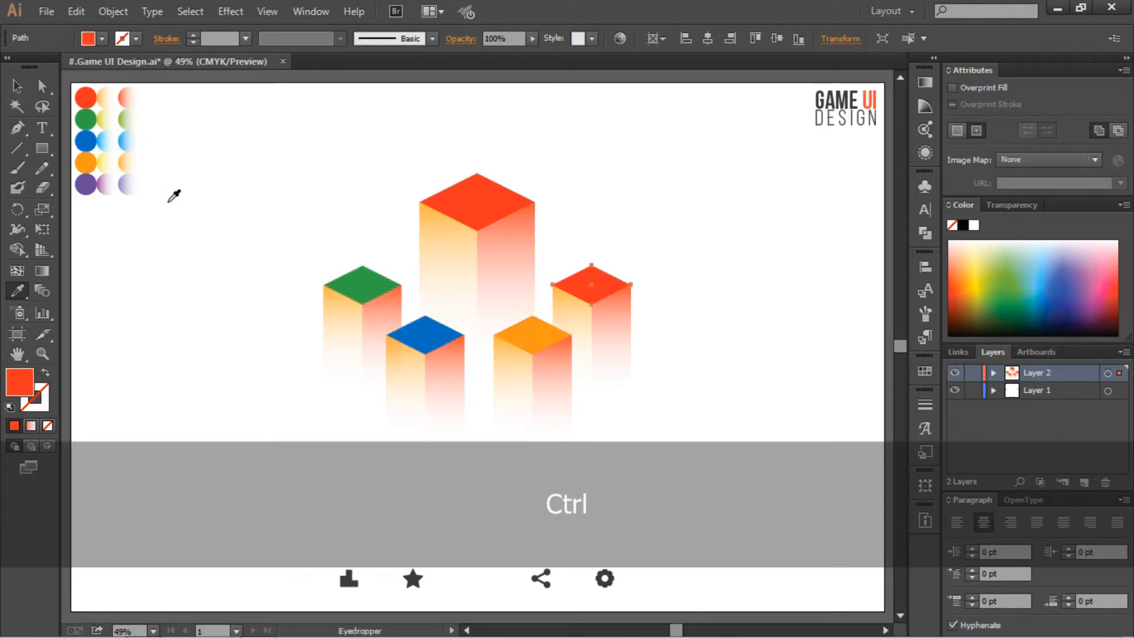
pyautogui.click(87, 180)
# Apply the matching palette gradients to the side faces of the green and blue boxes with the Eyedropper.
pyautogui.keyDown('ctrl'); pyautogui.click(338, 332); pyautogui.keyUp('ctrl')
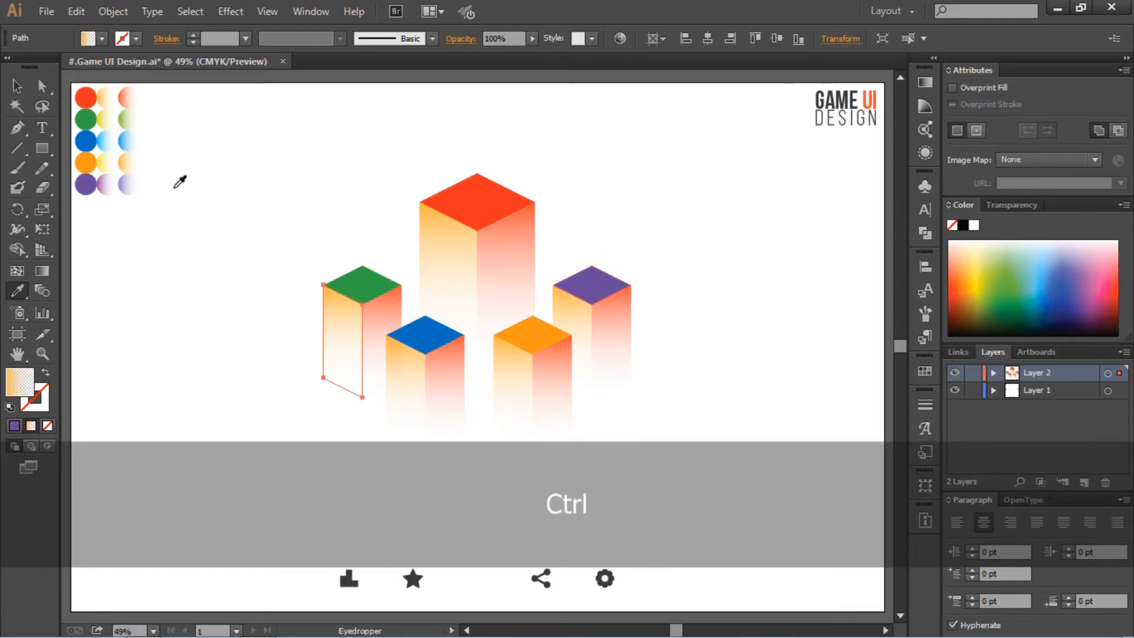
pyautogui.click(111, 116)
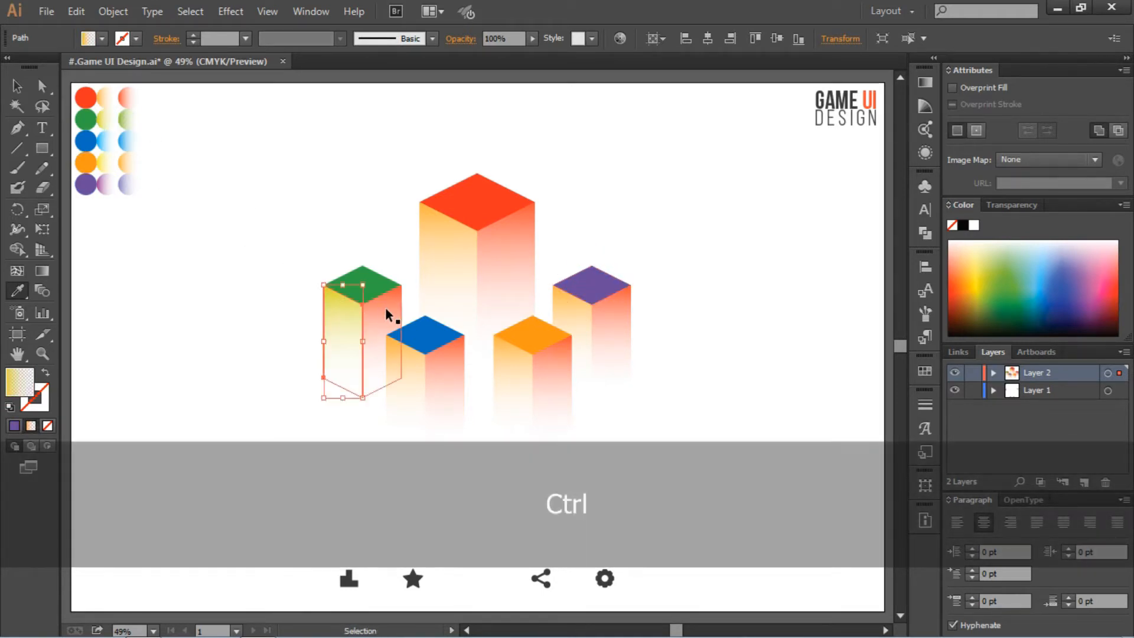
pyautogui.keyDown('ctrl'); pyautogui.click(385, 307); pyautogui.keyUp('ctrl')
pyautogui.click(127, 122)
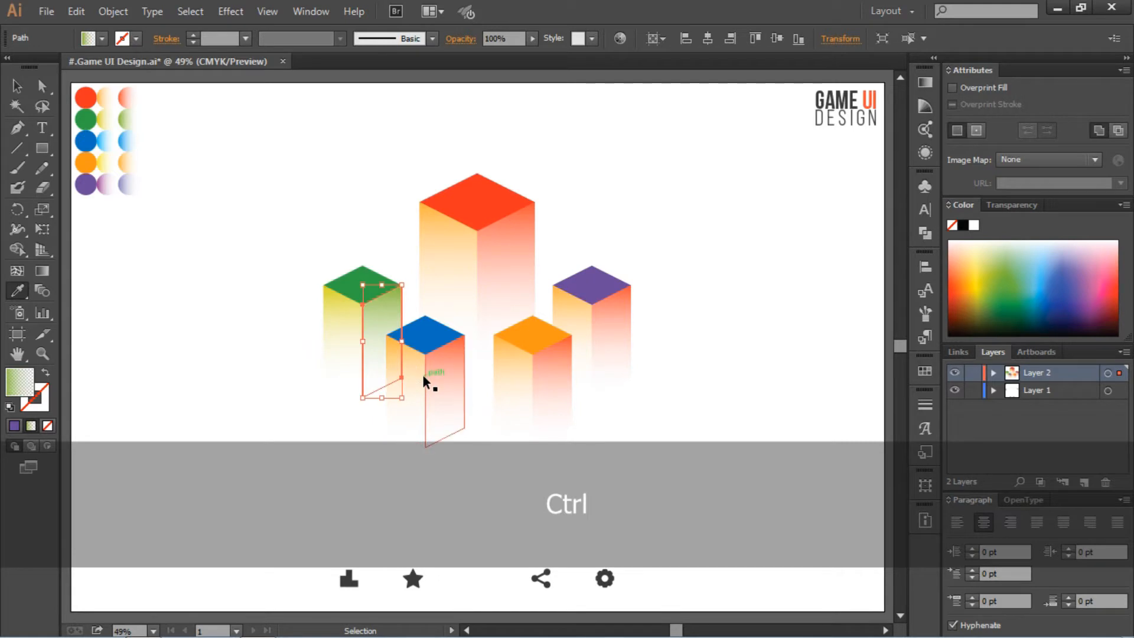
pyautogui.keyDown('ctrl'); pyautogui.click(413, 373); pyautogui.keyUp('ctrl')
pyautogui.click(107, 142)
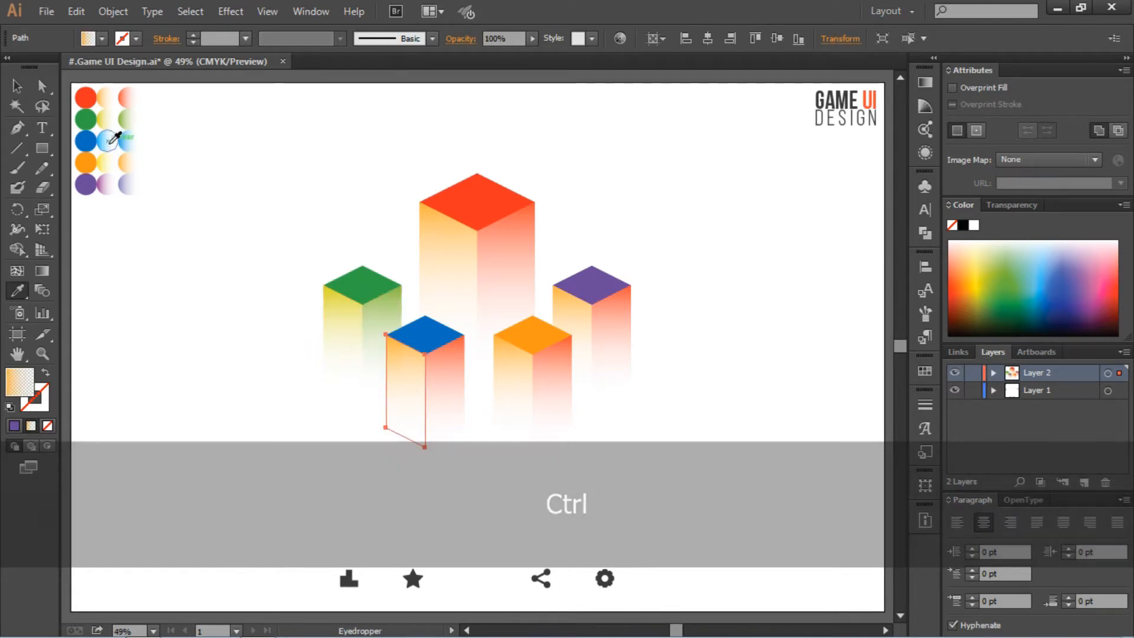
pyautogui.keyDown('ctrl'); pyautogui.click(444, 378); pyautogui.keyUp('ctrl')
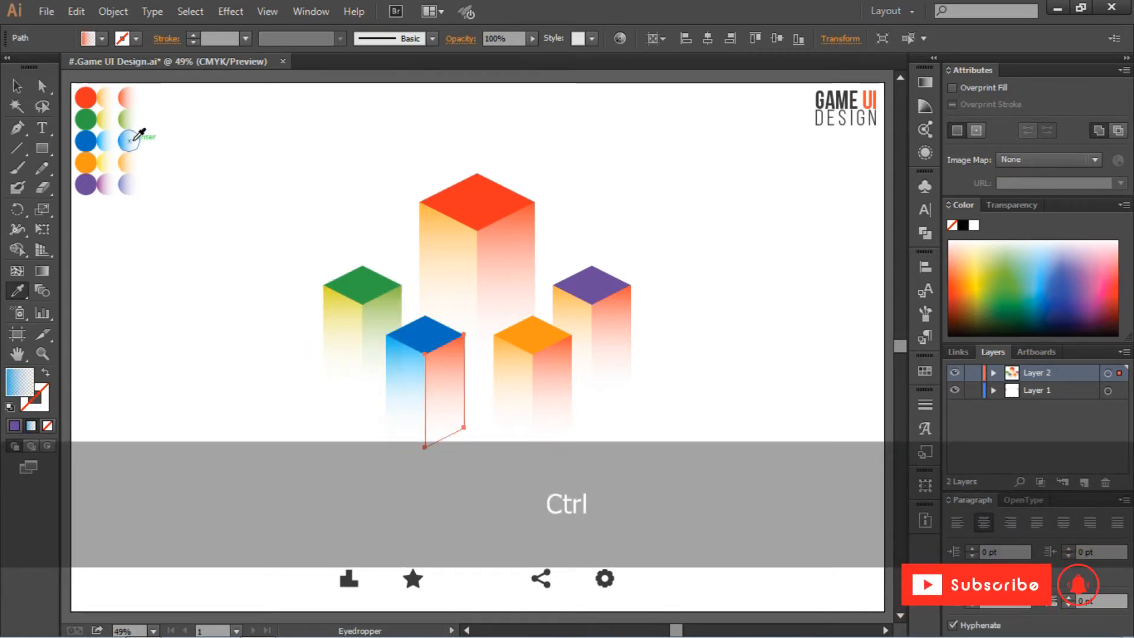
# Apply the matching palette gradients to the side faces of the orange and purple boxes with the Eyedropper.
pyautogui.keyDown('ctrl'); pyautogui.click(520, 380); pyautogui.keyUp('ctrl')
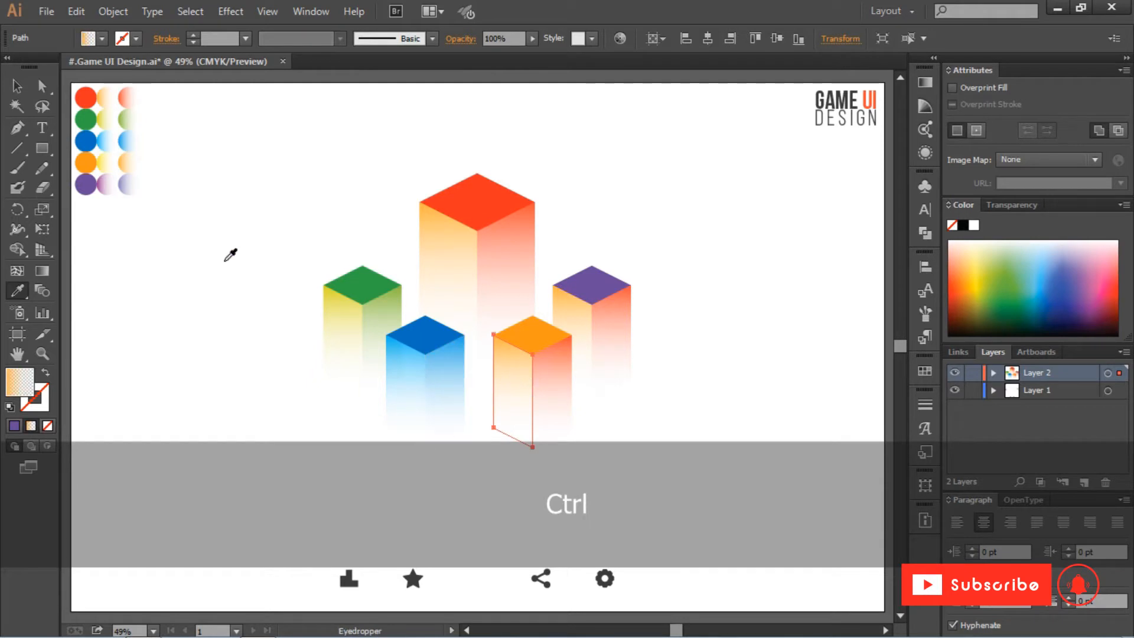
pyautogui.click(106, 162)
pyautogui.keyDown('ctrl'); pyautogui.click(571, 368); pyautogui.keyUp('ctrl')
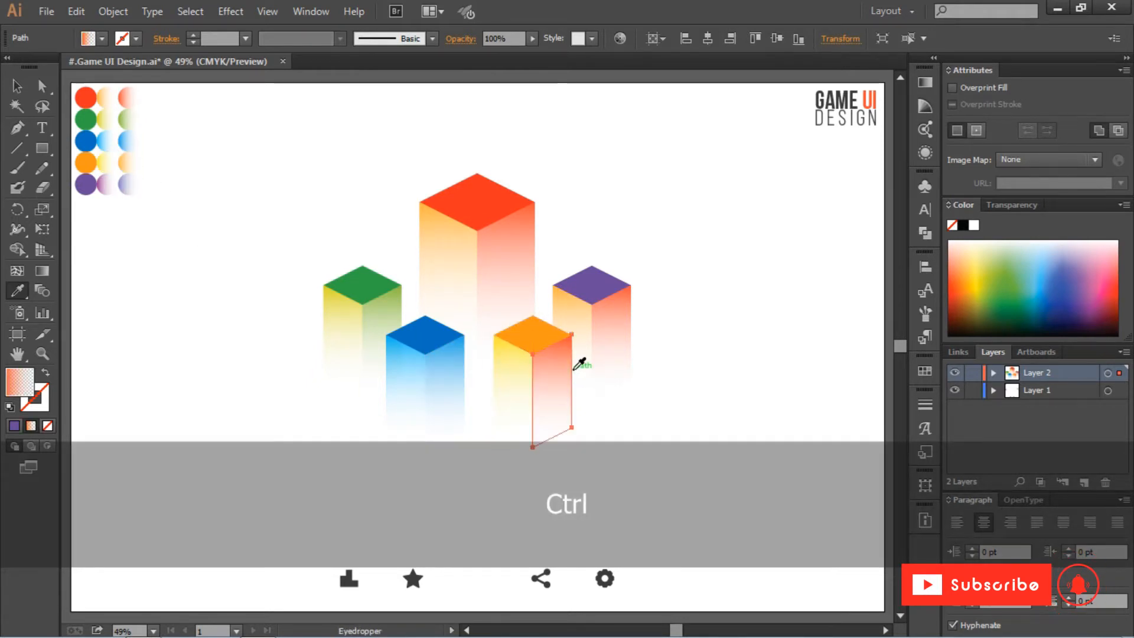
pyautogui.click(144, 159)
pyautogui.keyDown('ctrl'); pyautogui.click(572, 310); pyautogui.keyUp('ctrl')
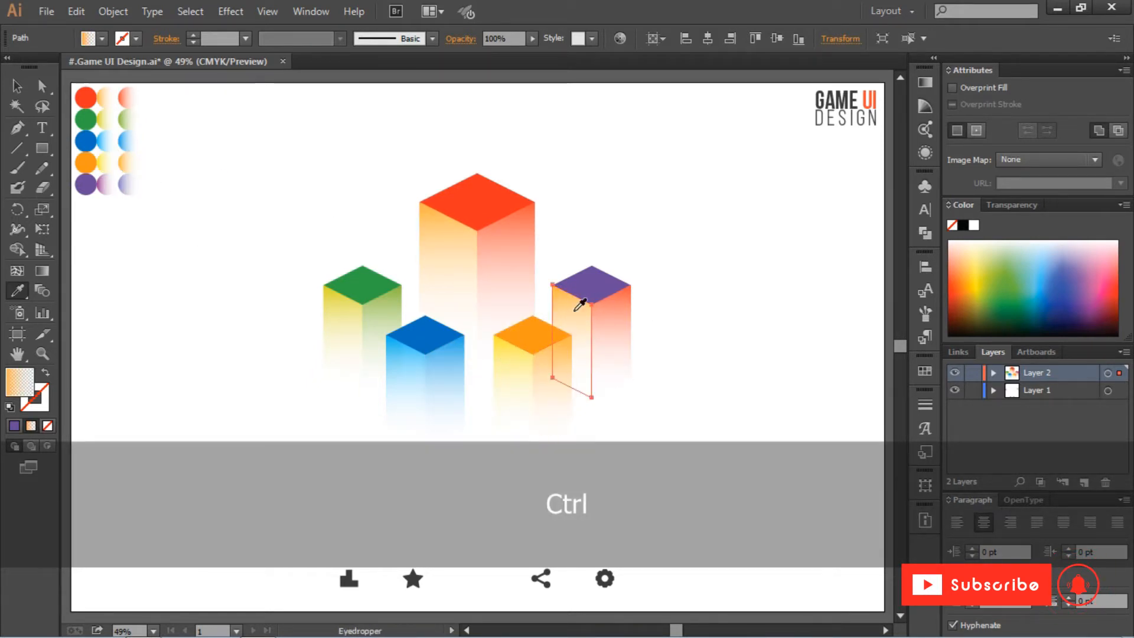
pyautogui.click(136, 178)
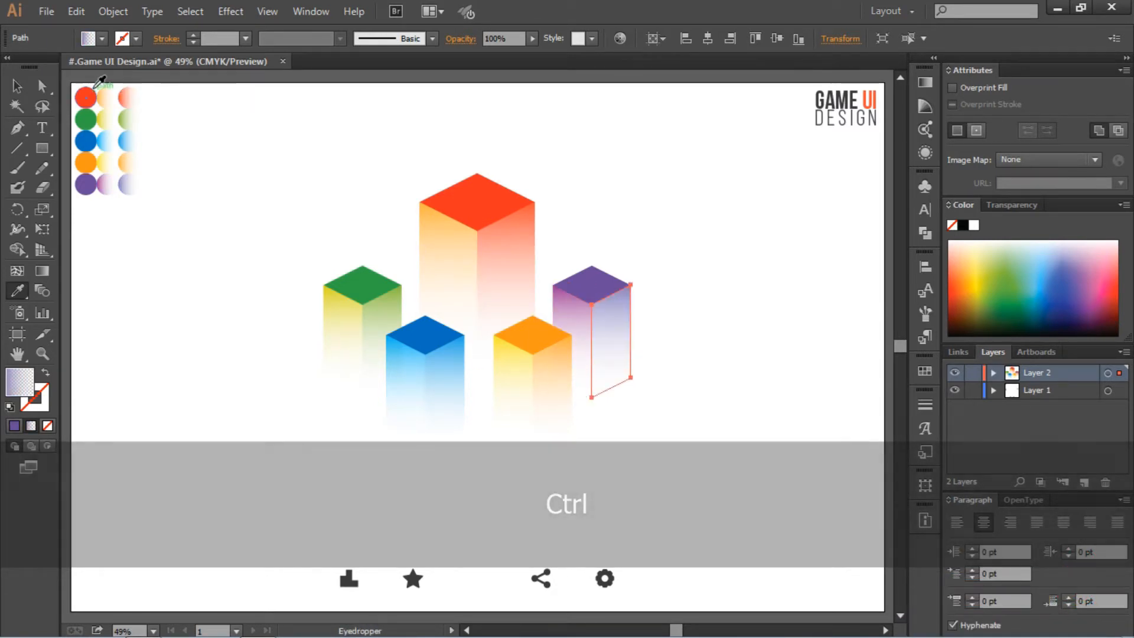
pyautogui.keyDown('ctrl'); pyautogui.click(518, 465); pyautogui.keyUp('ctrl')
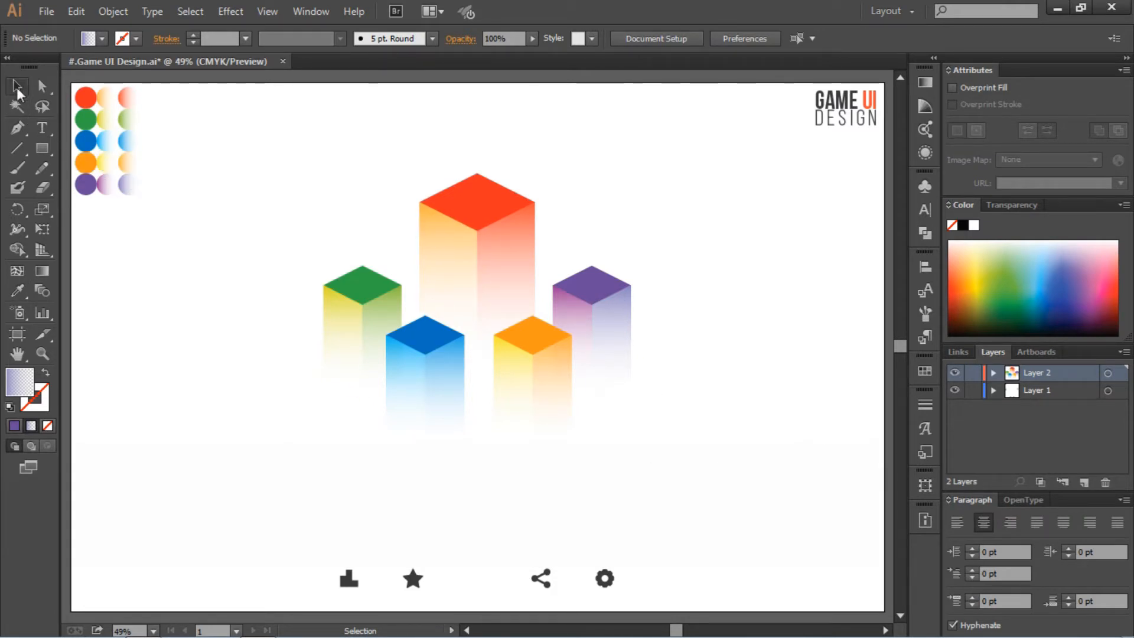
pyautogui.click(371, 277)
pyautogui.keyDown('shift'); pyautogui.click(354, 332); pyautogui.keyUp('shift')
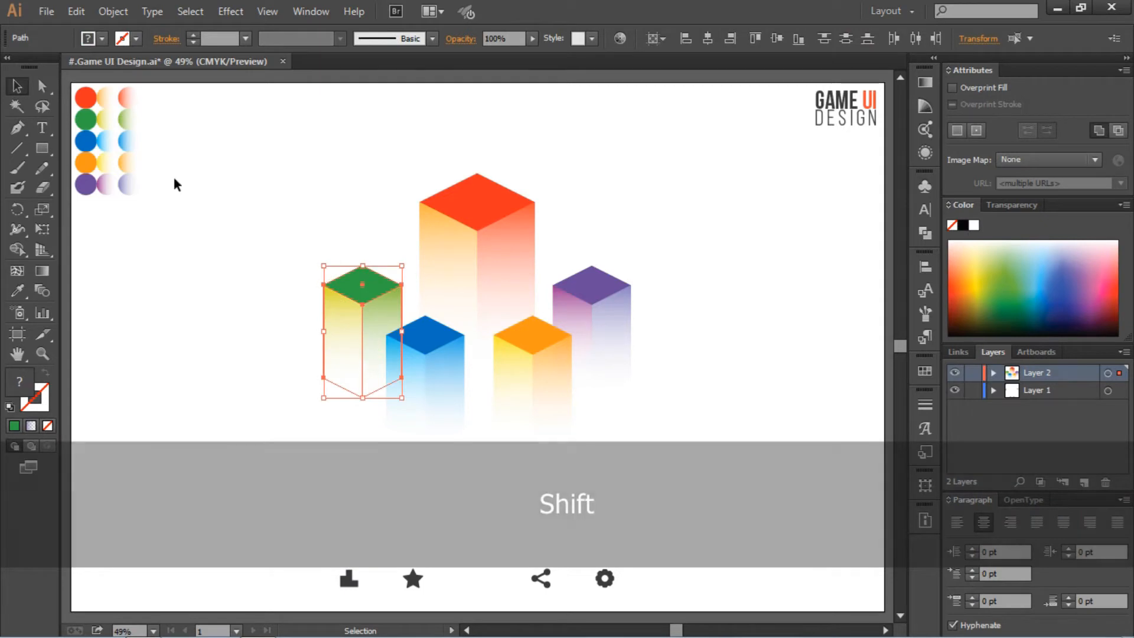
pyautogui.press('a')
pyautogui.click(280, 369)
pyautogui.press('v')
# Group the three faces of the purple box.
pyautogui.click(608, 322)
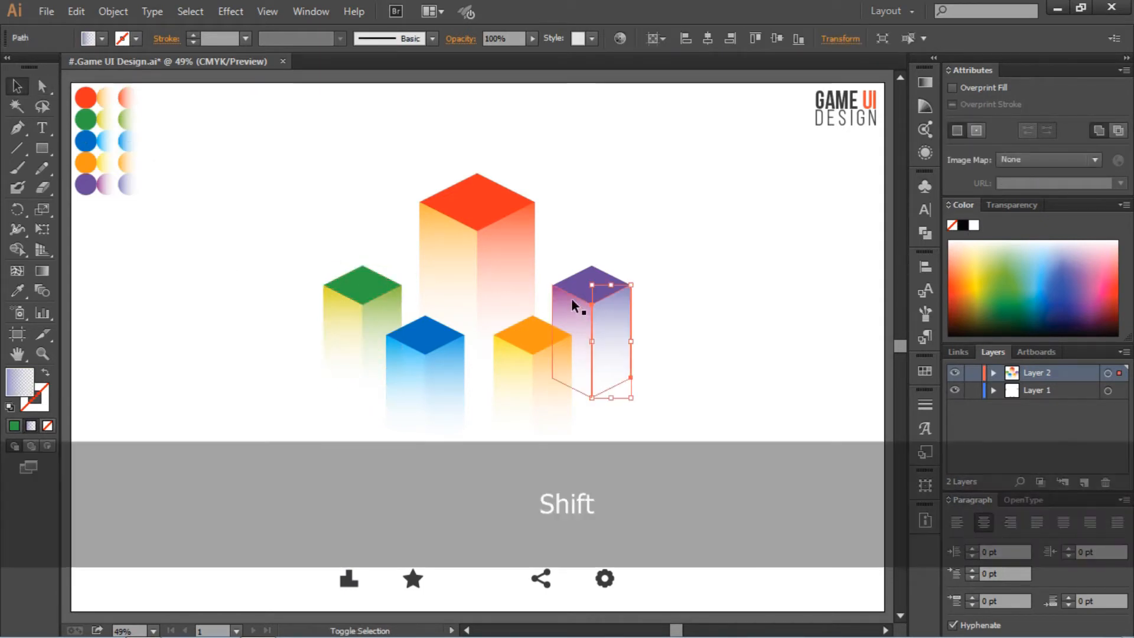
pyautogui.keyDown('shift'); pyautogui.click(572, 297); pyautogui.keyUp('shift')
pyautogui.keyDown('shift'); pyautogui.click(589, 269); pyautogui.keyUp('shift')
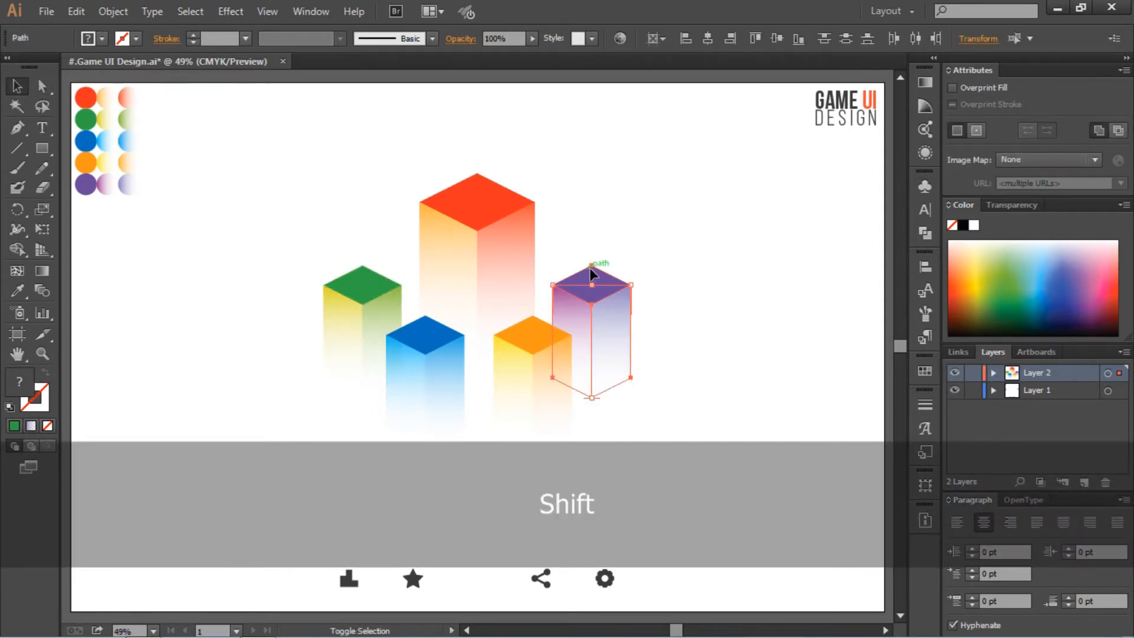
pyautogui.rightClick(590, 267)
pyautogui.click(636, 351)
# Group the three faces of the orange box.
pyautogui.click(533, 353)
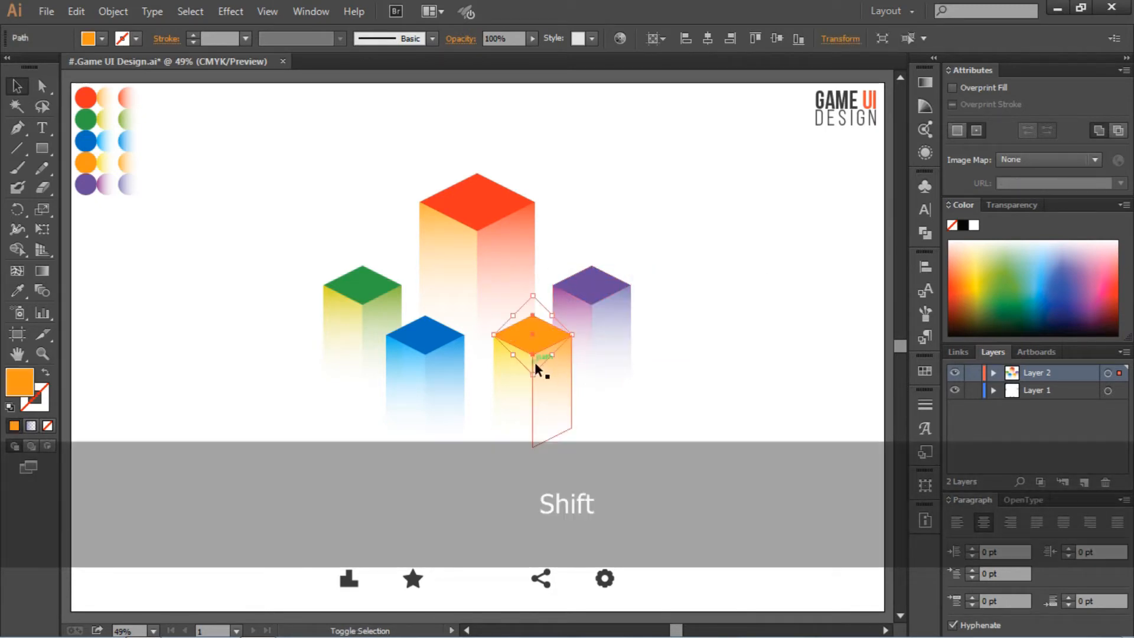
pyautogui.keyDown('shift'); pyautogui.click(534, 371); pyautogui.keyUp('shift')
pyautogui.keyDown('shift'); pyautogui.click(509, 372); pyautogui.keyUp('shift')
pyautogui.rightClick(509, 372)
pyautogui.click(553, 455)
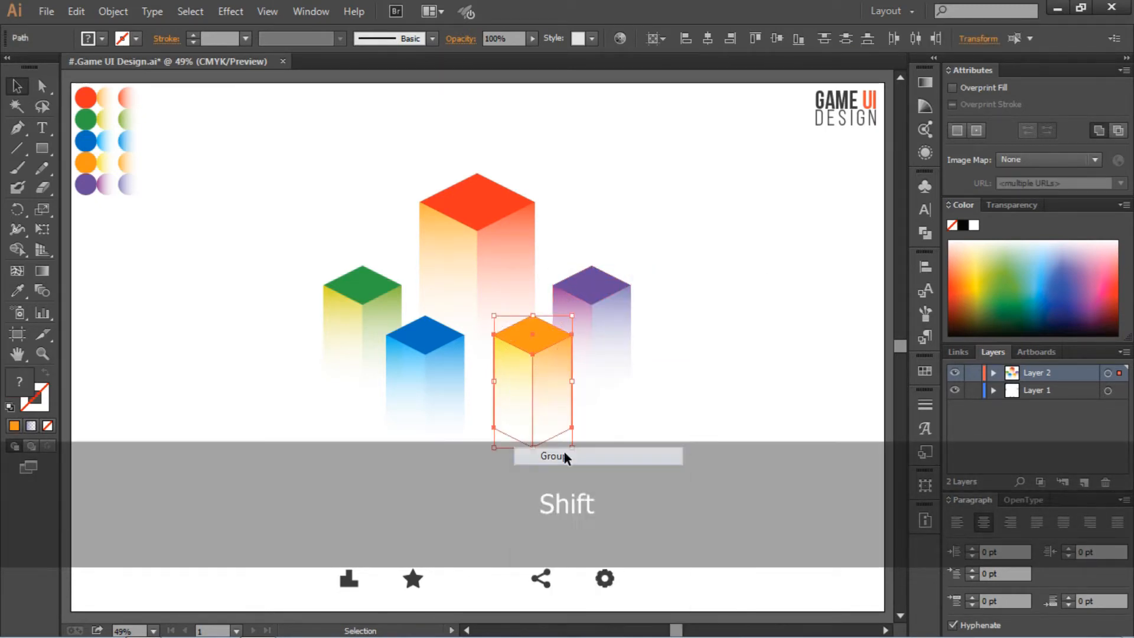
# Group the three faces of the blue box.
pyautogui.click(425, 334)
pyautogui.keyDown('shift'); pyautogui.click(442, 381); pyautogui.keyUp('shift')
pyautogui.keyDown('shift'); pyautogui.click(402, 385); pyautogui.keyUp('shift')
pyautogui.rightClick(402, 385)
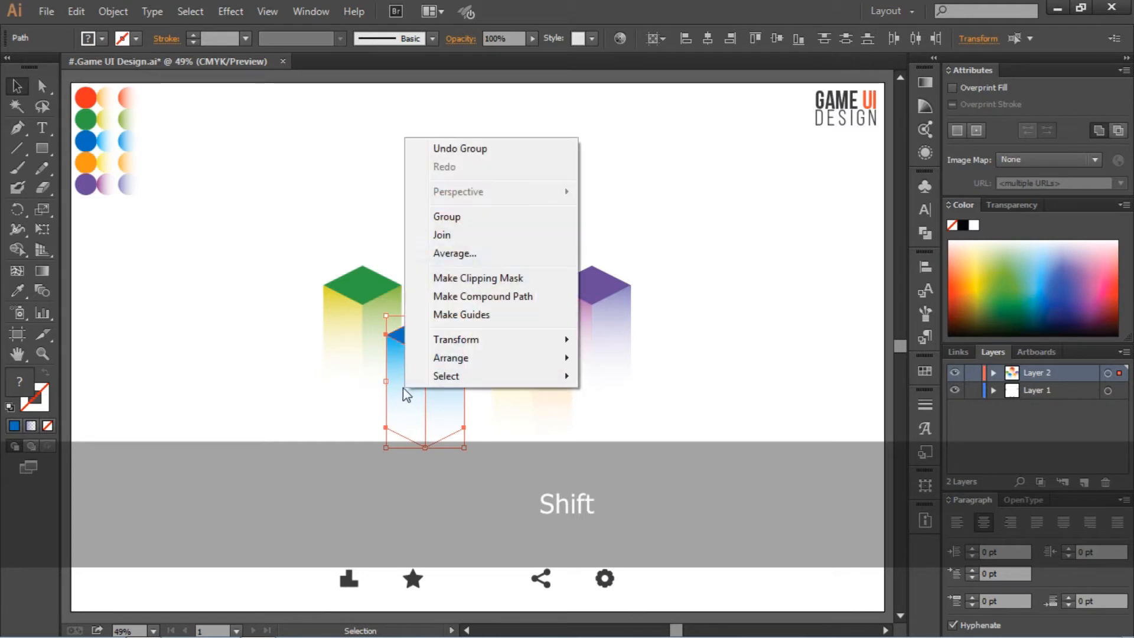
pyautogui.click(448, 216)
# Group the three faces of the green box.
pyautogui.keyDown('shift'); pyautogui.click(359, 275); pyautogui.keyUp('shift')
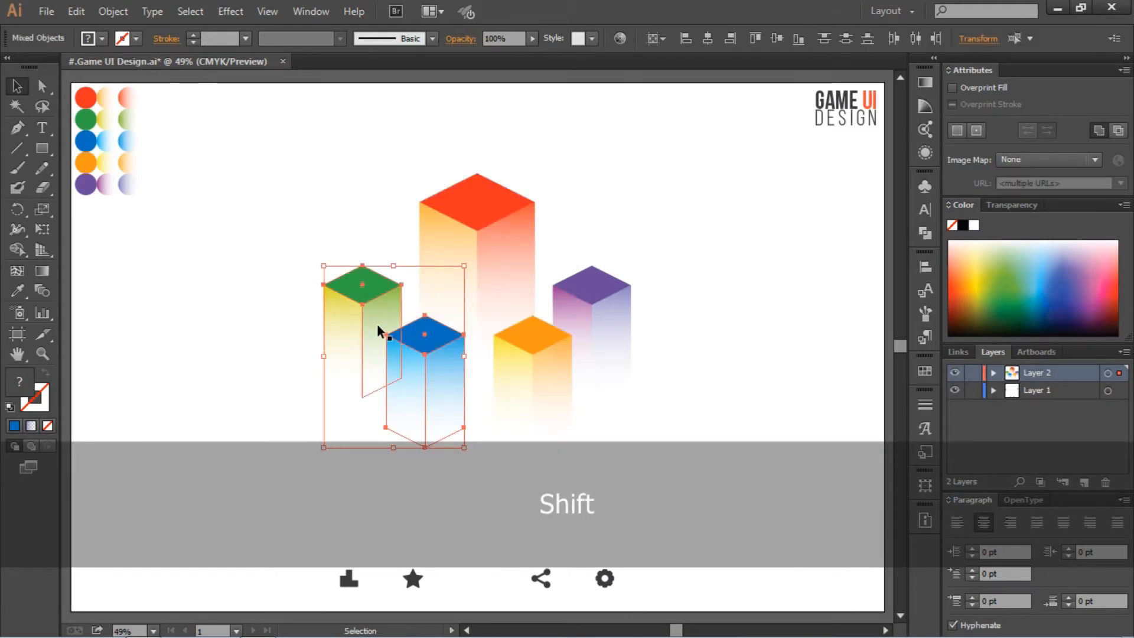
pyautogui.click(378, 307)
pyautogui.keyDown('shift'); pyautogui.click(349, 318); pyautogui.keyUp('shift')
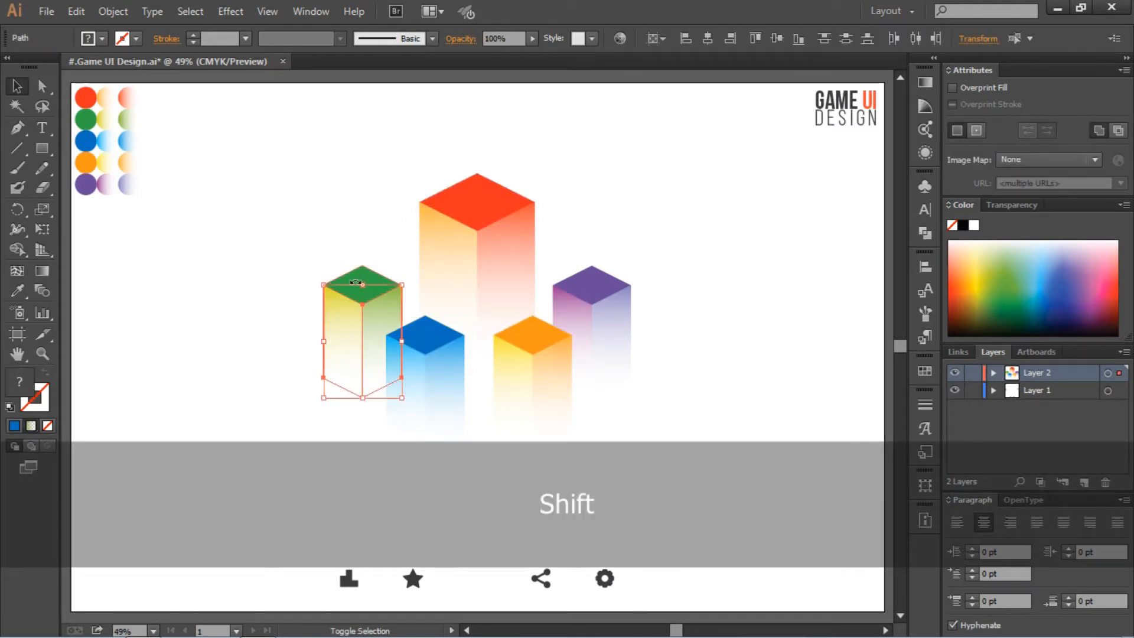
pyautogui.keyDown('shift'); pyautogui.click(354, 274); pyautogui.keyUp('shift')
pyautogui.rightClick(354, 274)
pyautogui.click(398, 354)
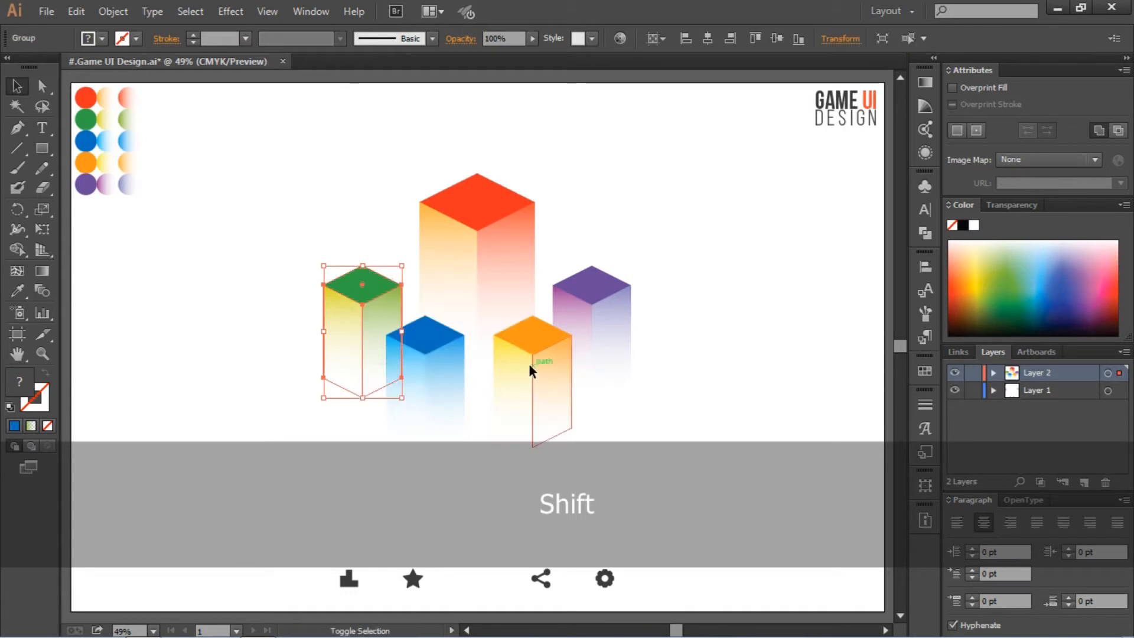
# Align the four small boxes to their vertical centres and move the row straight down below the large box.
pyautogui.keyDown('shift'); pyautogui.click(506, 354); pyautogui.keyUp('shift')
pyautogui.keyDown('shift'); pyautogui.click(606, 309); pyautogui.keyUp('shift')
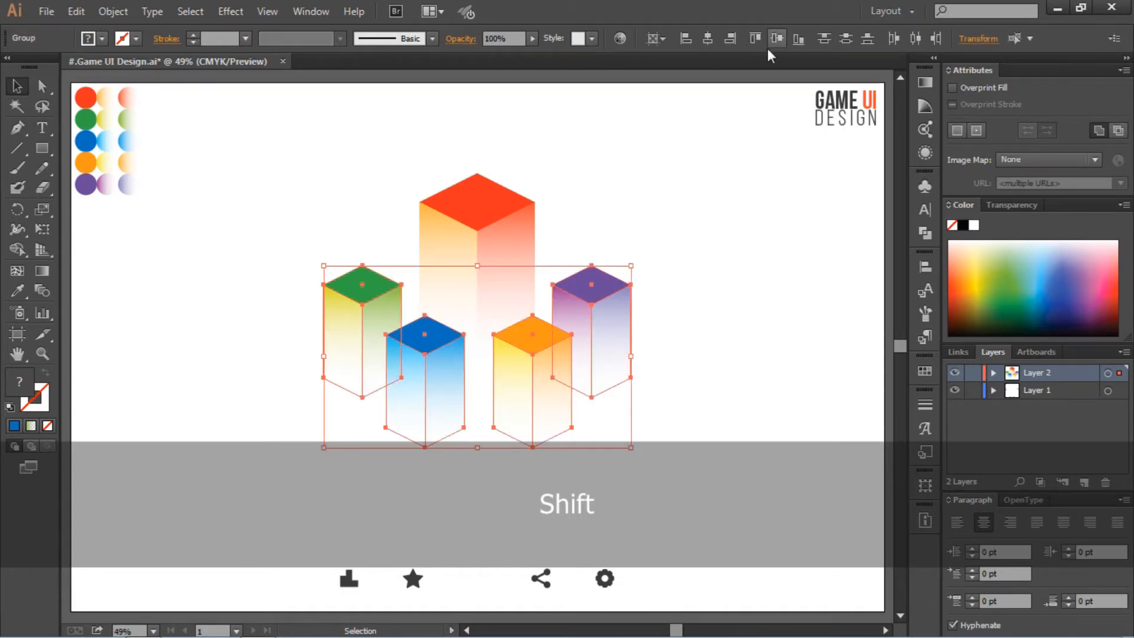
pyautogui.click(775, 39)
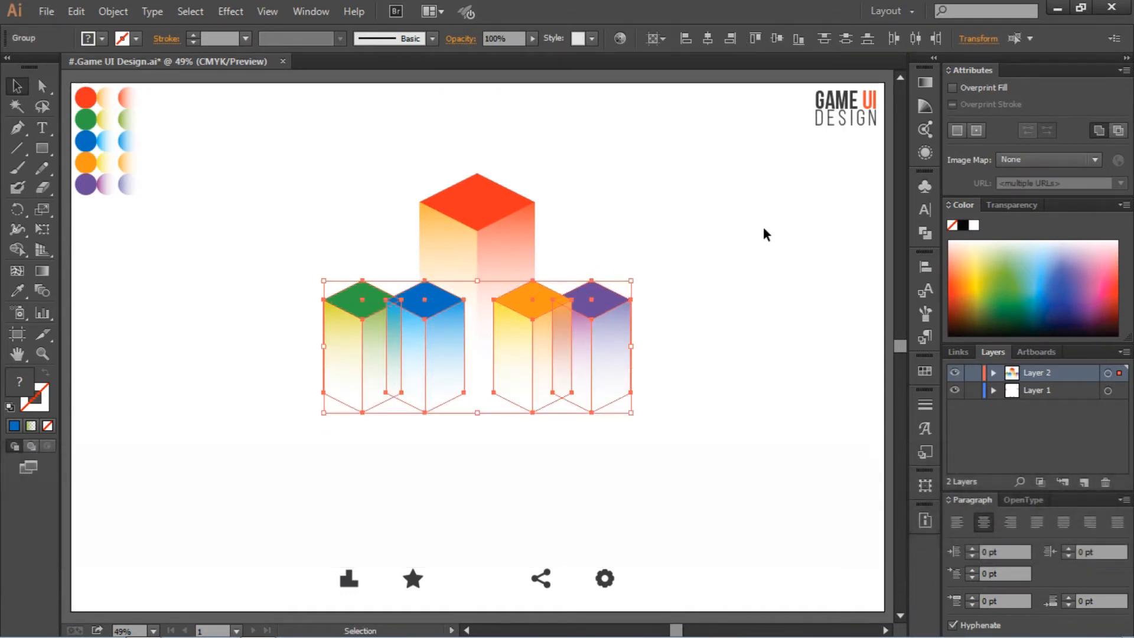
pyautogui.moveTo(628, 313); pyautogui.dragTo(786, 352)
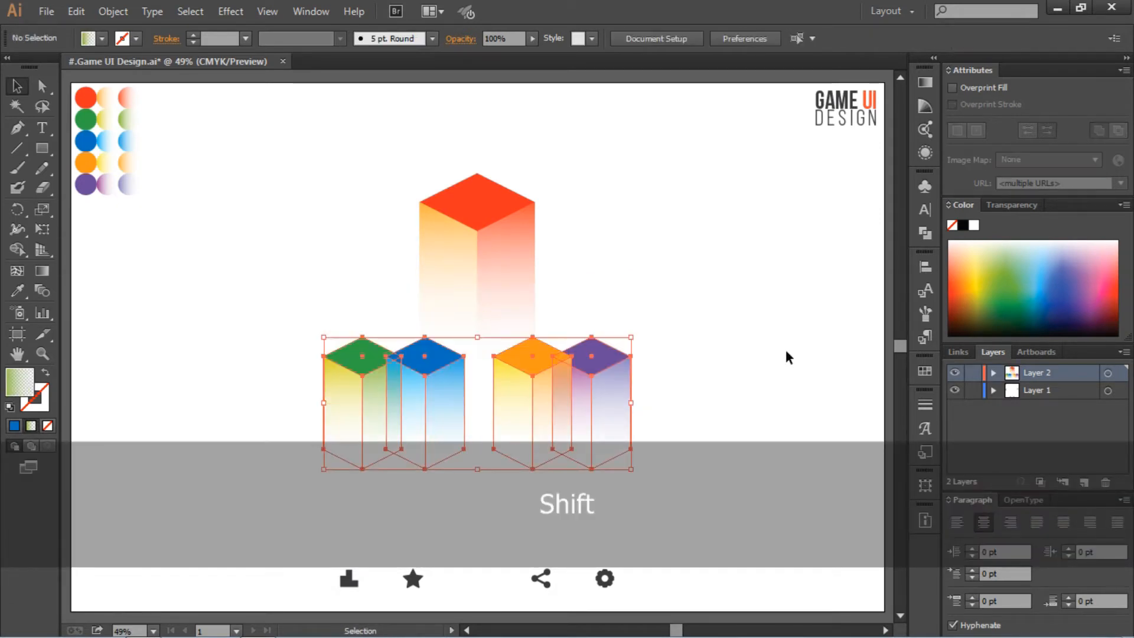
pyautogui.click(785, 356)
# Lengthen the four small boxes' fading sides by pulling only their bottom anchor points straight down.
pyautogui.click(42, 85)
pyautogui.moveTo(268, 423); pyautogui.dragTo(682, 503)
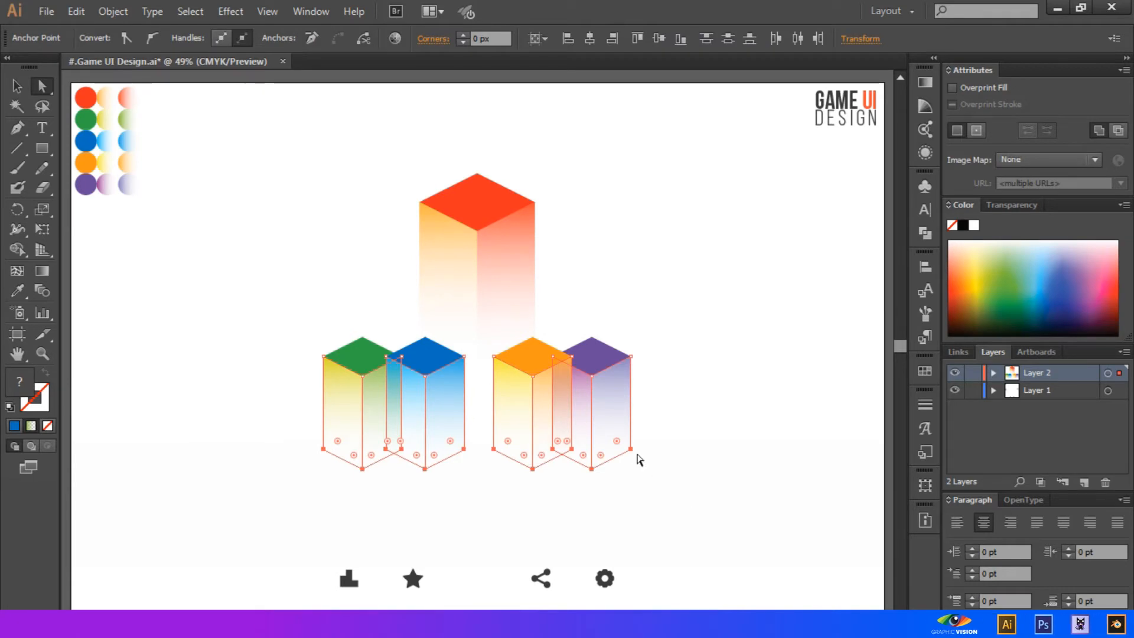
pyautogui.moveTo(631, 449); pyautogui.dragTo(632, 502)
pyautogui.click(682, 414)
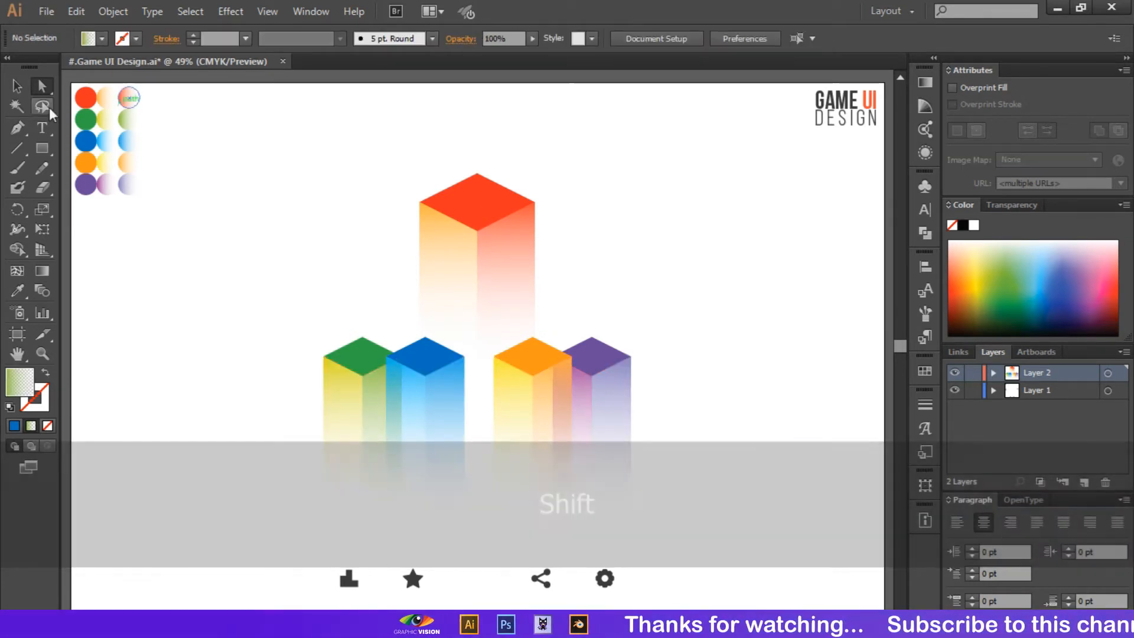
# Move the large red box straight up and lengthen its fading sides by pulling only their bottom anchor points straight down.
pyautogui.press('v')
pyautogui.click(457, 294)
pyautogui.moveTo(457, 294); pyautogui.dragTo(233, 210)
pyautogui.click(42, 86)
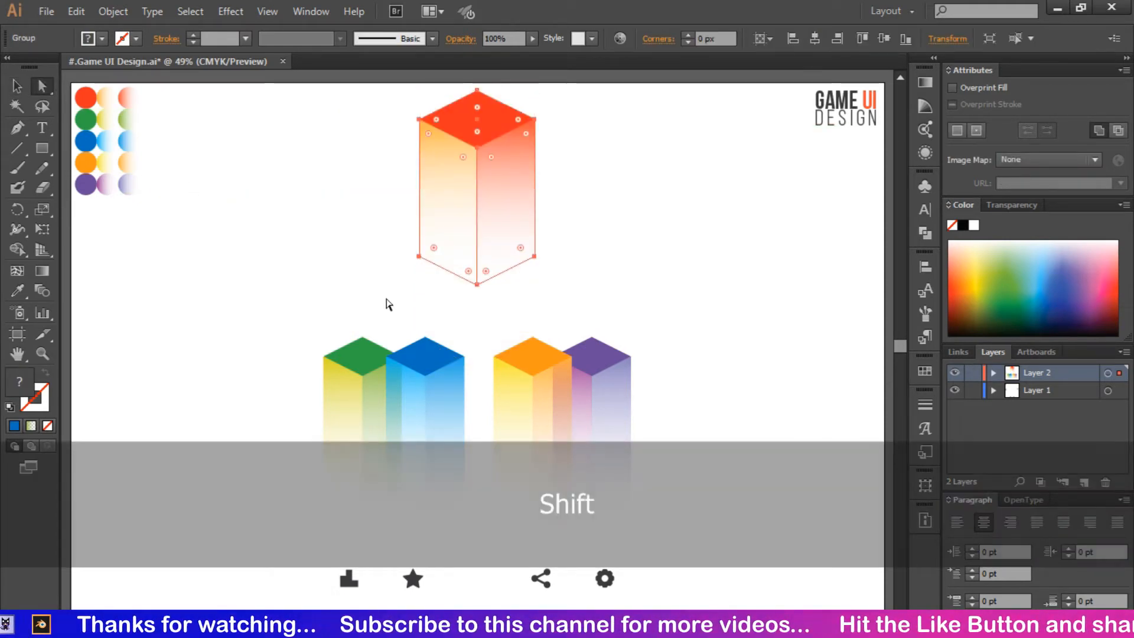
pyautogui.moveTo(368, 228)
pyautogui.mouseDown()
pyautogui.moveTo(561, 286)
pyautogui.moveTo(577, 310)
pyautogui.mouseUp()
pyautogui.moveTo(539, 258); pyautogui.dragTo(544, 306)
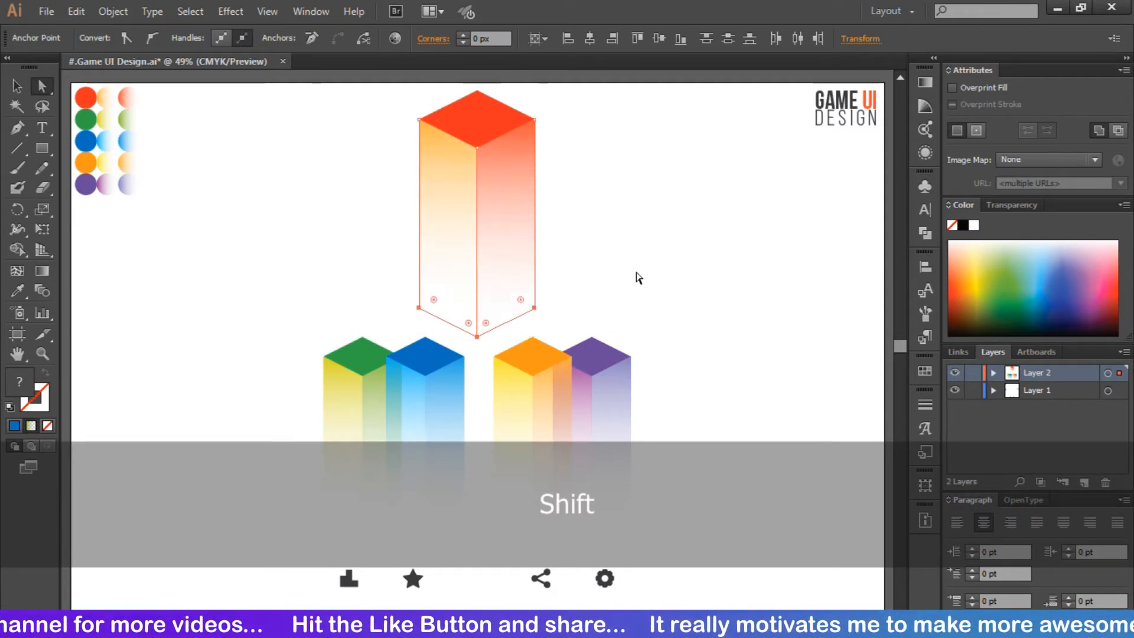
pyautogui.click(658, 279)
# Move the whole red box straight down so its sides reach between and behind the row of small boxes.
pyautogui.click(17, 86)
pyautogui.click(467, 178)
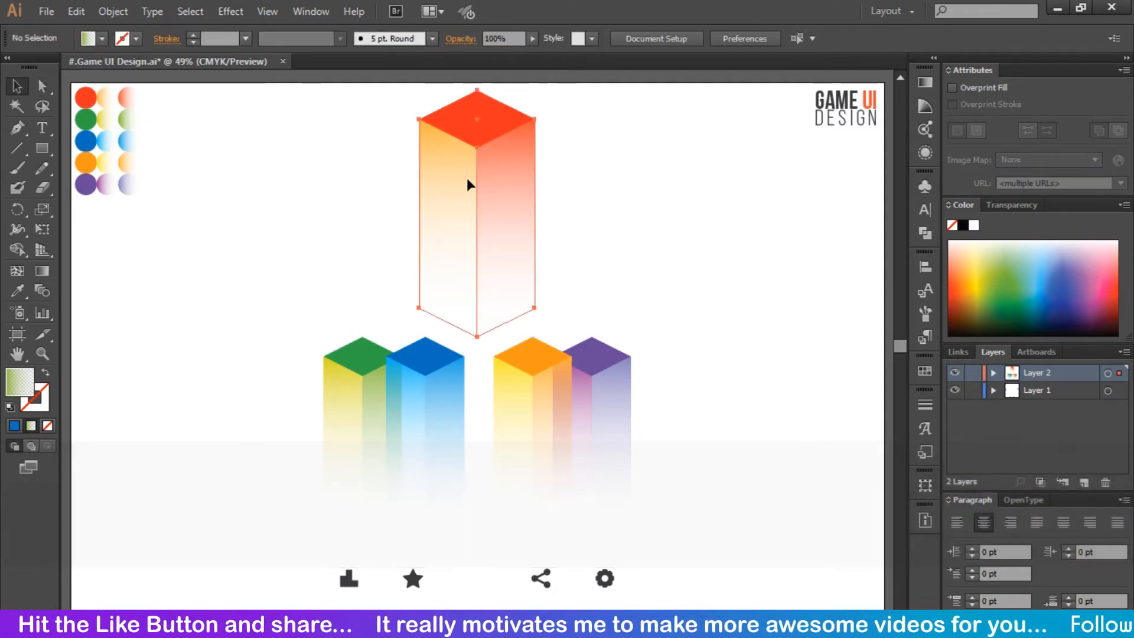
pyautogui.click(781, 41)
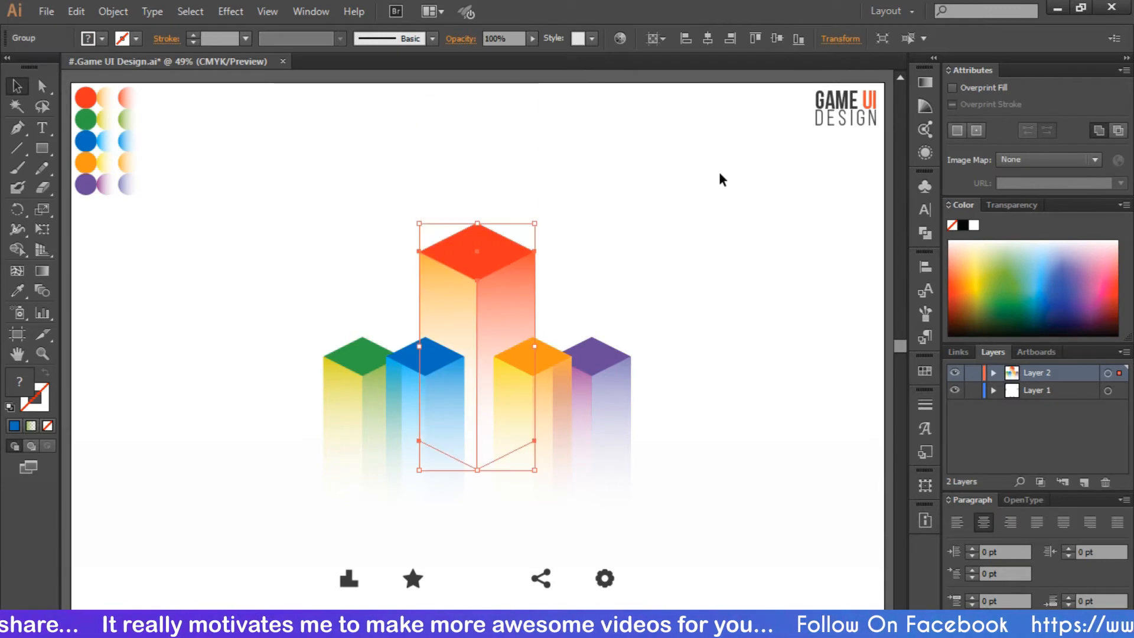
pyautogui.click(718, 173)
# Group the inner orange and blue boxes as one pair and the outer purple and green boxes as another.
pyautogui.click(548, 407)
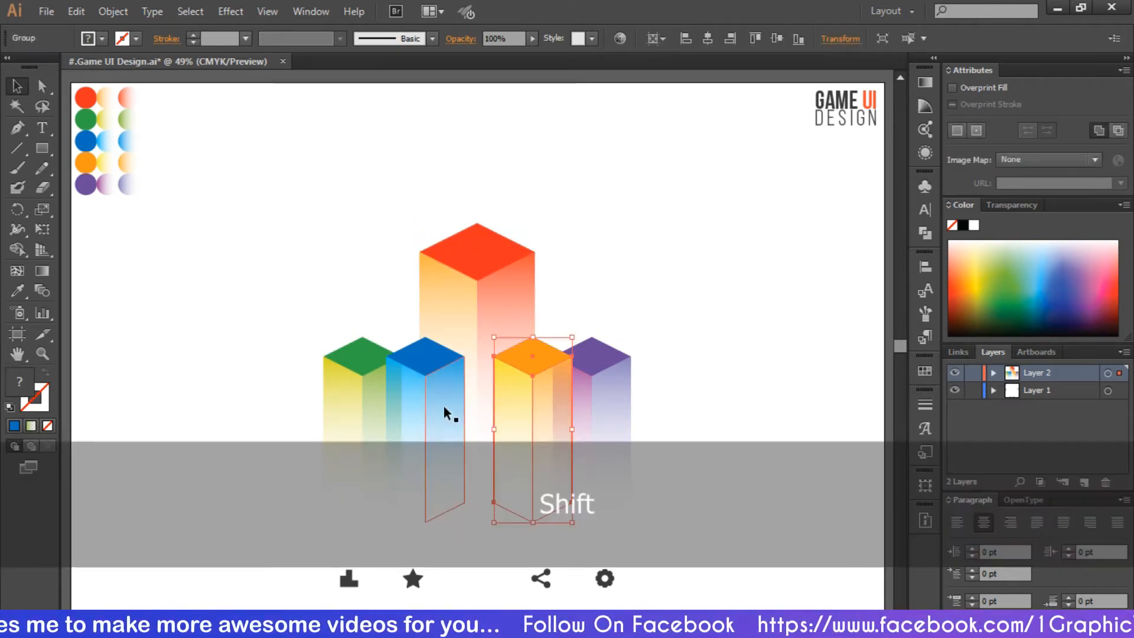
pyautogui.keyDown('shift'); pyautogui.click(441, 405); pyautogui.keyUp('shift')
pyautogui.rightClick(440, 405)
pyautogui.click(532, 486)
pyautogui.keyDown('shift'); pyautogui.click(622, 395); pyautogui.keyUp('shift')
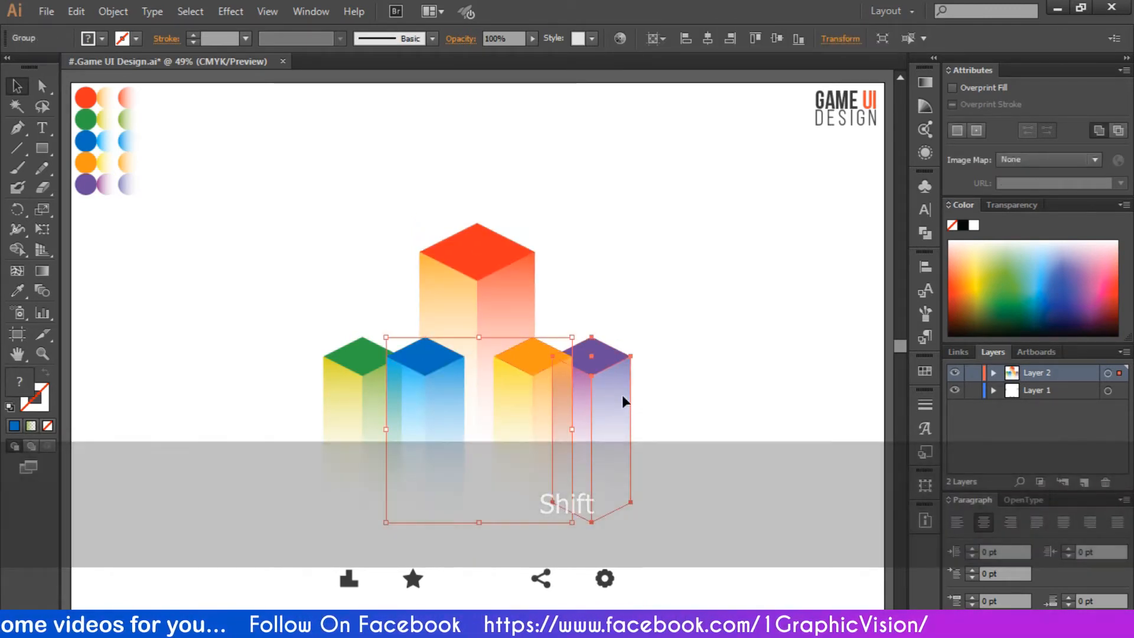
pyautogui.keyDown('shift'); pyautogui.click(360, 395); pyautogui.keyUp('shift')
pyautogui.rightClick(363, 398)
pyautogui.click(403, 478)
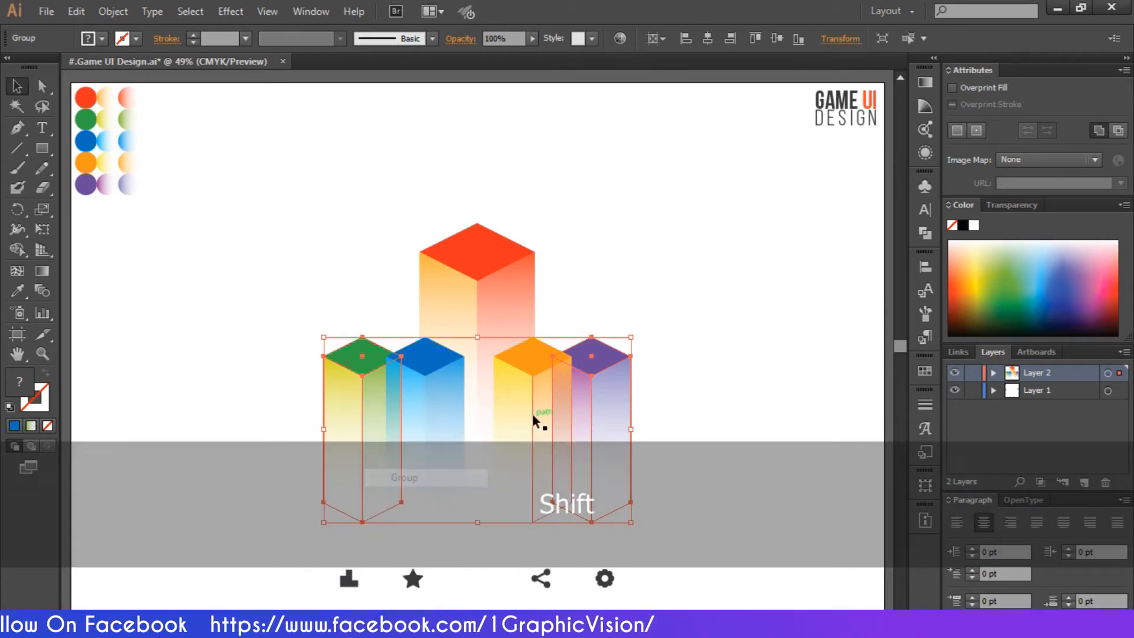
# Move the blue and orange pair down, raise the green and purple pair, and scale both pairs down slightly.
pyautogui.moveTo(530, 411); pyautogui.dragTo(530, 436)
pyautogui.moveTo(602, 359); pyautogui.dragTo(618, 312)
pyautogui.click(708, 292)
pyautogui.click(532, 423)
pyautogui.click(601, 385)
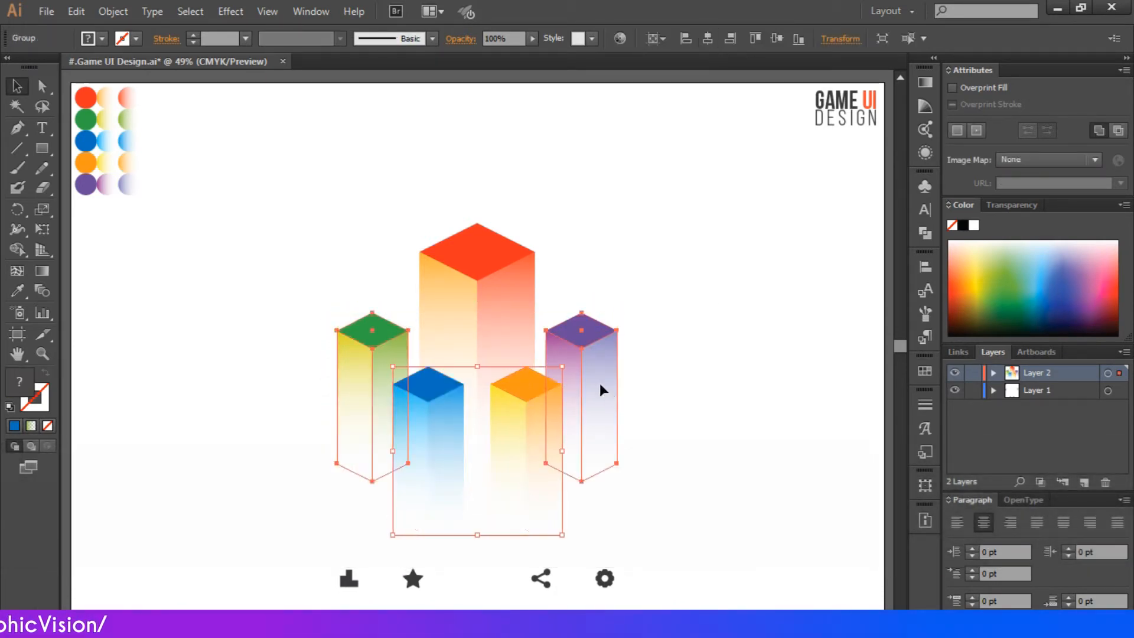
pyautogui.click(733, 282)
# Scale the whole arrangement of five boxes down slightly, keeping it centred on the red box.
pyautogui.moveTo(536, 419); pyautogui.dragTo(536, 424)
pyautogui.moveTo(632, 242); pyautogui.dragTo(513, 384)
pyautogui.moveTo(533, 312); pyautogui.dragTo(532, 294)
pyautogui.moveTo(617, 206); pyautogui.dragTo(615, 223)
pyautogui.click(698, 287)
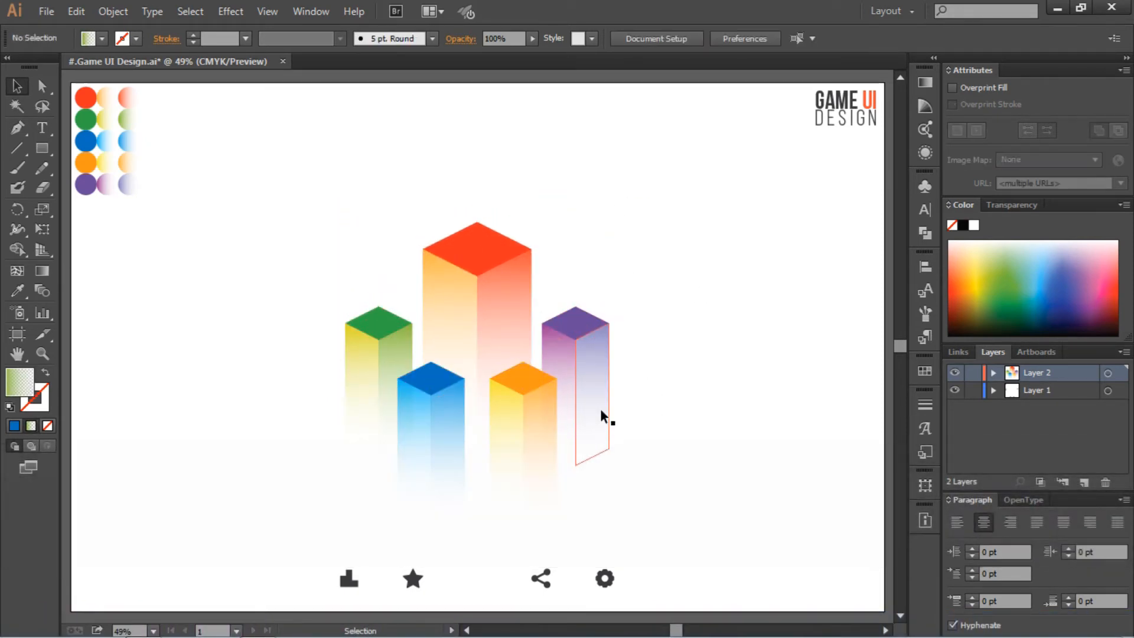
# Nudge the outer purple and green boxes slightly inward by equal amounts.
pyautogui.click(600, 409)
pyautogui.press('Left')
pyautogui.click(397, 365)
pyautogui.press('Right')
pyautogui.press('Right')
# Nudge the orange and blue boxes slightly toward each other by equal amounts.
pyautogui.click(450, 405)
pyautogui.keyDown('shift'); pyautogui.click(522, 394); pyautogui.keyUp('shift')
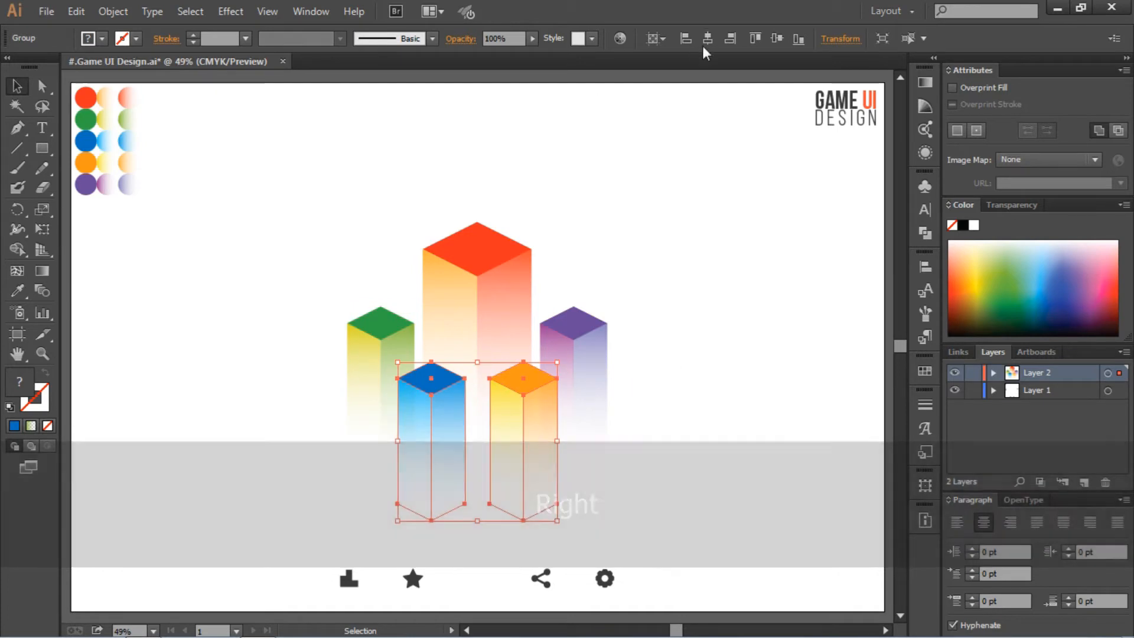
pyautogui.click(531, 401)
pyautogui.press('Left')
pyautogui.press('Left')
pyautogui.click(450, 406)
pyautogui.press('Right')
pyautogui.press('Right')
# Group the blue and orange boxes and move the pair up slightly.
pyautogui.keyDown('shift'); pyautogui.click(532, 405); pyautogui.keyUp('shift')
pyautogui.rightClick(531, 405)
pyautogui.click(576, 483)
pyautogui.hotkey('shift', 'Up')
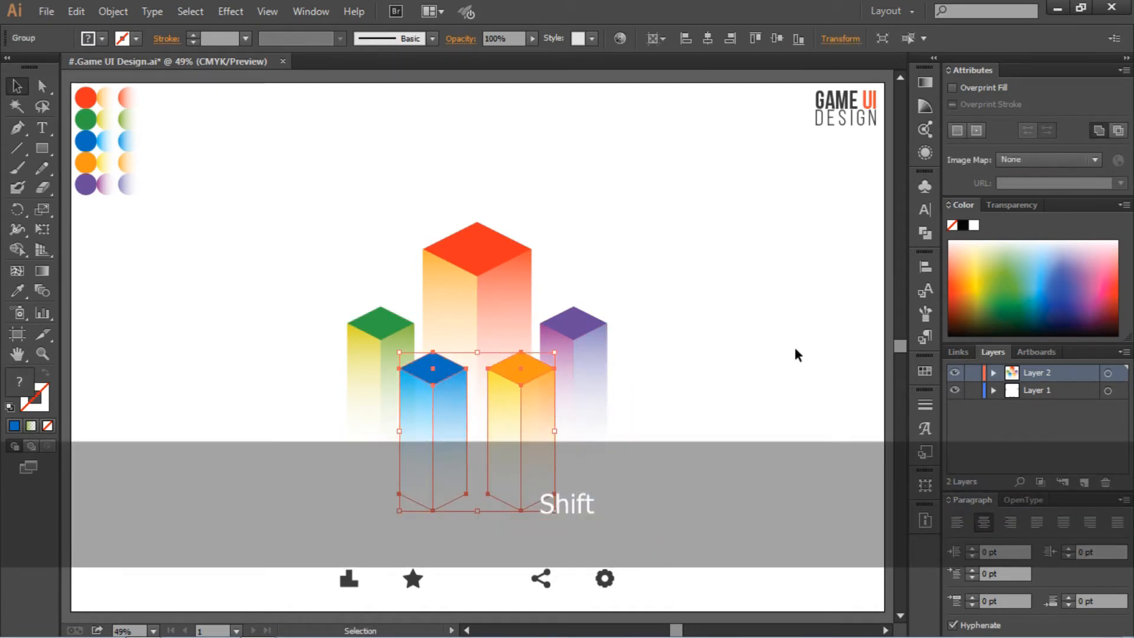
pyautogui.click(794, 347)
# Create a three-sided polygon with a 50 px radius beside the boxes and fill it with C=0 M=0 Y=0 K=90.
pyautogui.moveTo(44, 151); pyautogui.dragTo(118, 149)
pyautogui.click(252, 245)
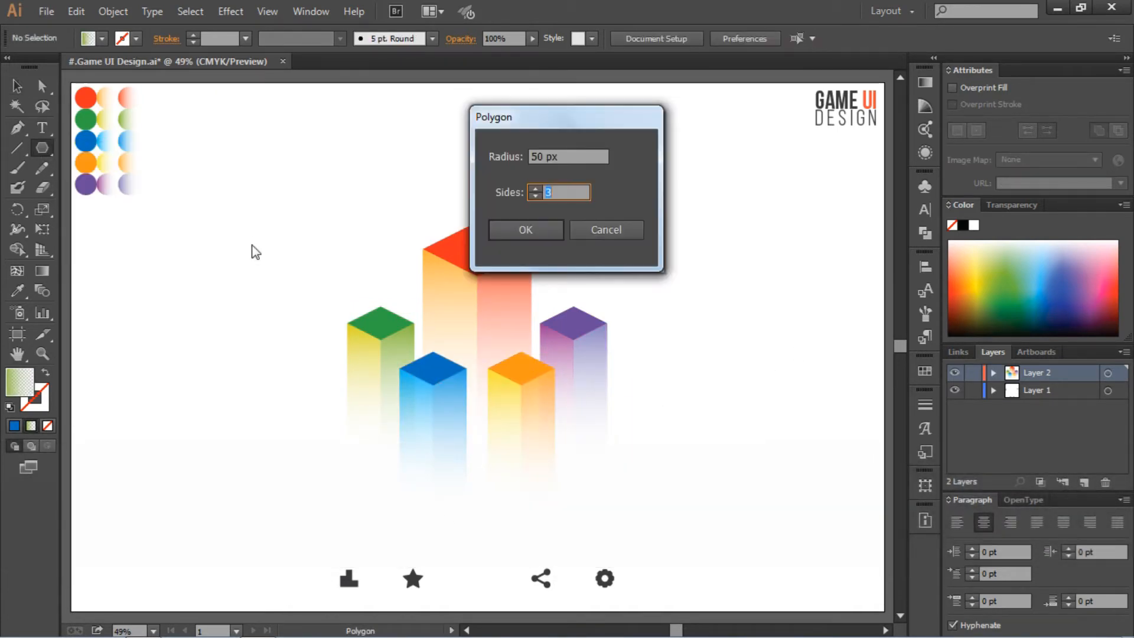
pyautogui.write('3')
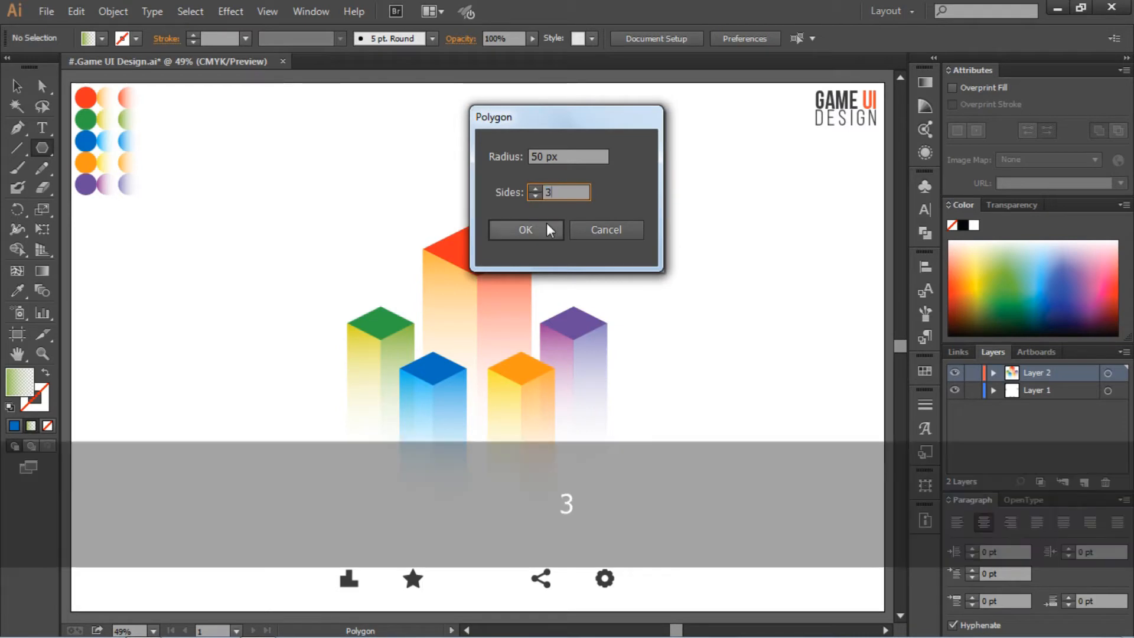
pyautogui.click(546, 224)
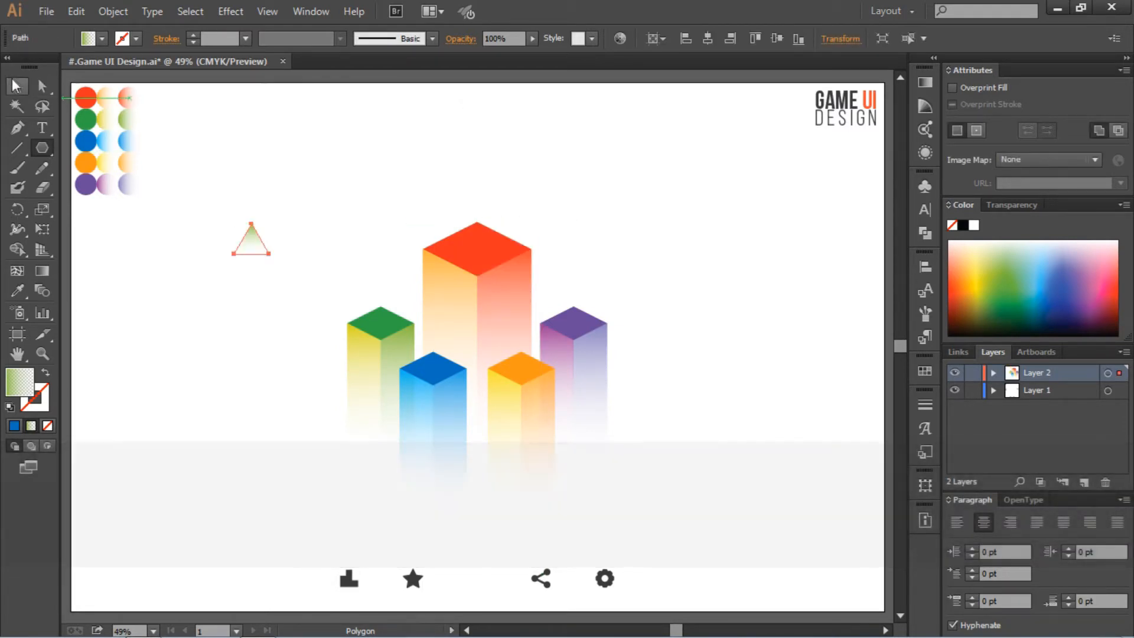
pyautogui.click(101, 38)
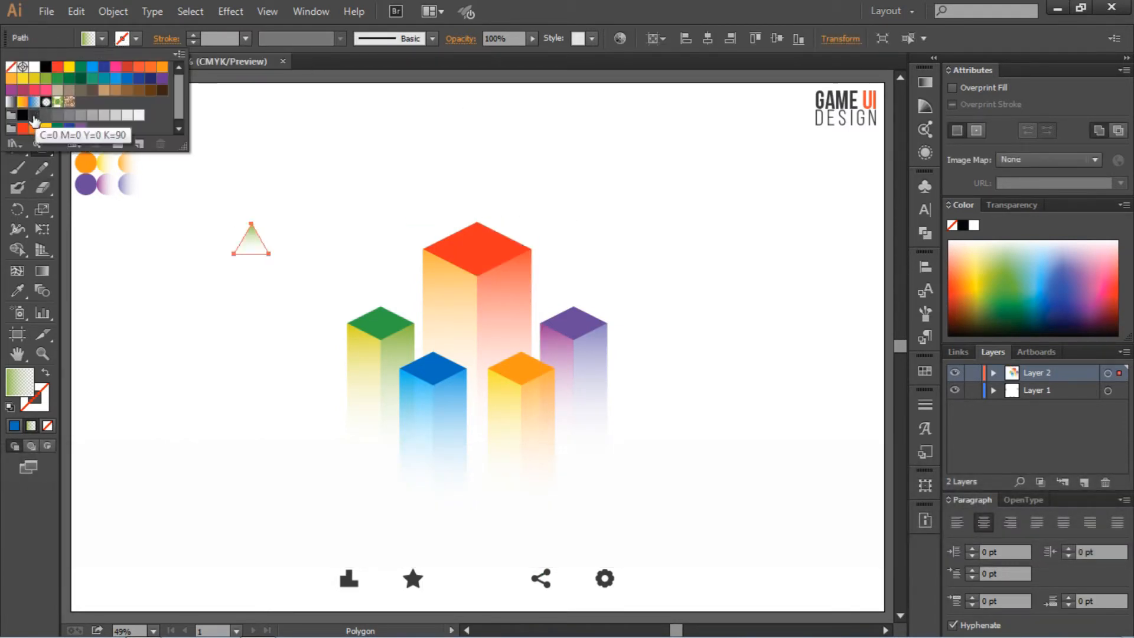
pyautogui.click(34, 114)
# Rotate the dark triangle to point right like a play icon, enlarge it and place it on top of the red box.
pyautogui.click(18, 86)
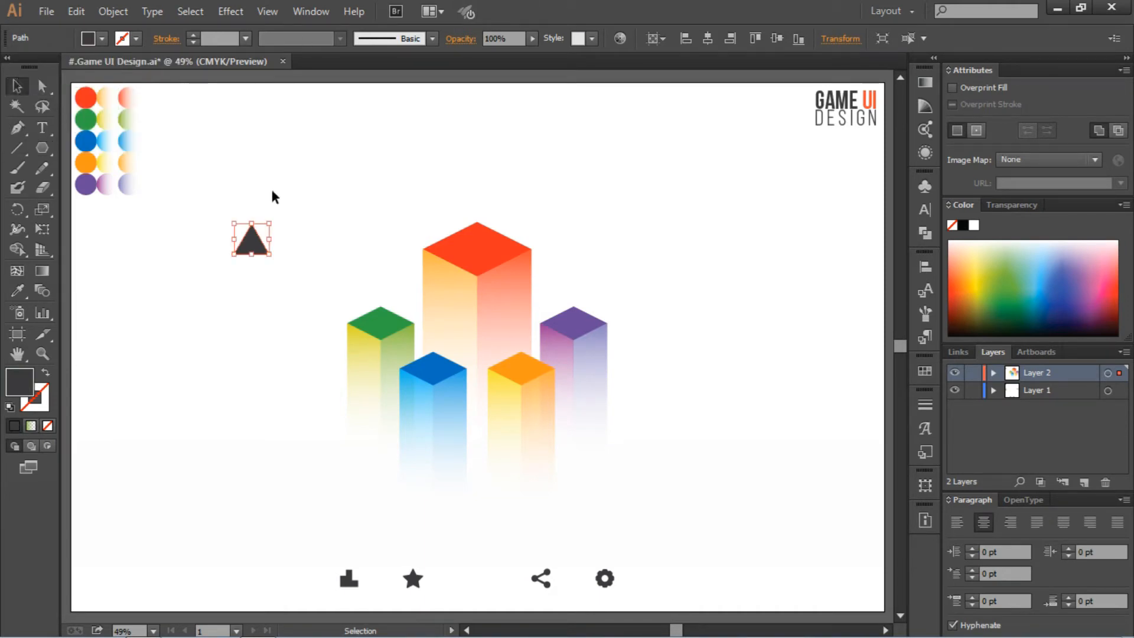
pyautogui.moveTo(275, 217); pyautogui.dragTo(264, 254)
pyautogui.moveTo(465, 221)
pyautogui.mouseDown()
pyautogui.moveTo(506, 206)
pyautogui.moveTo(483, 225)
pyautogui.mouseUp()
pyautogui.click(579, 198)
pyautogui.click(611, 213)
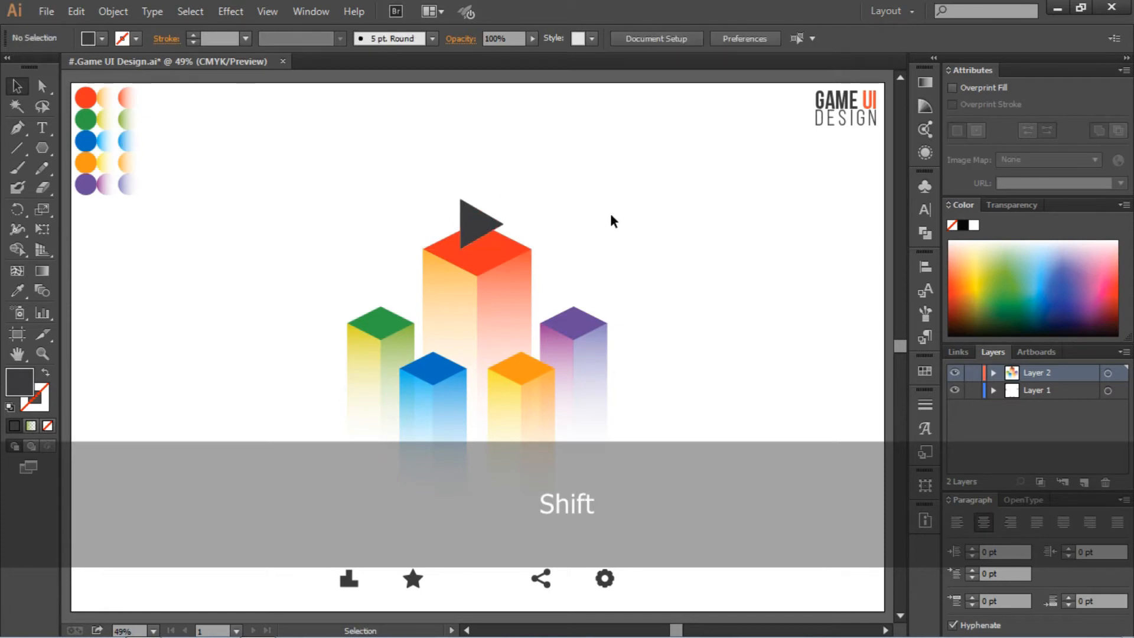
# Enlarge the play triangle slightly and settle it a little lower on the red box's top face.
pyautogui.click(491, 224)
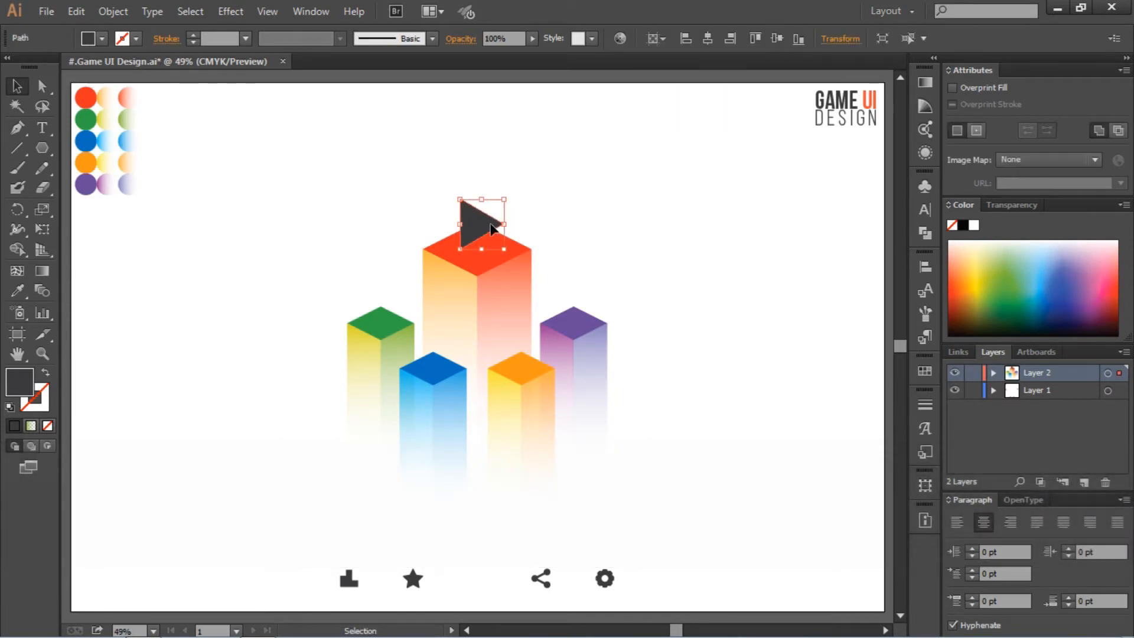
pyautogui.moveTo(505, 249); pyautogui.dragTo(487, 227)
pyautogui.click(628, 217)
pyautogui.click(599, 208)
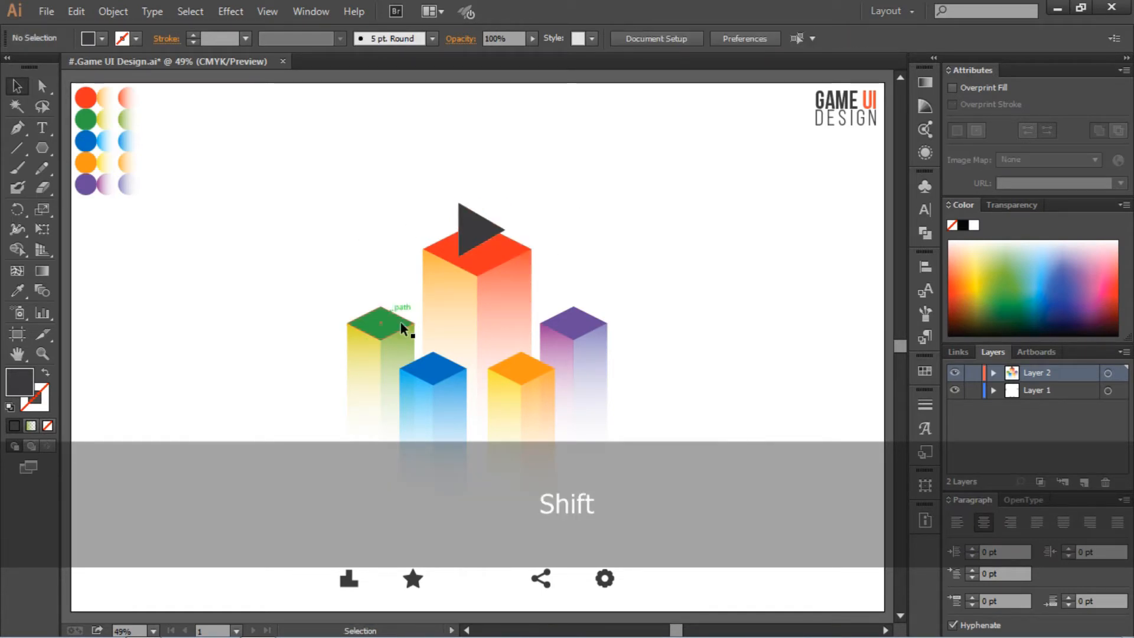
pyautogui.click(354, 582)
pyautogui.hotkey('ctrl', 'c')
pyautogui.hotkey('ctrl', 'v')
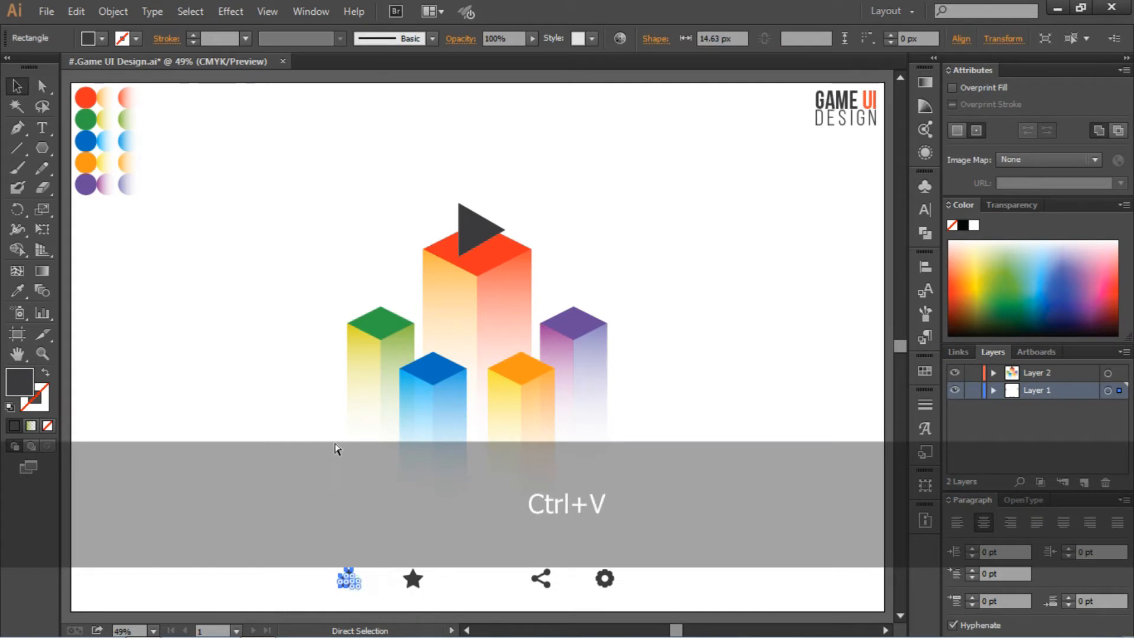
pyautogui.moveTo(478, 350); pyautogui.dragTo(377, 331)
pyautogui.press('Delete')
pyautogui.moveTo(353, 569); pyautogui.dragTo(381, 314)
pyautogui.press('ctrl')
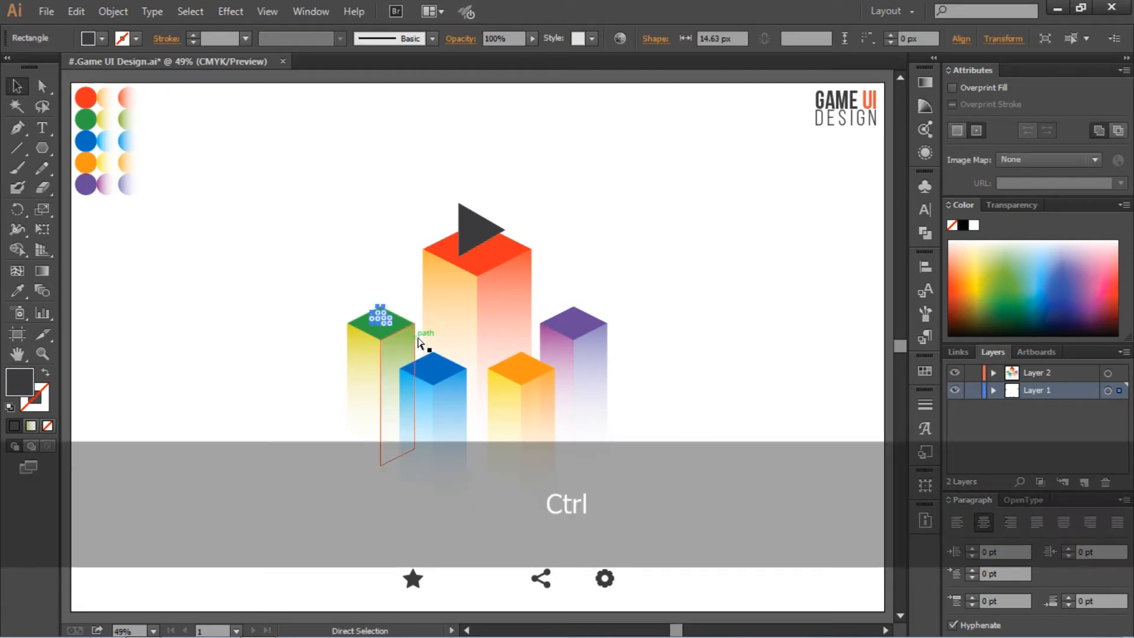
pyautogui.hotkey('ctrl', 'z')
# Scale the bar chart, star, share and gear icons up together proportionally from their common centre.
pyautogui.moveTo(642, 562); pyautogui.dragTo(324, 597)
pyautogui.press('shift')
pyautogui.moveTo(616, 566); pyautogui.dragTo(665, 549)
pyautogui.press('alt')
pyautogui.click(326, 587)
# Place the bar chart icon on the green box's top and reorder Layer 1 above Layer 2.
pyautogui.moveTo(302, 584); pyautogui.dragTo(378, 319)
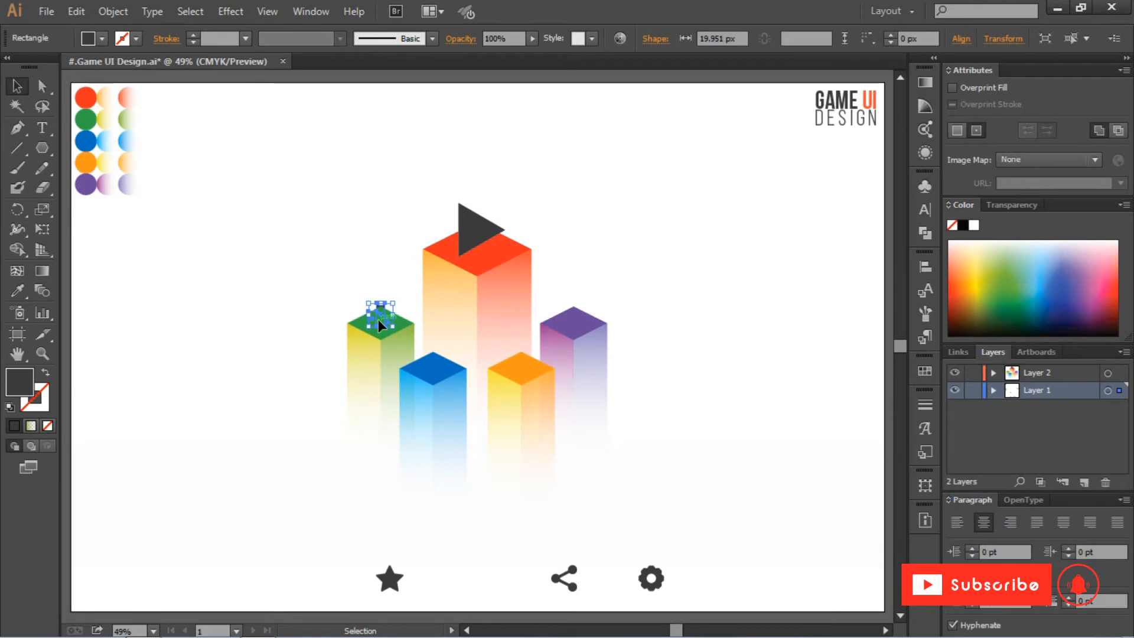
pyautogui.hotkey('ctrl', '[')
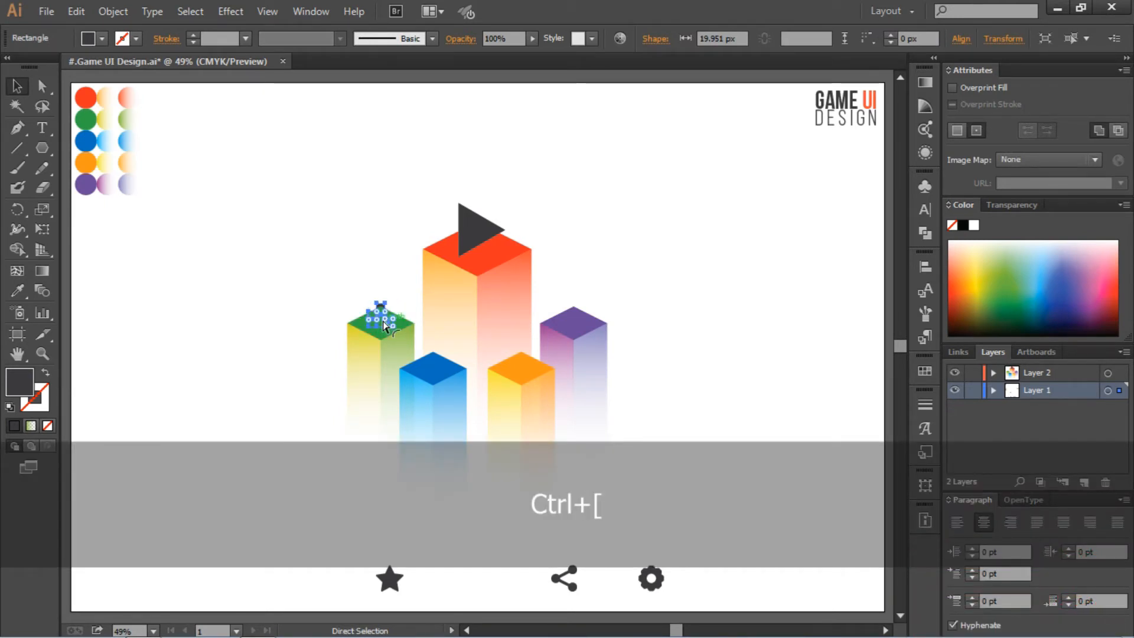
pyautogui.moveTo(1037, 390); pyautogui.dragTo(1042, 368)
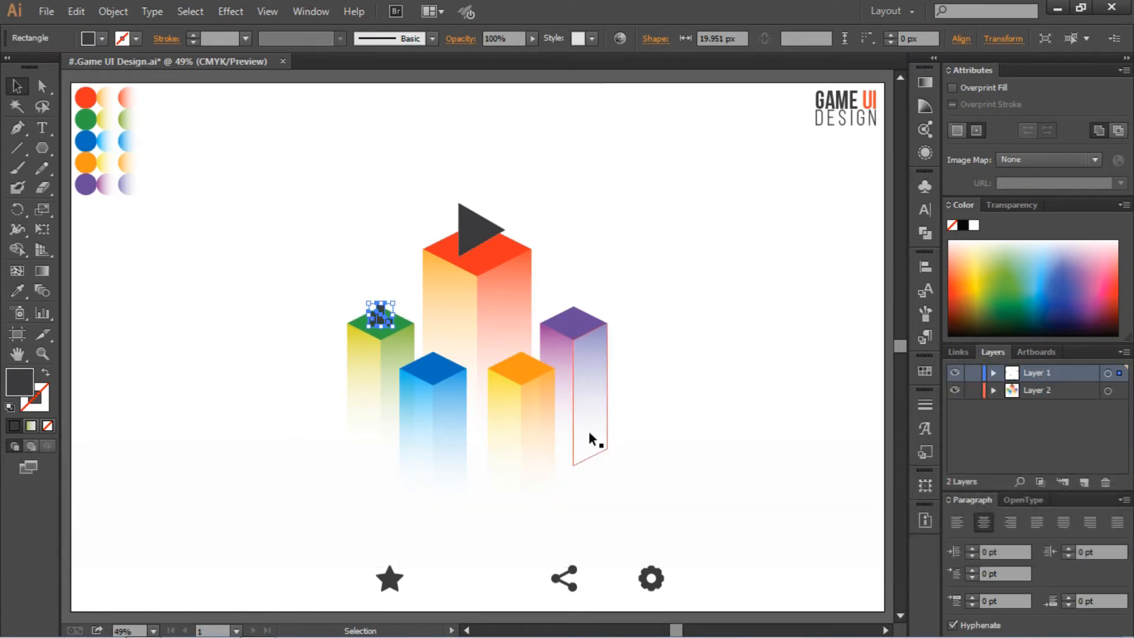
pyautogui.click(668, 428)
# Place the star icon on the blue box, the share icon on the orange box and the gear on the purple box.
pyautogui.moveTo(390, 579); pyautogui.dragTo(439, 376)
pyautogui.moveTo(565, 581); pyautogui.dragTo(514, 359)
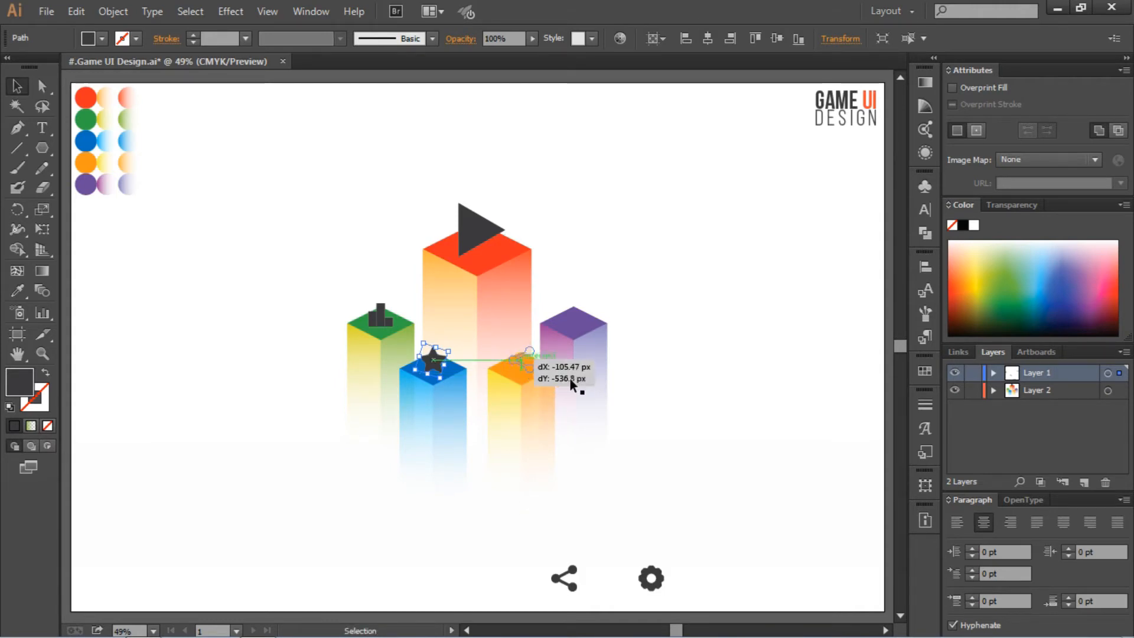
pyautogui.press('Left')
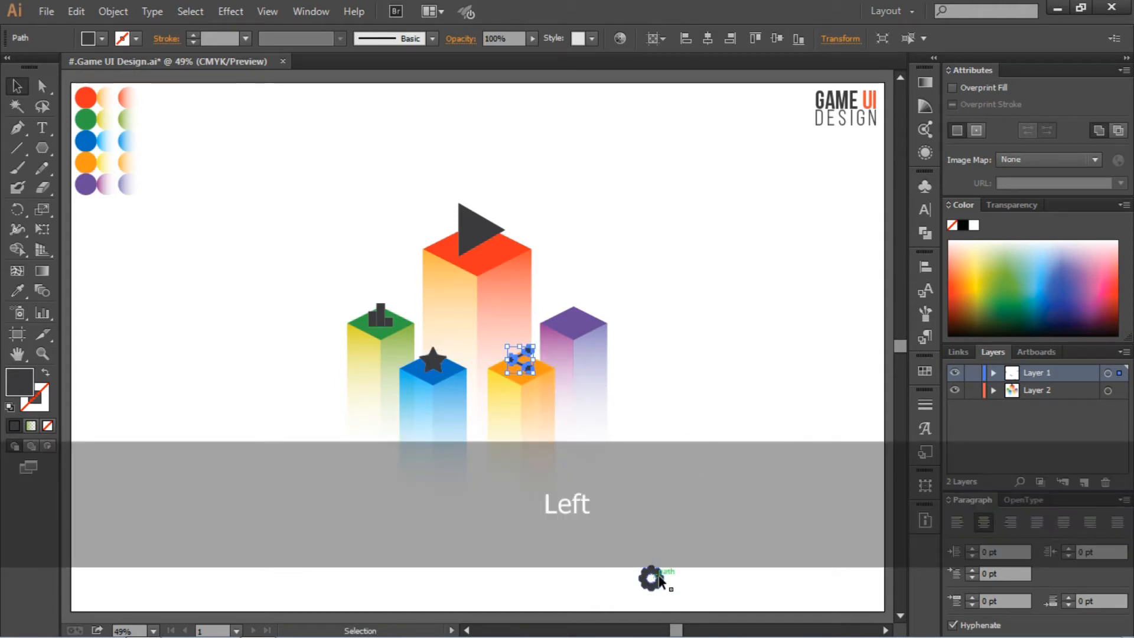
pyautogui.moveTo(660, 581); pyautogui.dragTo(584, 327)
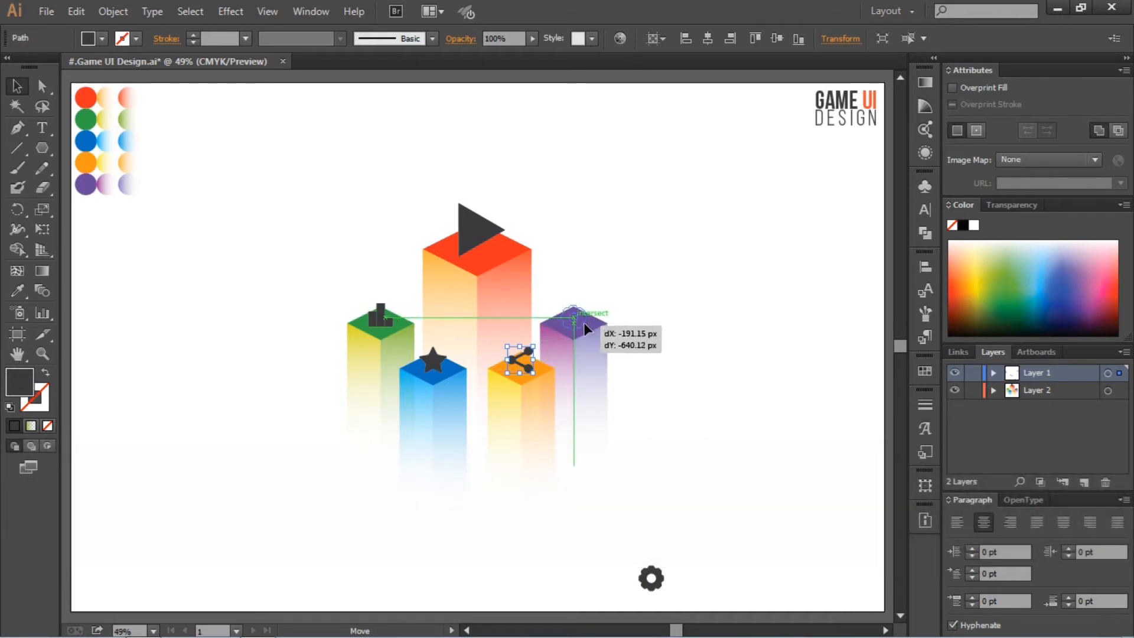
pyautogui.moveTo(661, 337); pyautogui.dragTo(660, 337)
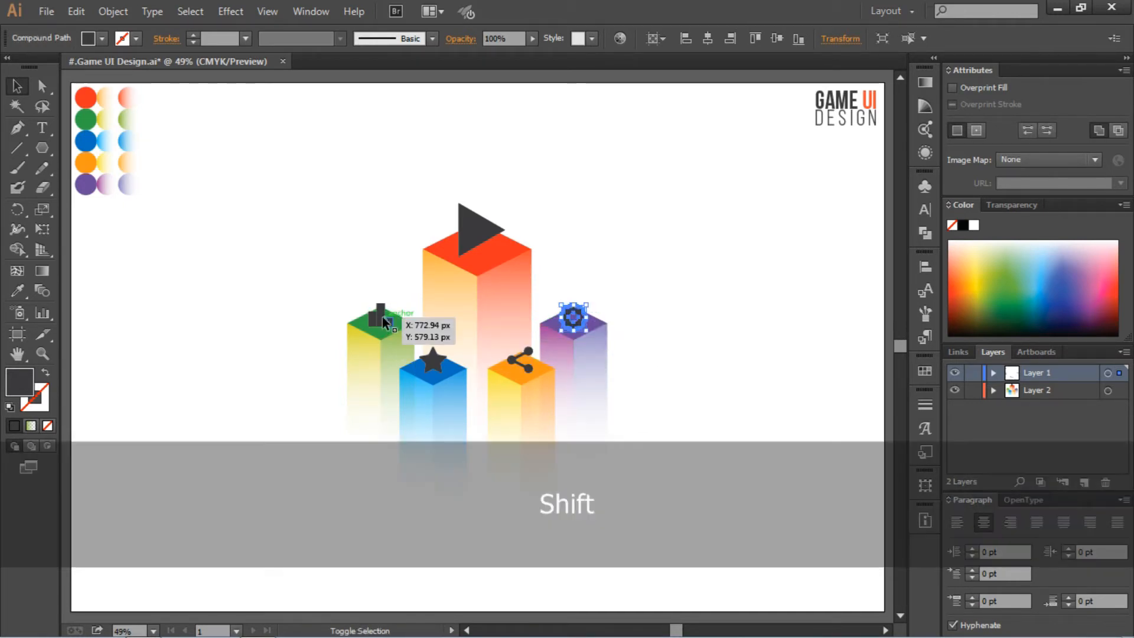
# Nudge the gear and bar chart icons up together slightly on their boxes.
pyautogui.keyDown('shift'); pyautogui.click(380, 317); pyautogui.keyUp('shift')
pyautogui.press('Up')
pyautogui.press('Up')
pyautogui.press('Up')
pyautogui.press('Up')
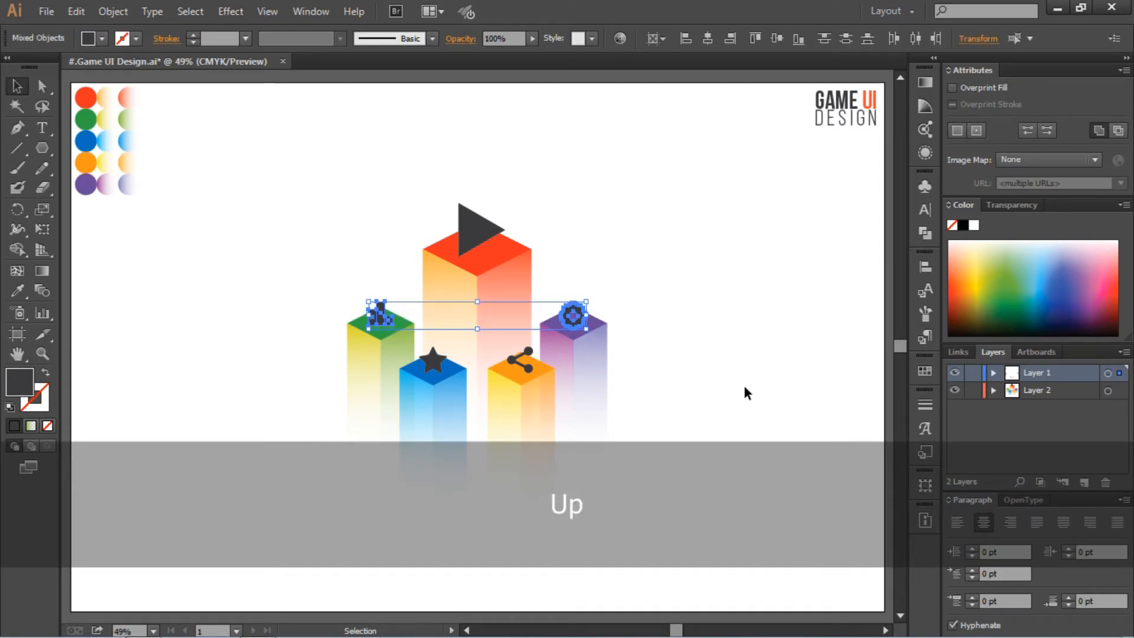
pyautogui.click(745, 393)
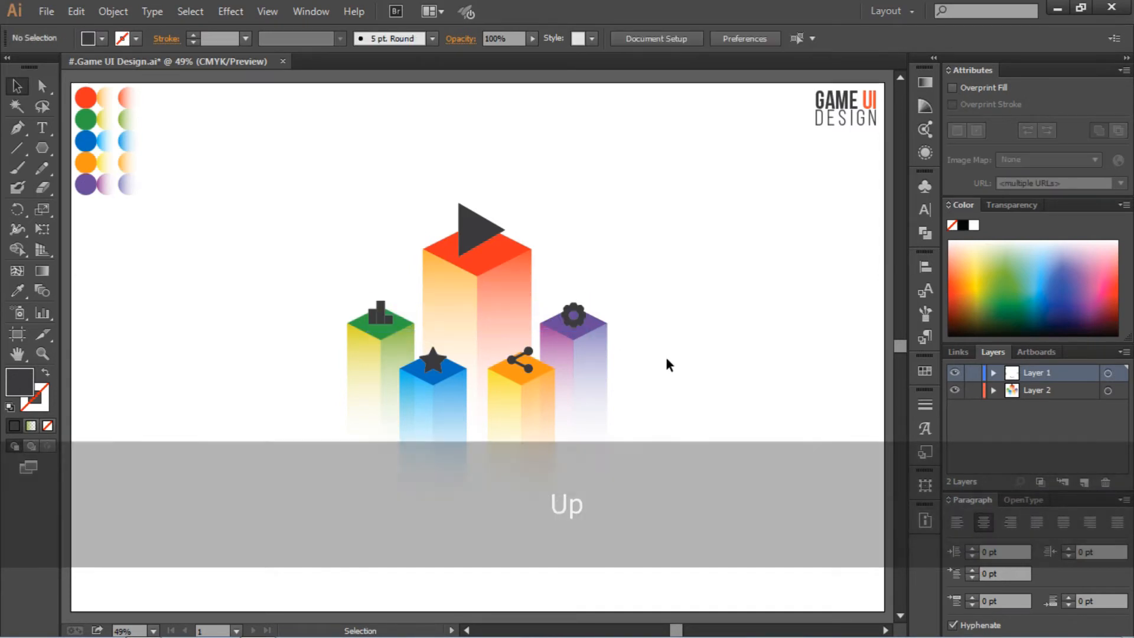
# Nudge the gear icon up a little more and enlarge it slightly from its centre.
pyautogui.click(576, 319)
pyautogui.press('Up')
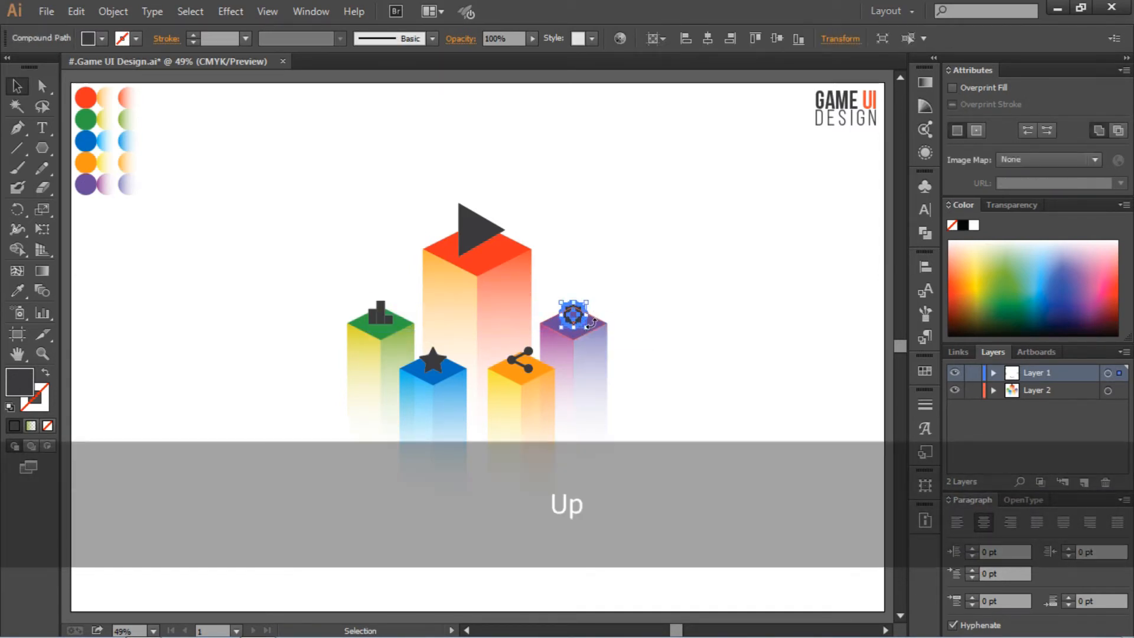
pyautogui.press('Up')
pyautogui.click(655, 302)
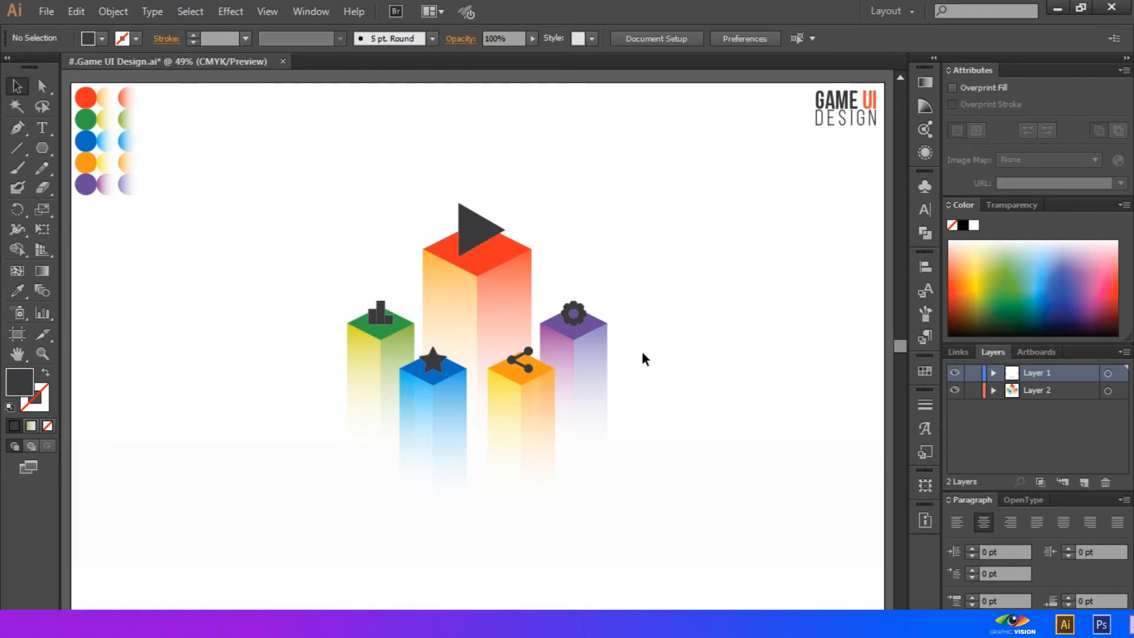
pyautogui.click(585, 314)
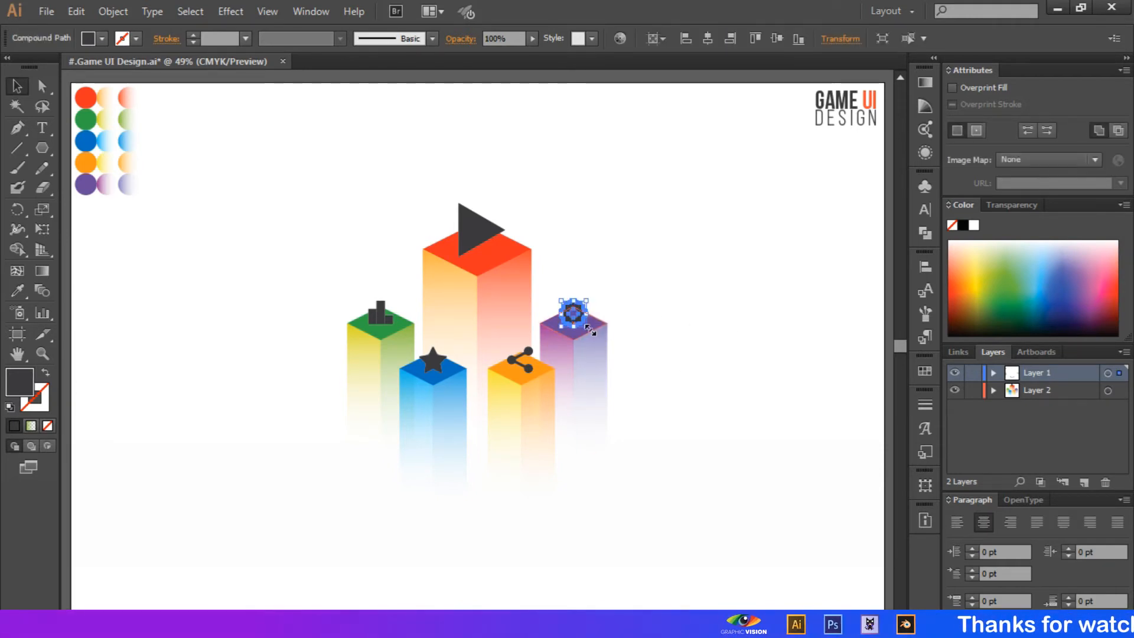
pyautogui.moveTo(589, 329); pyautogui.dragTo(593, 333)
pyautogui.click(712, 345)
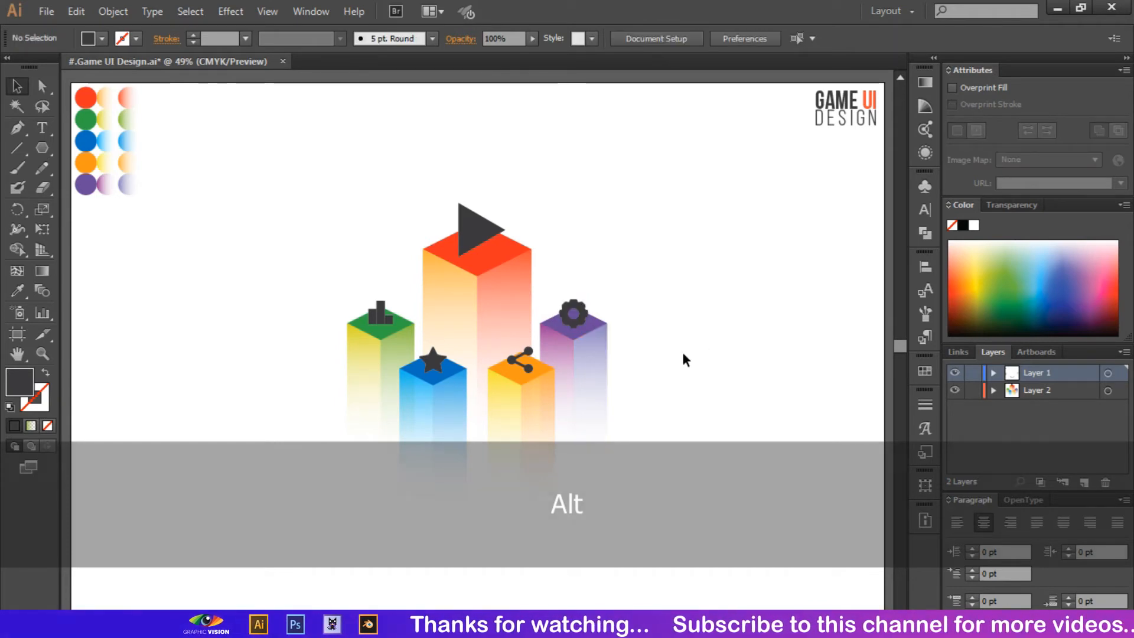
# Nudge the share and star icons down slightly on their boxes.
pyautogui.click(526, 362)
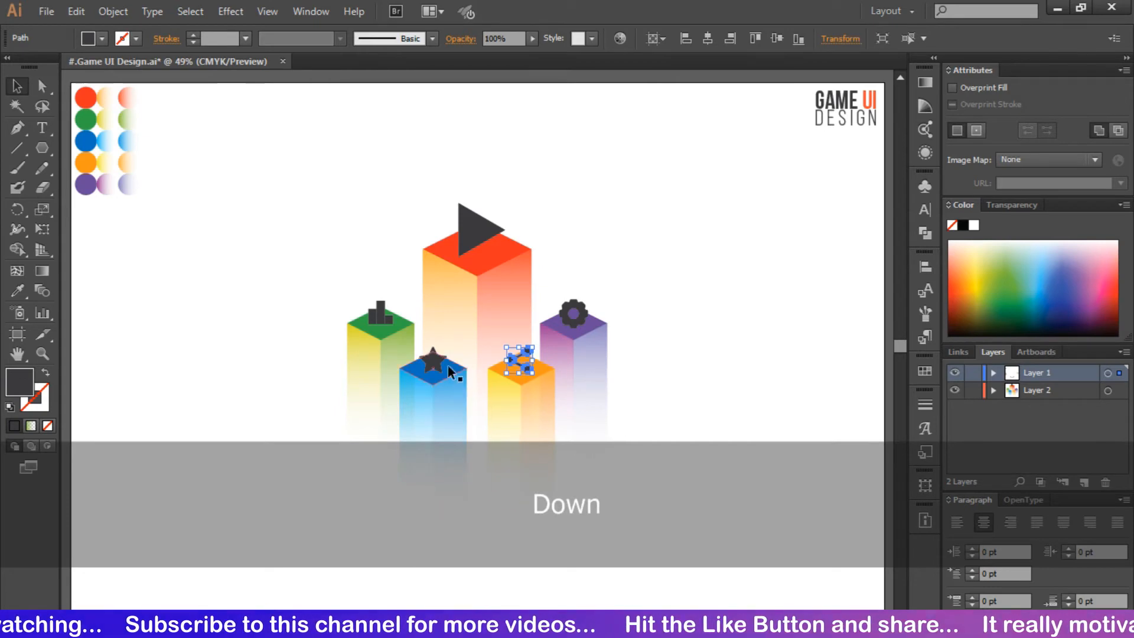
pyautogui.moveTo(439, 366); pyautogui.dragTo(440, 365)
pyautogui.click(740, 405)
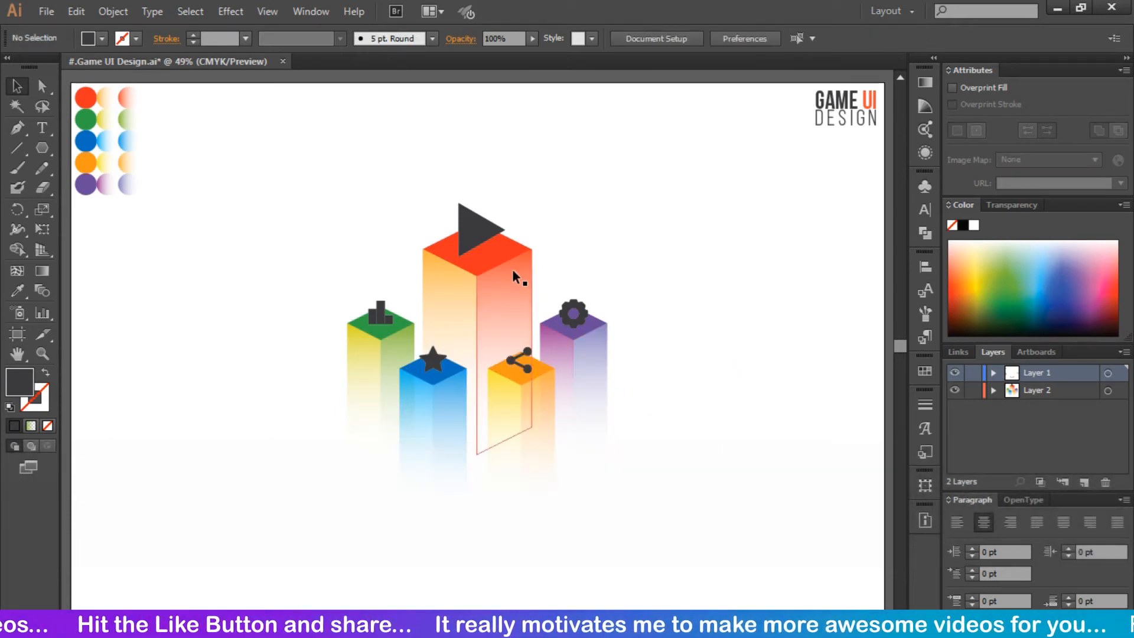
# Duplicate the large red box and place the copy in the empty area right of the arrangement.
pyautogui.moveTo(302, 186); pyautogui.dragTo(655, 458)
pyautogui.click(636, 296)
pyautogui.click(480, 285)
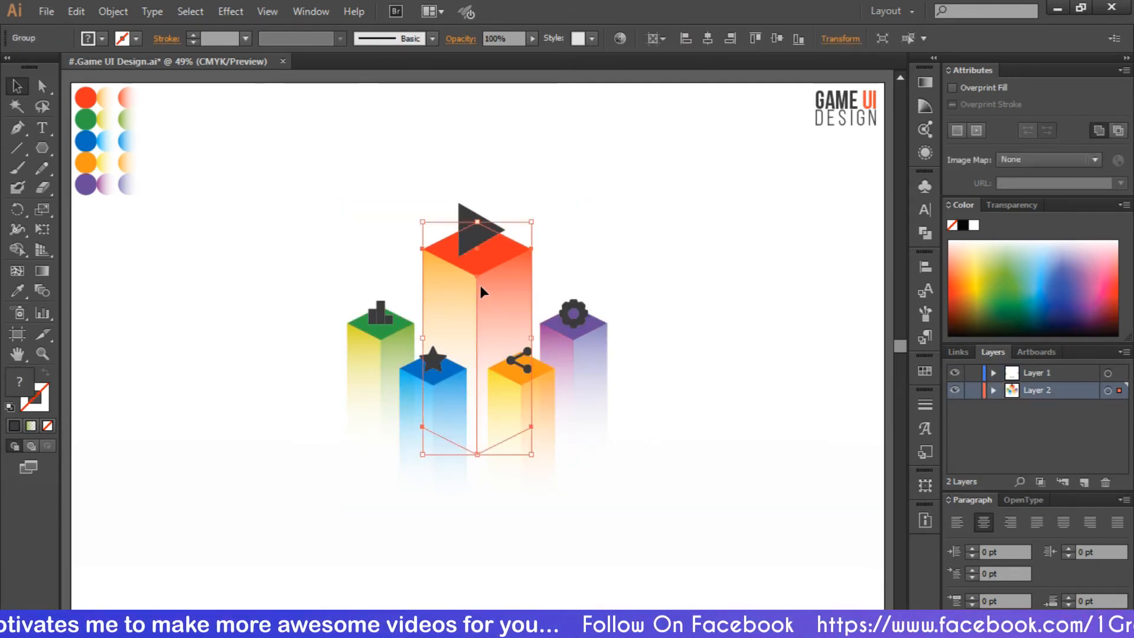
pyautogui.hotkey('ctrl', 'c')
pyautogui.hotkey('ctrl', 'v')
pyautogui.moveTo(485, 292); pyautogui.dragTo(736, 253)
# Group the five original boxes together with their icons, leaving out the red box copy.
pyautogui.moveTo(610, 182); pyautogui.dragTo(324, 449)
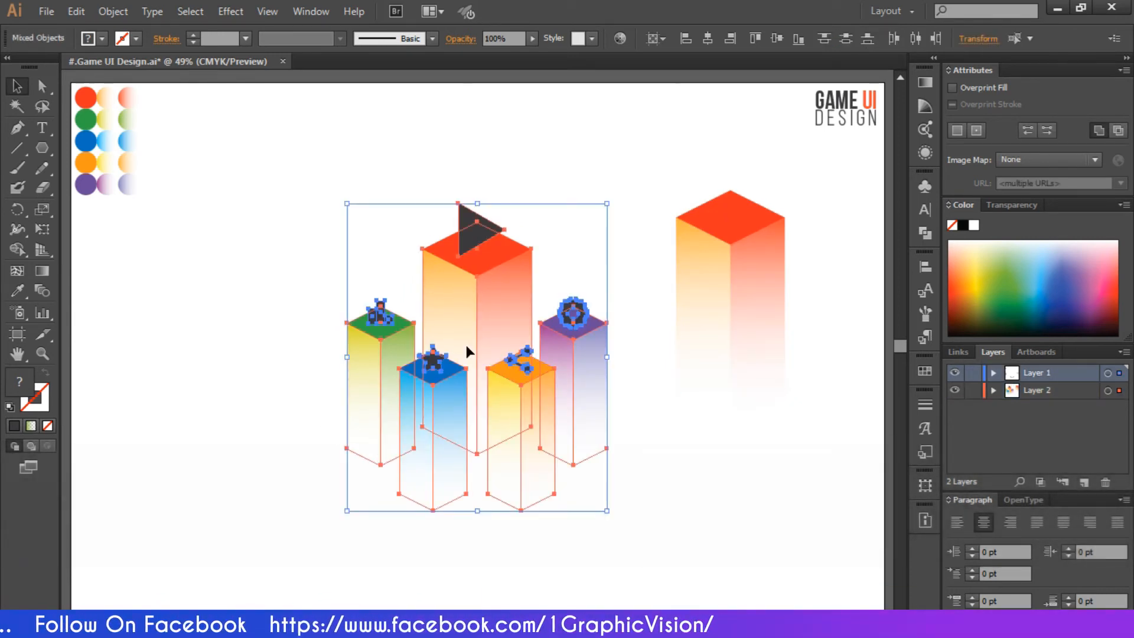
pyautogui.rightClick(466, 346)
pyautogui.click(512, 427)
pyautogui.click(791, 347)
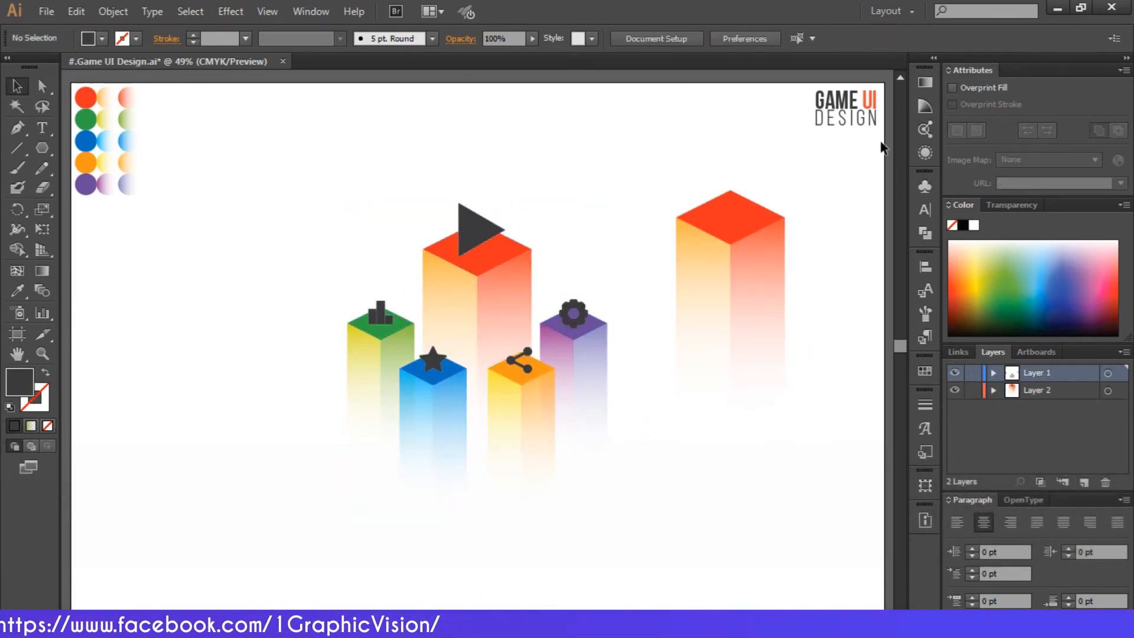
# Move the GAME UI DESIGN title above the box arrangement and enlarge it, centred over the red box.
pyautogui.click(871, 121)
pyautogui.keyDown('shift'); pyautogui.click(861, 101); pyautogui.keyUp('shift')
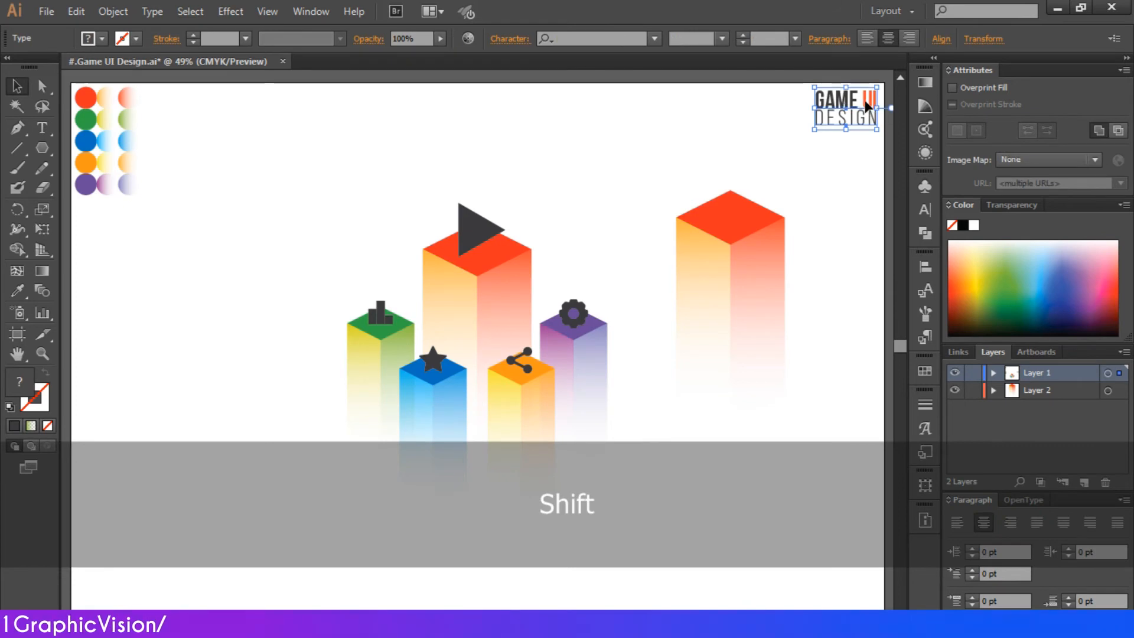
pyautogui.moveTo(861, 102); pyautogui.dragTo(575, 194)
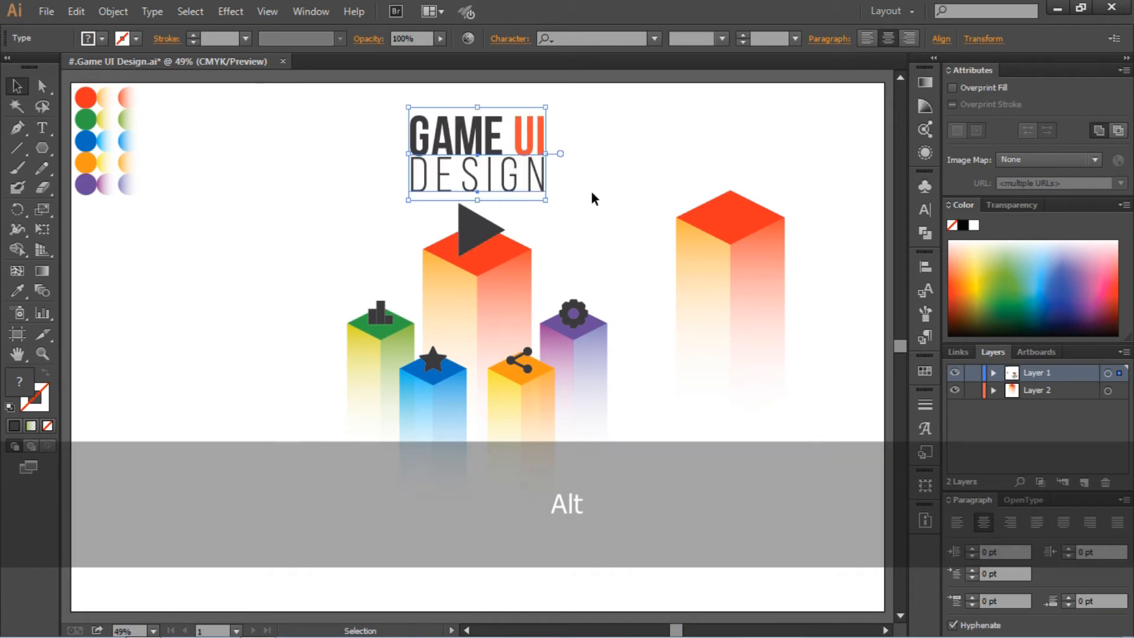
# Move the title and box group down together to balance them vertically on the artboard.
pyautogui.moveTo(622, 136); pyautogui.dragTo(375, 408)
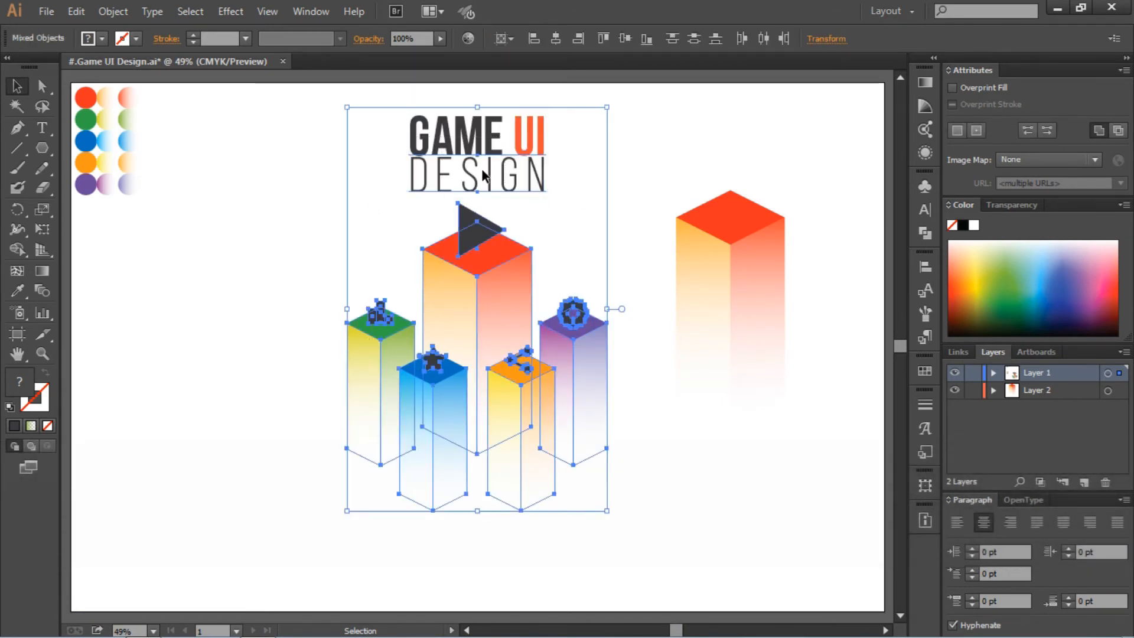
pyautogui.moveTo(483, 174); pyautogui.dragTo(488, 231)
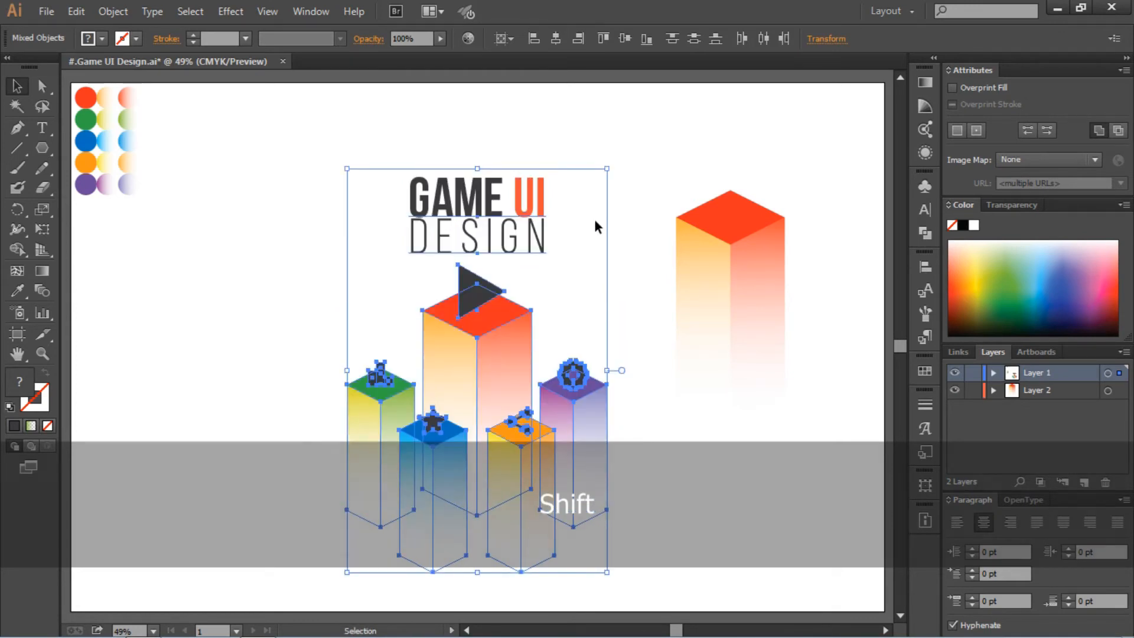
pyautogui.moveTo(521, 189); pyautogui.dragTo(521, 177)
pyautogui.click(682, 155)
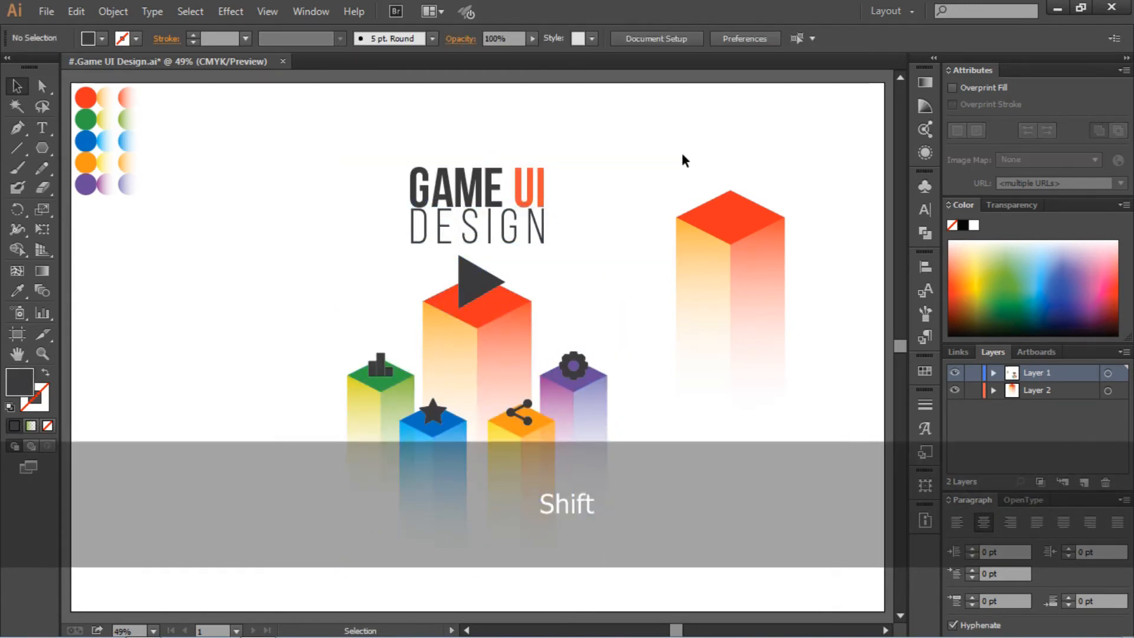
# Set the opacity of the red box copy to 20%.
pyautogui.click(754, 300)
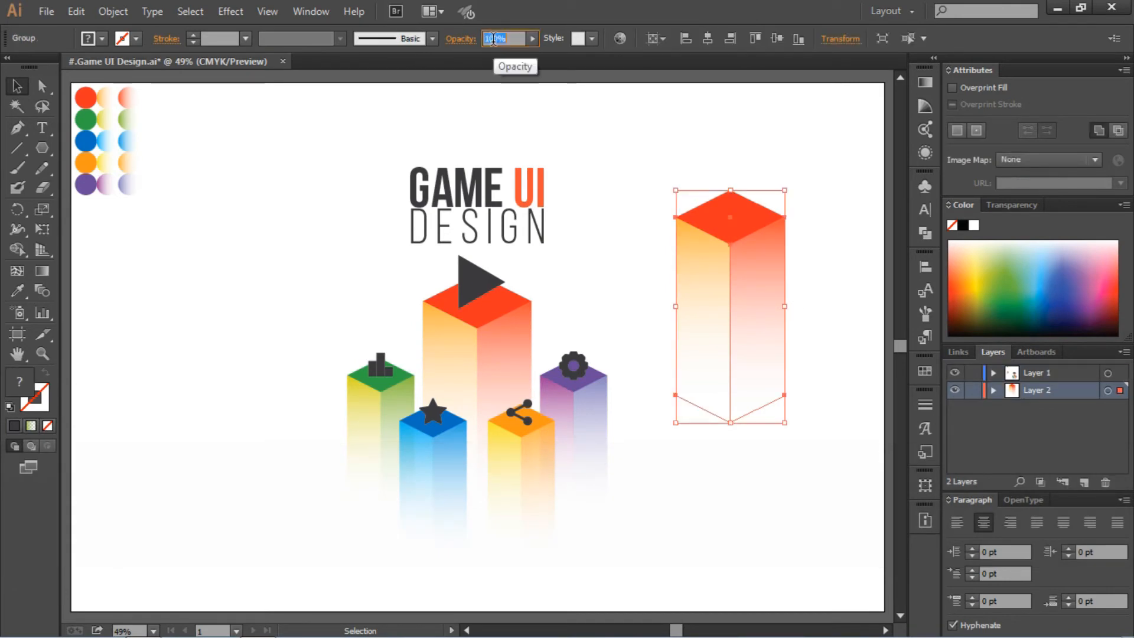
pyautogui.write('20')
pyautogui.click(661, 95)
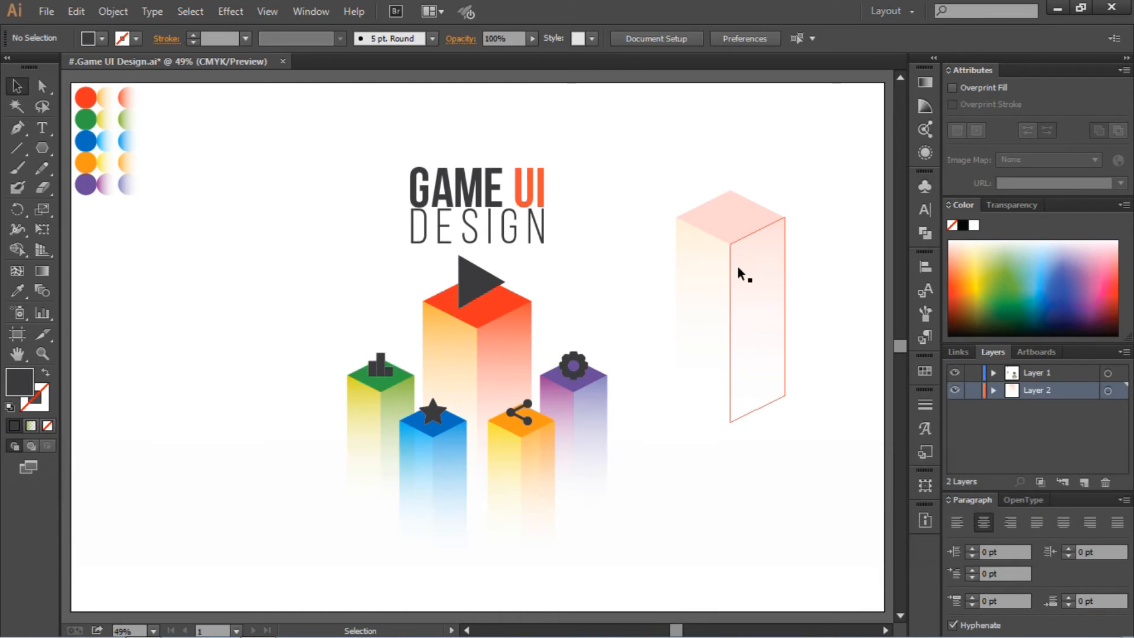
# Place copies of the faded box edge to edge as a staggered row of four from the artboard's left edge.
pyautogui.moveTo(736, 256); pyautogui.dragTo(235, 400)
pyautogui.keyDown('shift'); pyautogui.click(147, 397); pyautogui.keyUp('shift')
pyautogui.moveTo(147, 397); pyautogui.dragTo(370, 388)
pyautogui.press('Delete')
pyautogui.keyDown('shift'); pyautogui.click(153, 396); pyautogui.keyUp('shift')
pyautogui.hotkey('ctrl', '1')
pyautogui.press('Left')
pyautogui.press('Left')
pyautogui.press('Left')
pyautogui.press('Left')
pyautogui.click(313, 284)
pyautogui.hotkey('ctrl', '0')
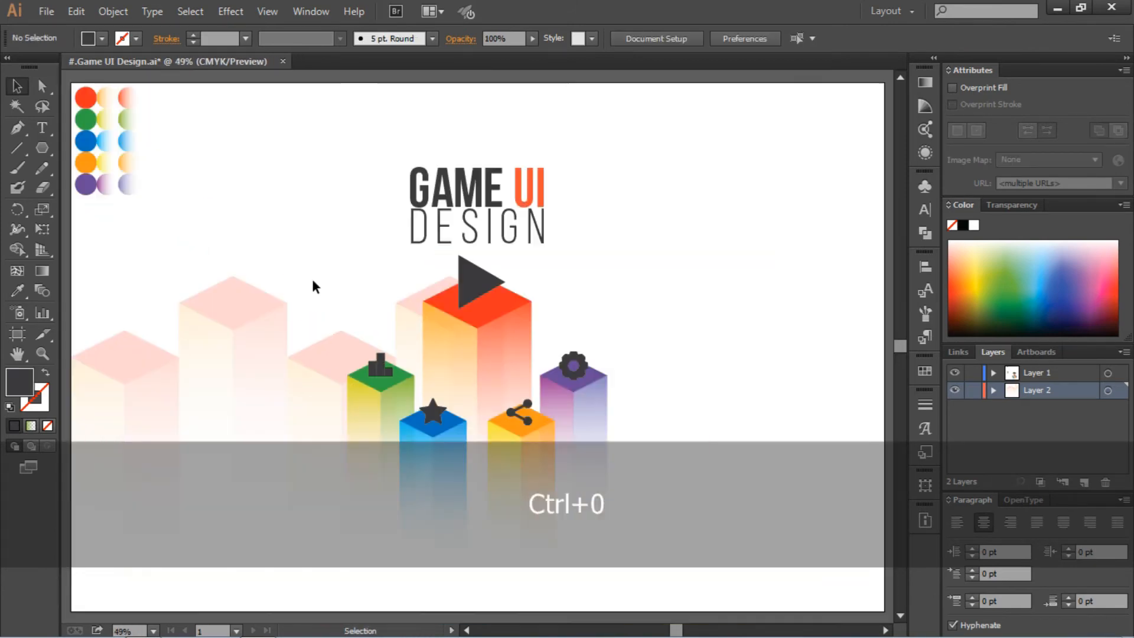
# Group the four faded boxes and duplicate the group beside them to continue the row to the right.
pyautogui.click(339, 361)
pyautogui.keyDown('shift'); pyautogui.click(413, 349); pyautogui.keyUp('shift')
pyautogui.keyDown('shift'); pyautogui.click(248, 378); pyautogui.keyUp('shift')
pyautogui.keyDown('shift'); pyautogui.click(139, 402); pyautogui.keyUp('shift')
pyautogui.hotkey('ctrl', 'g')
pyautogui.moveTo(234, 388); pyautogui.dragTo(668, 392)
pyautogui.click(668, 392)
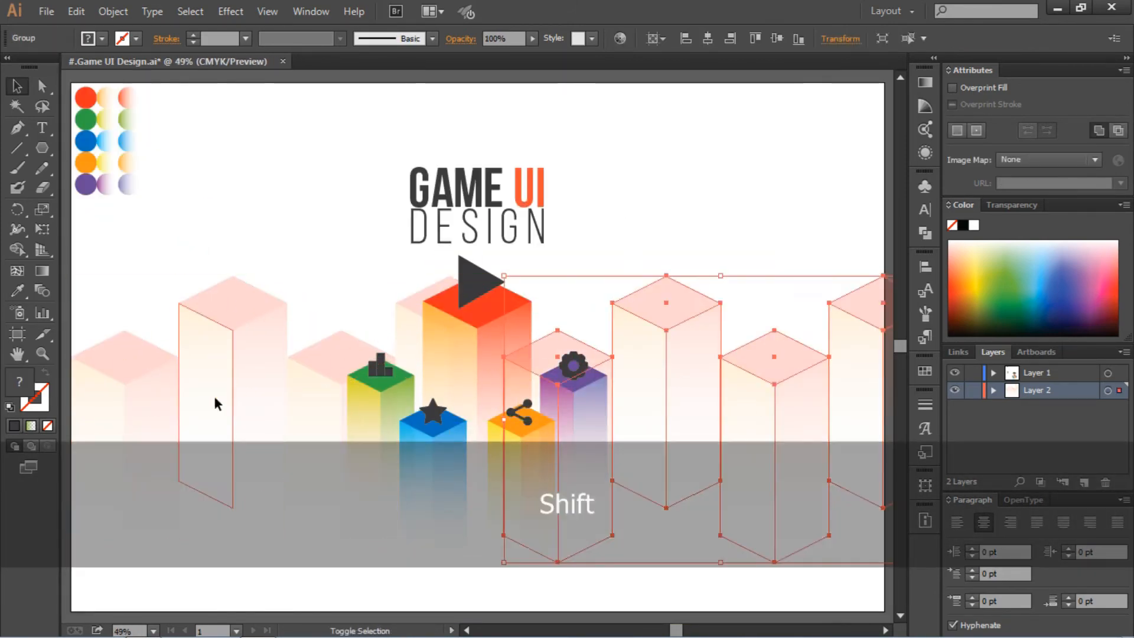
# Group the two sets of faded boxes into one row and scale it to fit the artboard's width.
pyautogui.moveTo(218, 402); pyautogui.dragTo(218, 232)
pyautogui.click(719, 484)
pyautogui.click(666, 248)
pyautogui.keyDown('shift'); pyautogui.click(310, 263); pyautogui.keyUp('shift')
pyautogui.rightClick(311, 263)
pyautogui.click(342, 335)
pyautogui.hscroll(3, 820, 395)
pyautogui.moveTo(821, 393); pyautogui.dragTo(765, 398)
pyautogui.hscroll(-4, 626, 390)
pyautogui.hotkey('ctrl', '0')
pyautogui.moveTo(713, 283); pyautogui.dragTo(640, 392)
# Duplicate the faded box row to make four rows covering the artboard, and group them as a background pattern.
pyautogui.click(663, 201)
pyautogui.keyDown('shift'); pyautogui.click(708, 393); pyautogui.keyUp('shift')
pyautogui.moveTo(729, 243); pyautogui.dragTo(736, 421)
pyautogui.click(725, 318)
pyautogui.click(725, 373)
pyautogui.keyDown('shift'); pyautogui.click(636, 547); pyautogui.keyUp('shift')
pyautogui.moveTo(636, 546); pyautogui.dragTo(754, 252)
pyautogui.keyDown('shift'); pyautogui.click(691, 413); pyautogui.keyUp('shift')
pyautogui.keyDown('shift'); pyautogui.click(630, 550); pyautogui.keyUp('shift')
pyautogui.rightClick(630, 554)
pyautogui.click(673, 463)
pyautogui.keyDown('shift'); pyautogui.click(745, 207); pyautogui.keyUp('shift')
pyautogui.press('Down')
# Try locking the background pattern in Layer 2 and toggle its visibility to check the artwork without it.
pyautogui.click(993, 390)
pyautogui.click(1010, 407)
pyautogui.click(972, 400)
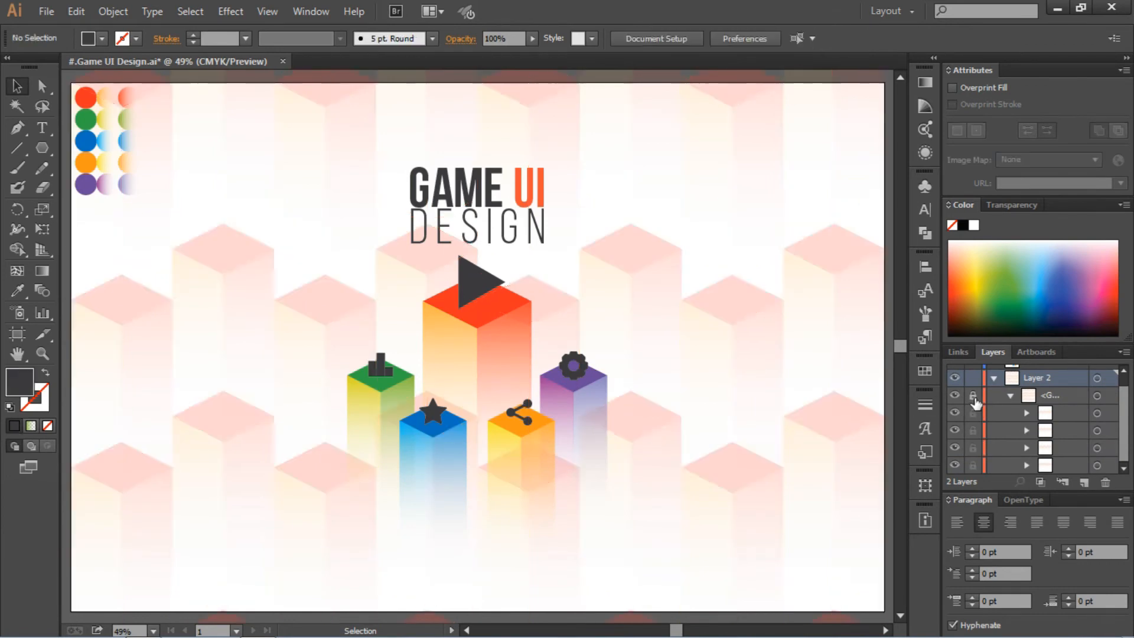
pyautogui.click(955, 400)
pyautogui.click(955, 400)
pyautogui.click(955, 399)
pyautogui.scroll(1, 1035, 391)
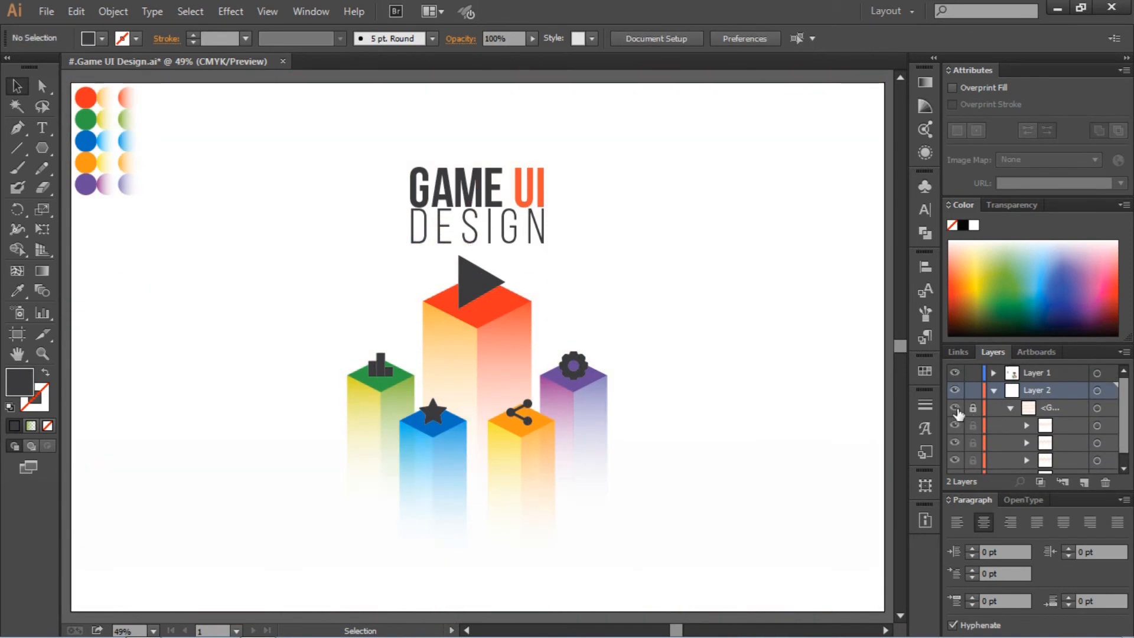
pyautogui.click(955, 407)
pyautogui.click(973, 391)
pyautogui.click(972, 390)
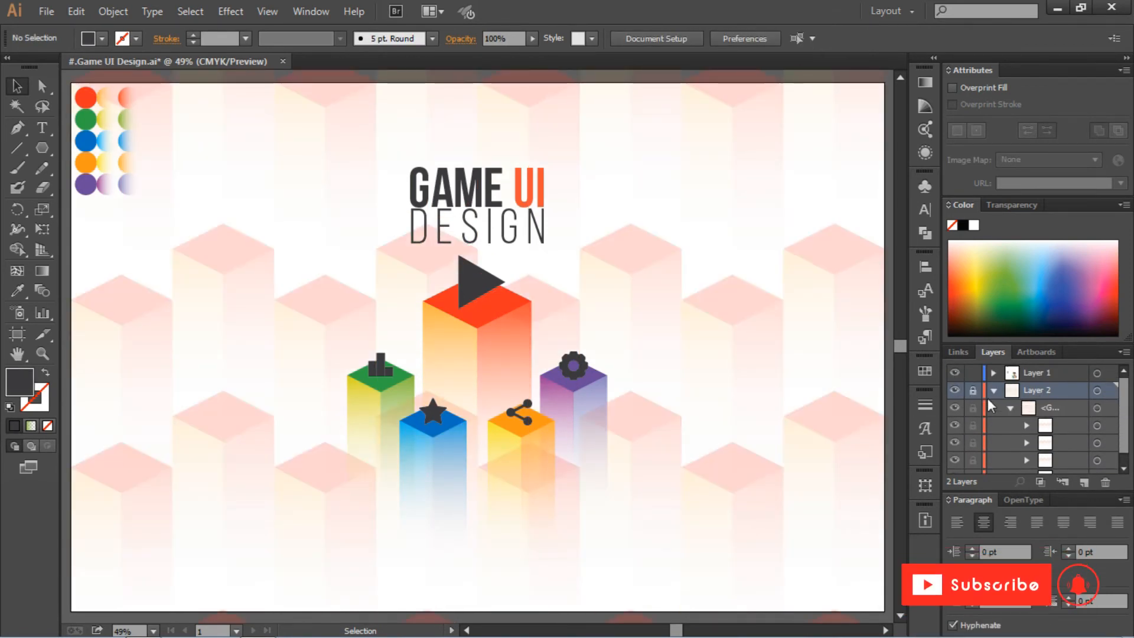
pyautogui.click(973, 391)
# Ungroup the background pattern and move its top row down closer to the row below.
pyautogui.rightClick(731, 317)
pyautogui.click(772, 413)
pyautogui.scroll(3, 744, 283)
pyautogui.click(731, 148)
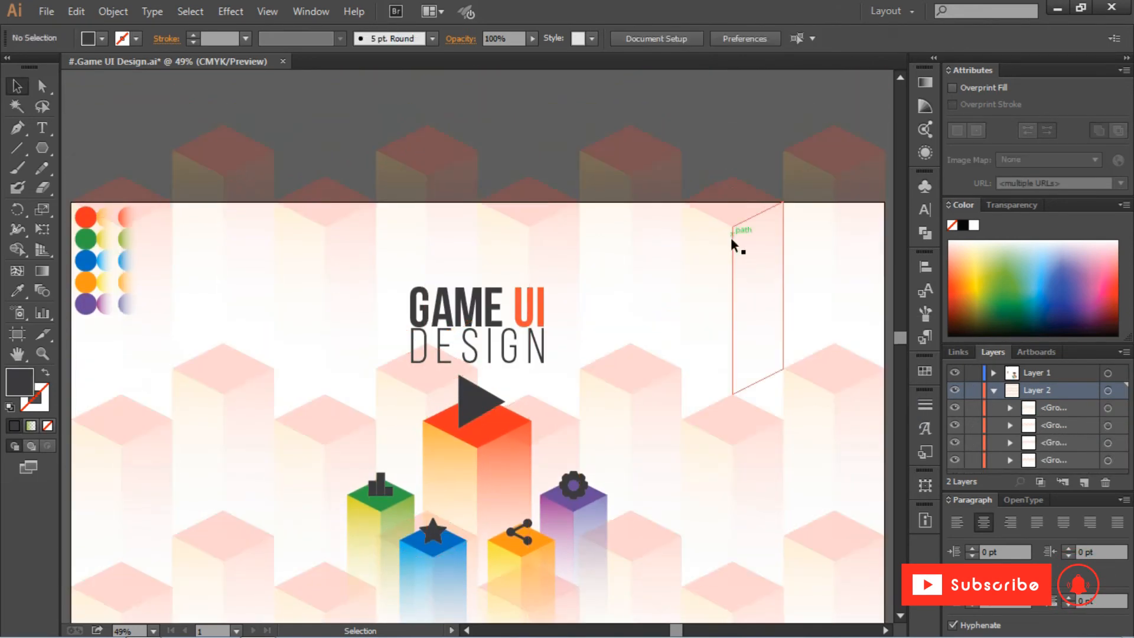
pyautogui.moveTo(731, 241); pyautogui.dragTo(731, 298)
pyautogui.scroll(-4, 731, 299)
pyautogui.keyDown('shift'); pyautogui.click(731, 266); pyautogui.keyUp('shift')
pyautogui.scroll(-3, 653, 593)
pyautogui.click(750, 449)
pyautogui.click(600, 278)
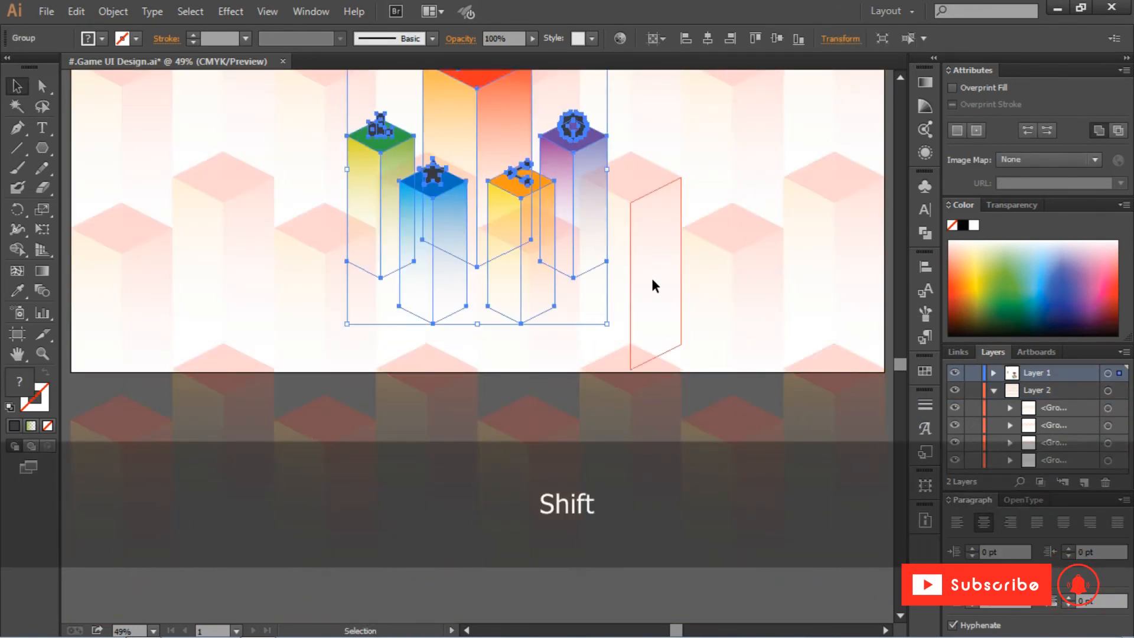
# Move the bottom row of faded boxes up until it meets the row above.
pyautogui.moveTo(641, 418); pyautogui.dragTo(641, 371)
pyautogui.press('Up')
pyautogui.press('Up')
pyautogui.press('Up')
pyautogui.press('Up')
pyautogui.press('Up')
pyautogui.press('Up')
pyautogui.press('Up')
pyautogui.press('Up')
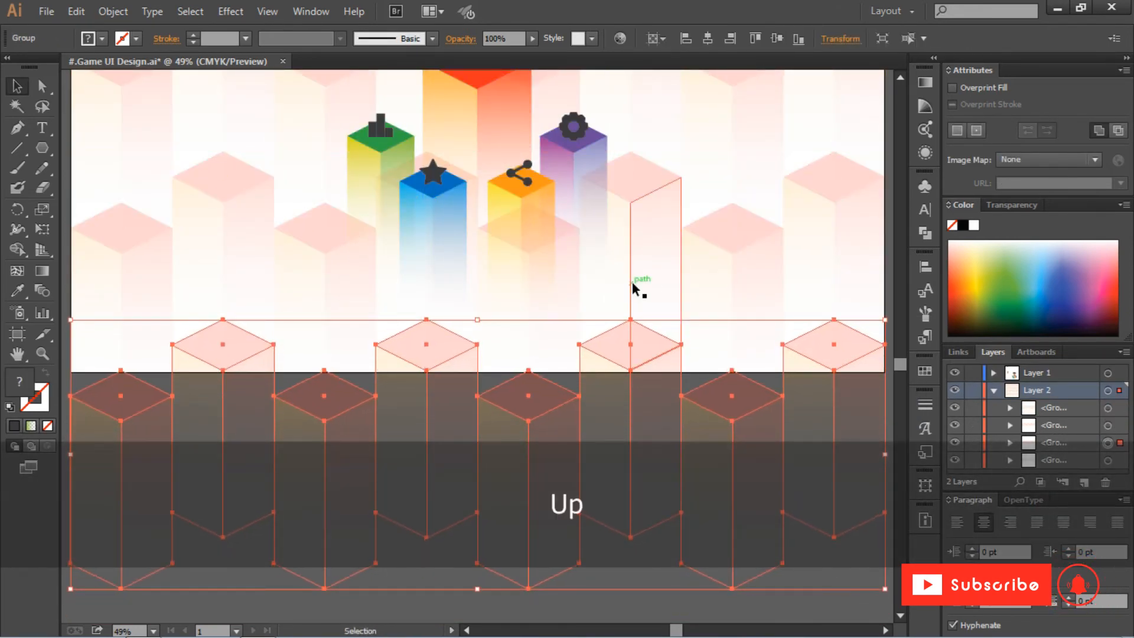
# Group the four background rows again and shift the pattern up to cover the whole artboard.
pyautogui.keyDown('shift'); pyautogui.click(632, 293); pyautogui.keyUp('shift')
pyautogui.scroll(3, 680, 224)
pyautogui.keyDown('shift'); pyautogui.click(697, 189); pyautogui.keyUp('shift')
pyautogui.keyDown('shift'); pyautogui.click(721, 140); pyautogui.keyUp('shift')
pyautogui.hotkey('ctrl', 'g')
pyautogui.scroll(2, 746, 290)
pyautogui.moveTo(746, 286); pyautogui.dragTo(747, 239)
pyautogui.hotkey('ctrl', '0')
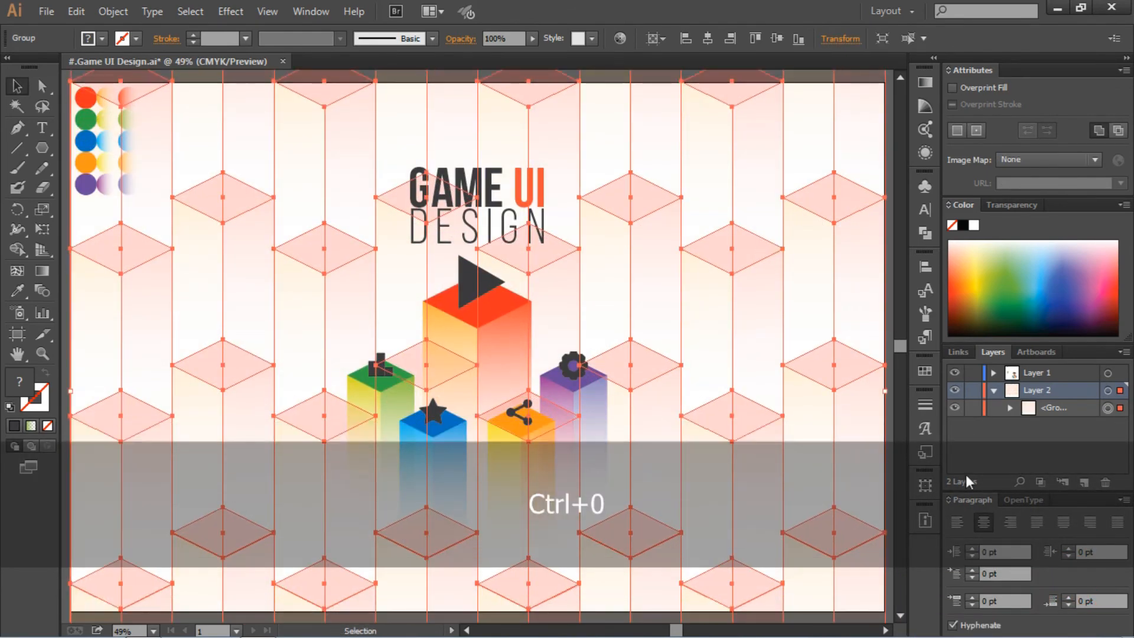
# Lock Layer 2 and draw a rectangle about 960 × 1297 px on Layer 1 over the title and boxes.
pyautogui.click(973, 391)
pyautogui.moveTo(45, 143); pyautogui.dragTo(118, 147)
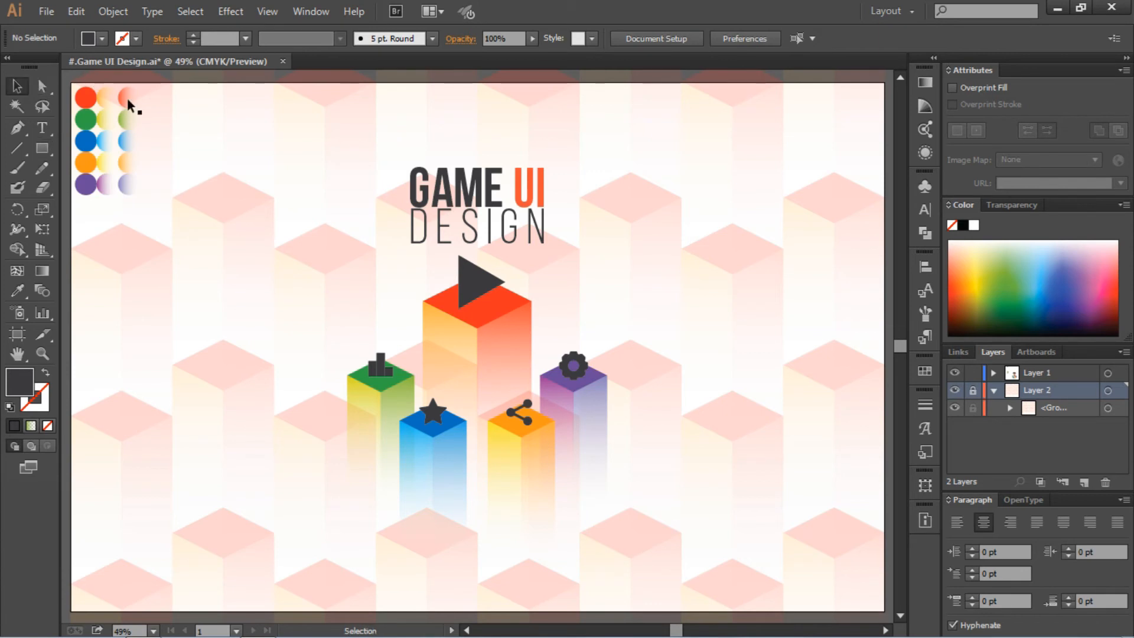
pyautogui.click(1067, 372)
pyautogui.press('m')
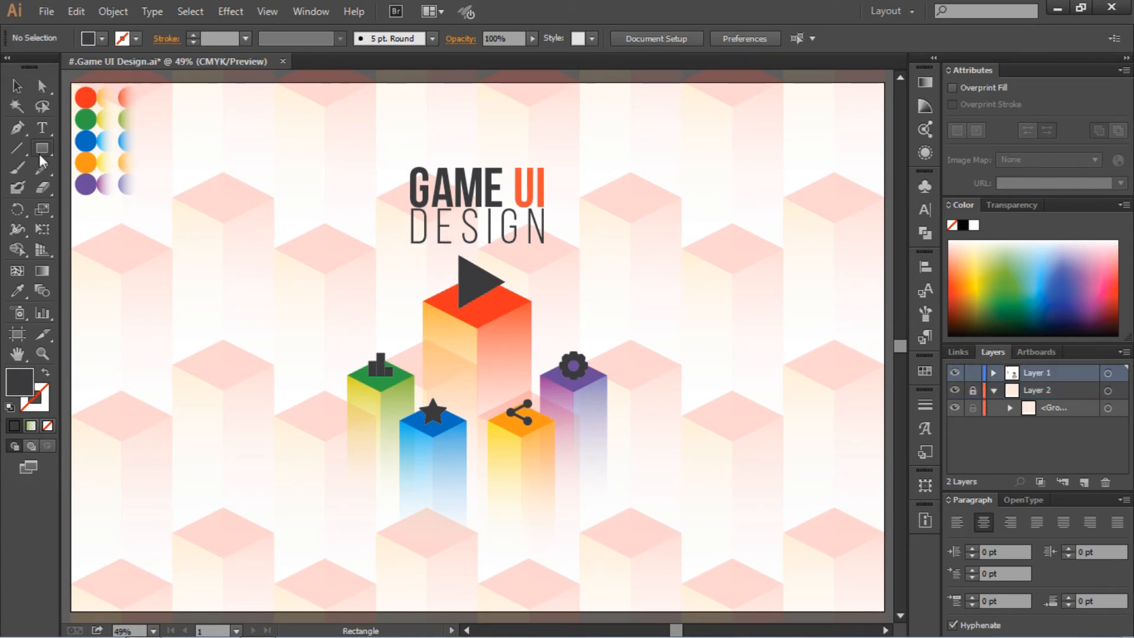
pyautogui.moveTo(324, 82); pyautogui.dragTo(715, 609)
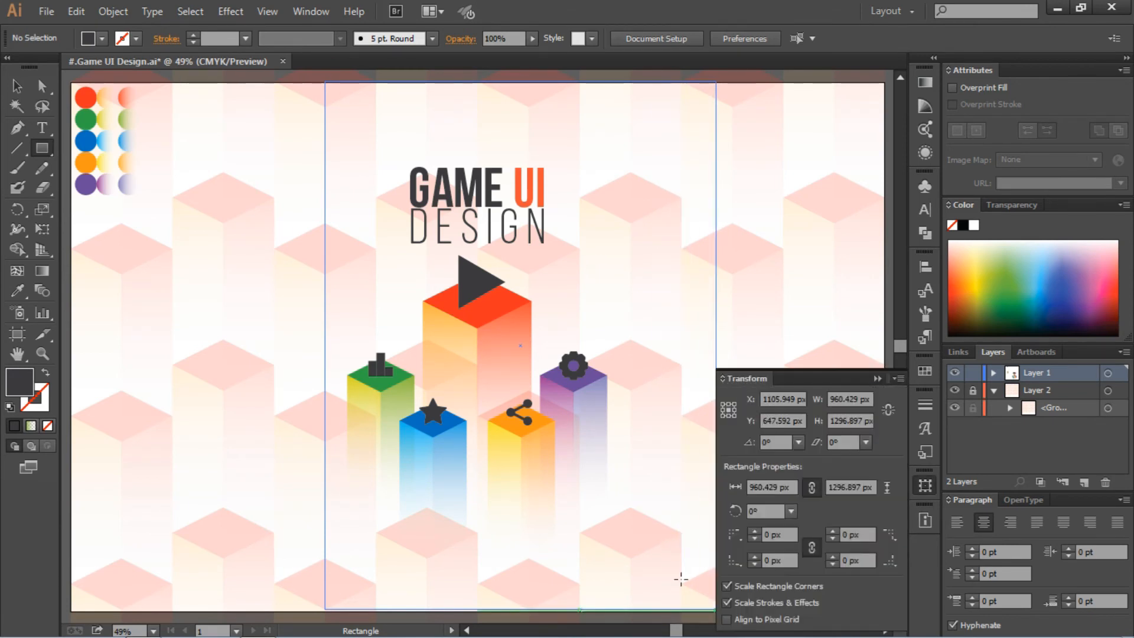
pyautogui.click(878, 380)
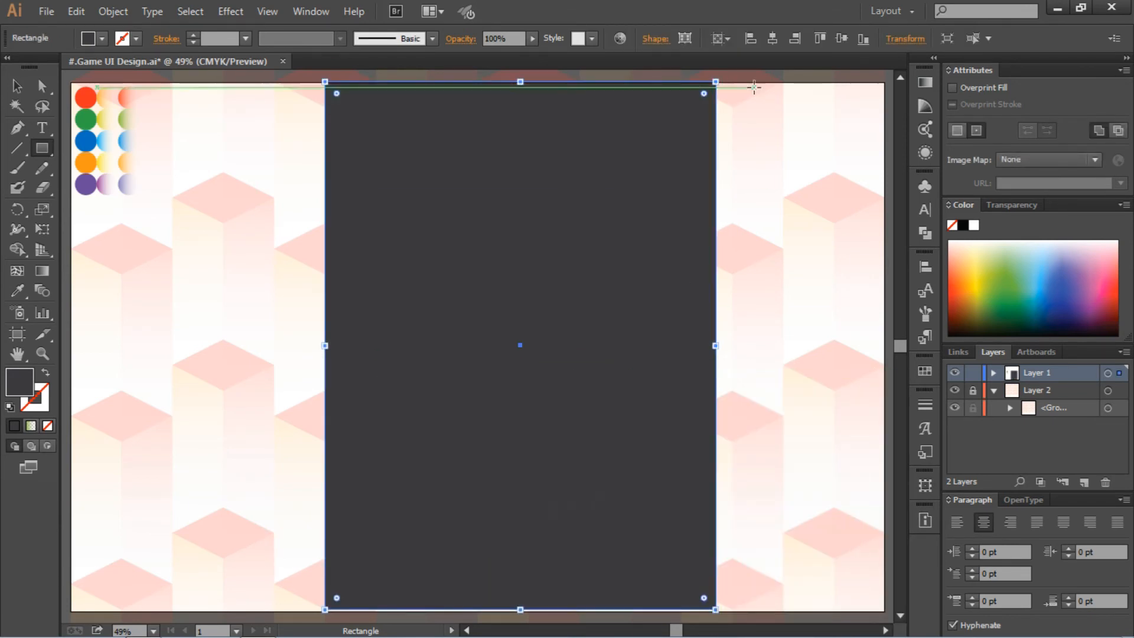
# Centre the dark rectangle on the artboard and keep it selected.
pyautogui.click(769, 41)
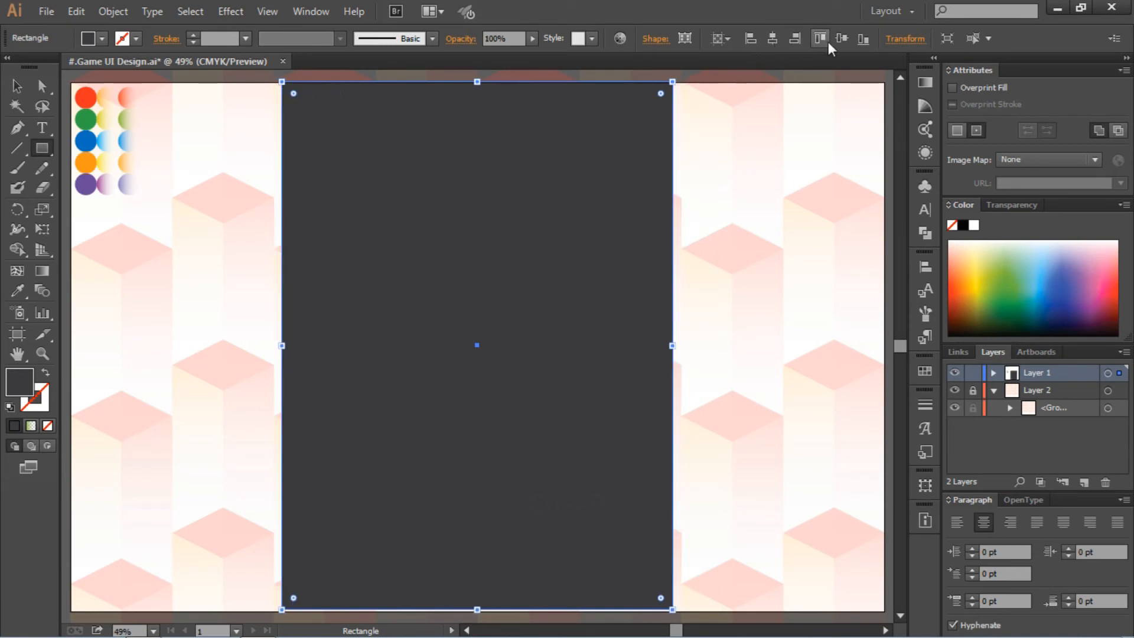
pyautogui.click(16, 86)
pyautogui.click(742, 300)
pyautogui.click(560, 305)
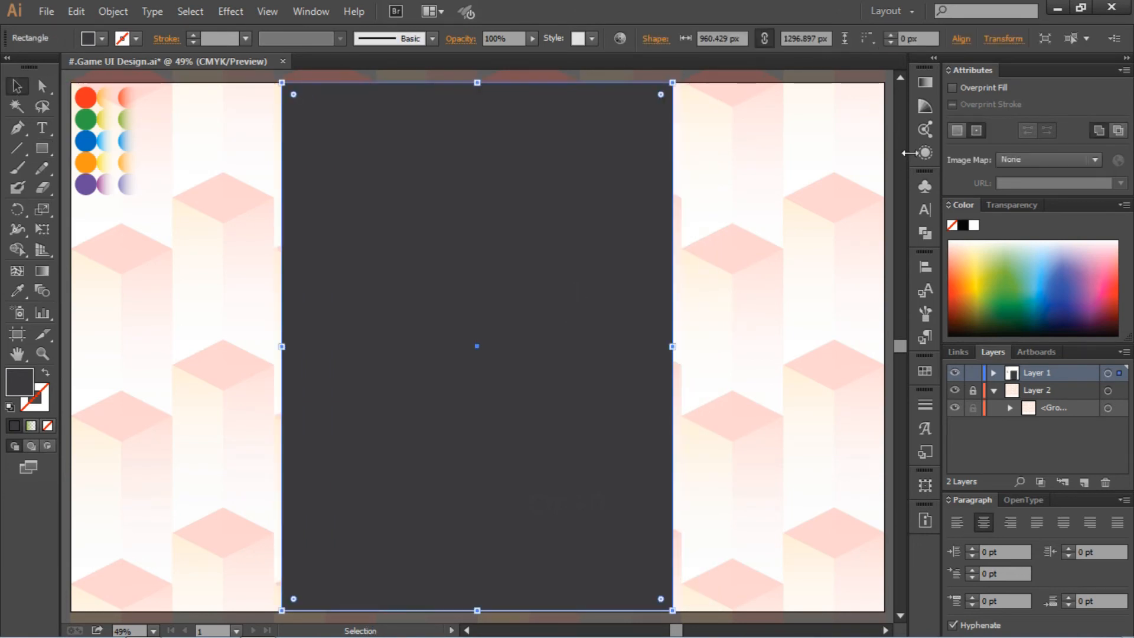
# Fill the rectangle with the linear fading gradient and set both of its colour stops to white.
pyautogui.click(925, 84)
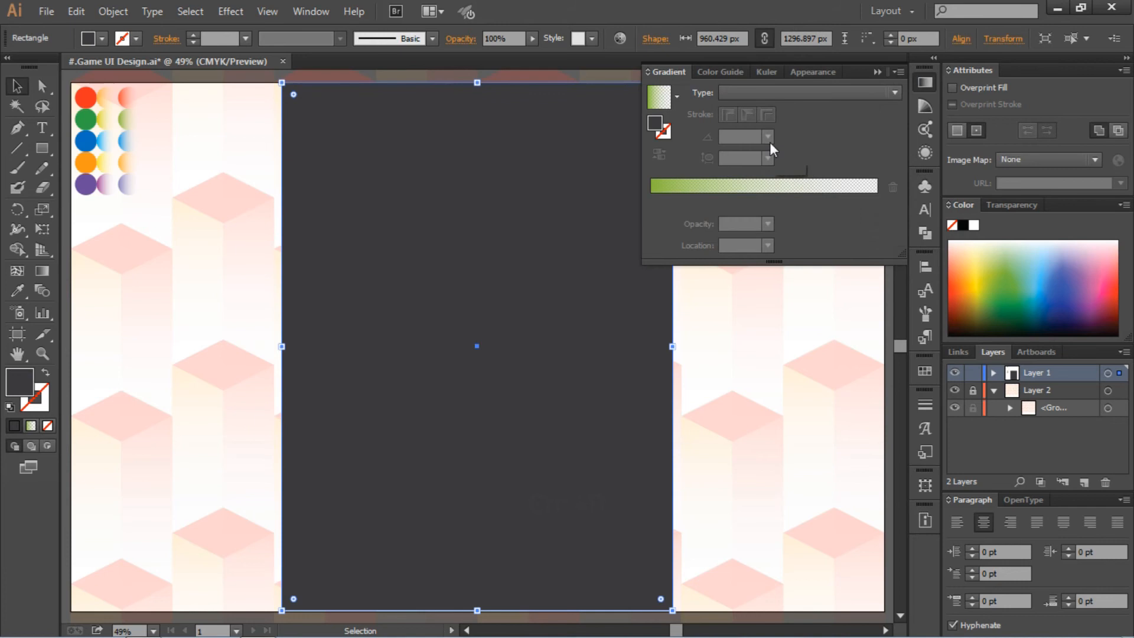
pyautogui.click(659, 97)
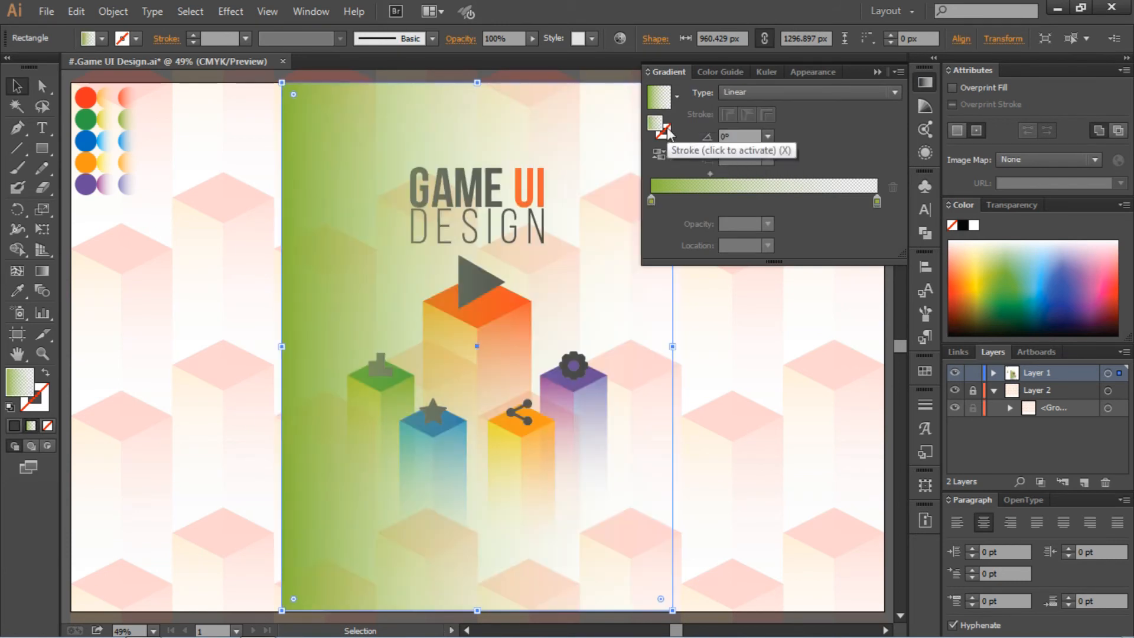
pyautogui.doubleClick(651, 202)
pyautogui.click(672, 288)
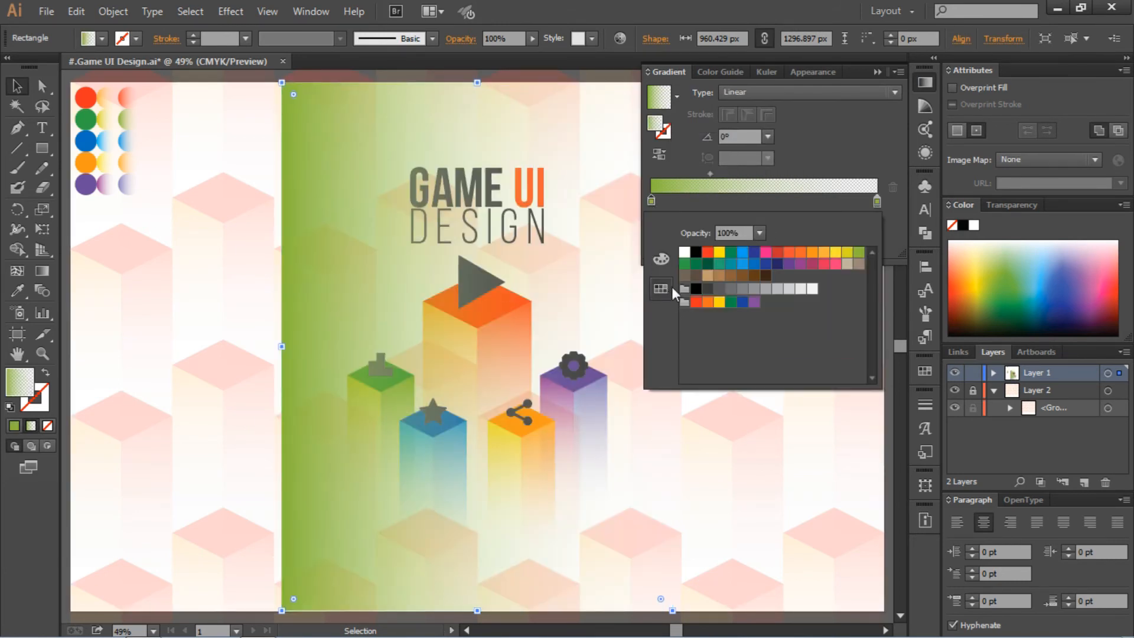
pyautogui.doubleClick(878, 200)
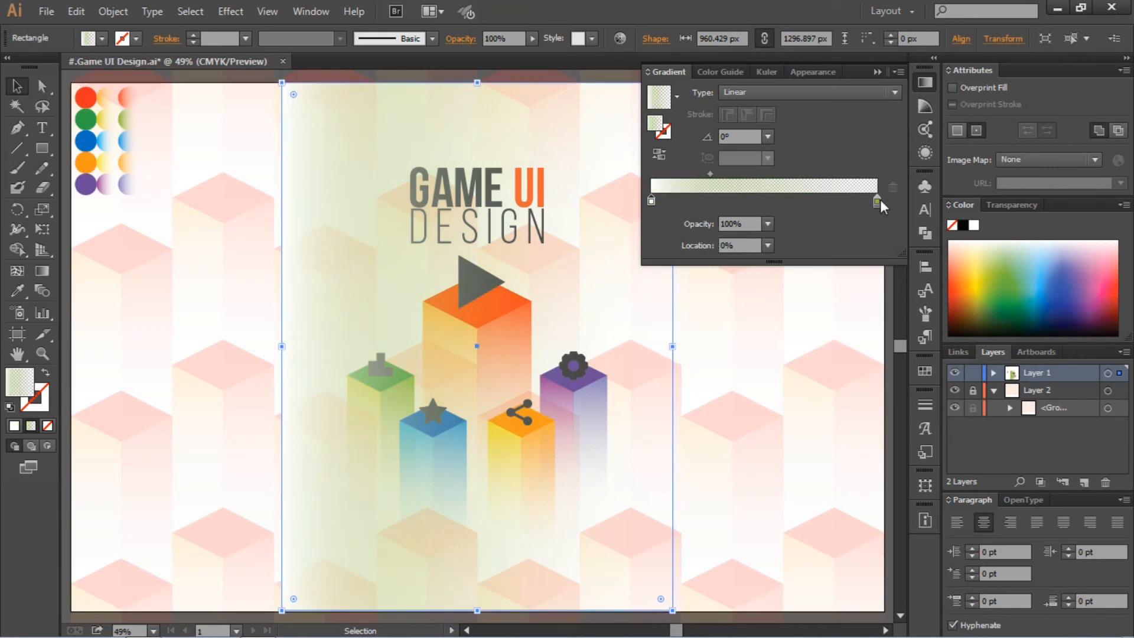
pyautogui.click(684, 253)
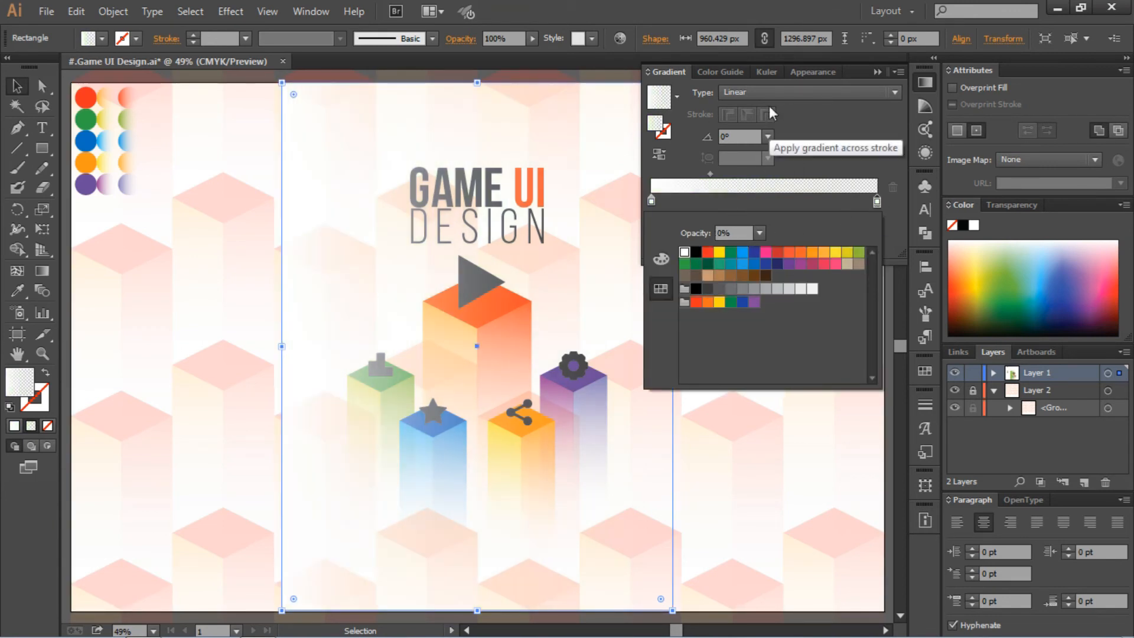
# Change the rectangle's gradient type to Radial and move the gradient midpoint to 66.12%.
pyautogui.click(766, 102)
pyautogui.click(767, 130)
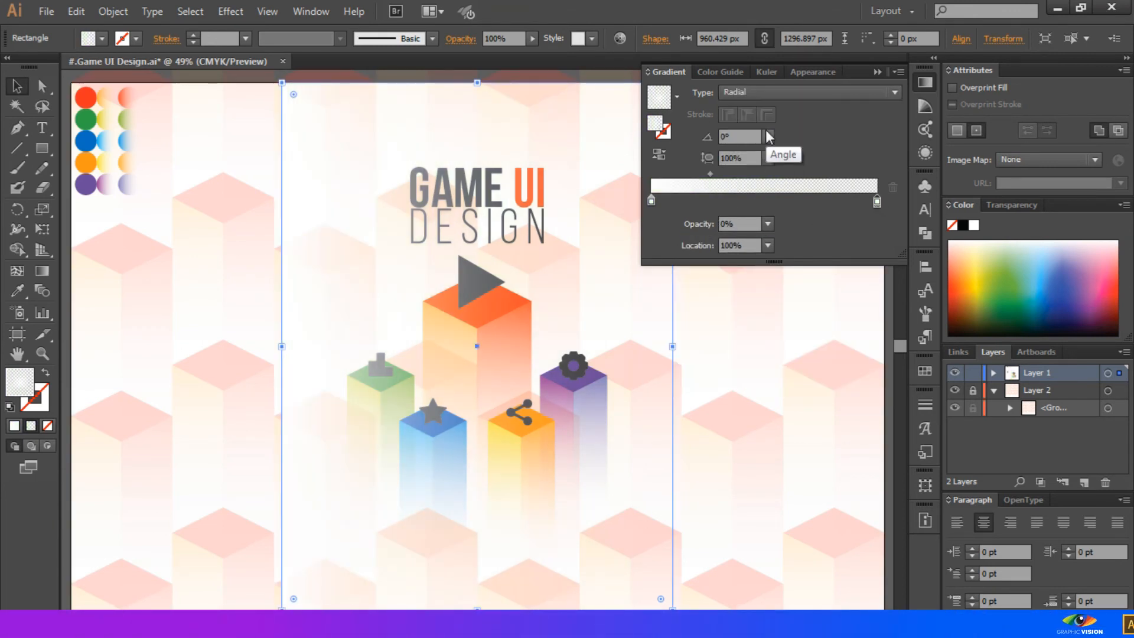
pyautogui.click(712, 174)
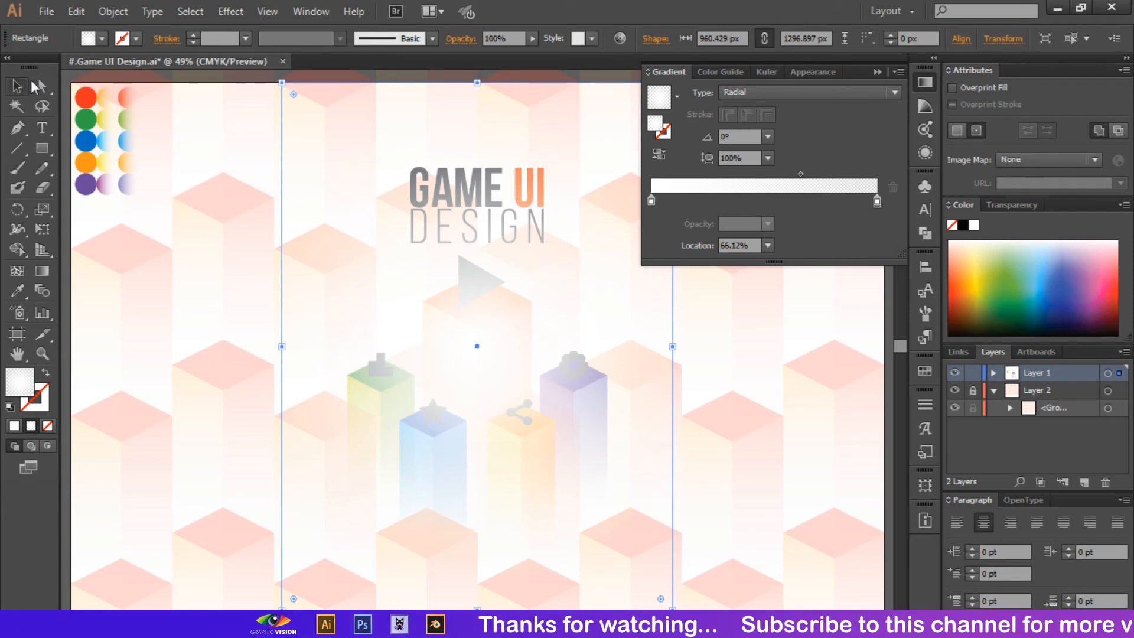
pyautogui.click(877, 71)
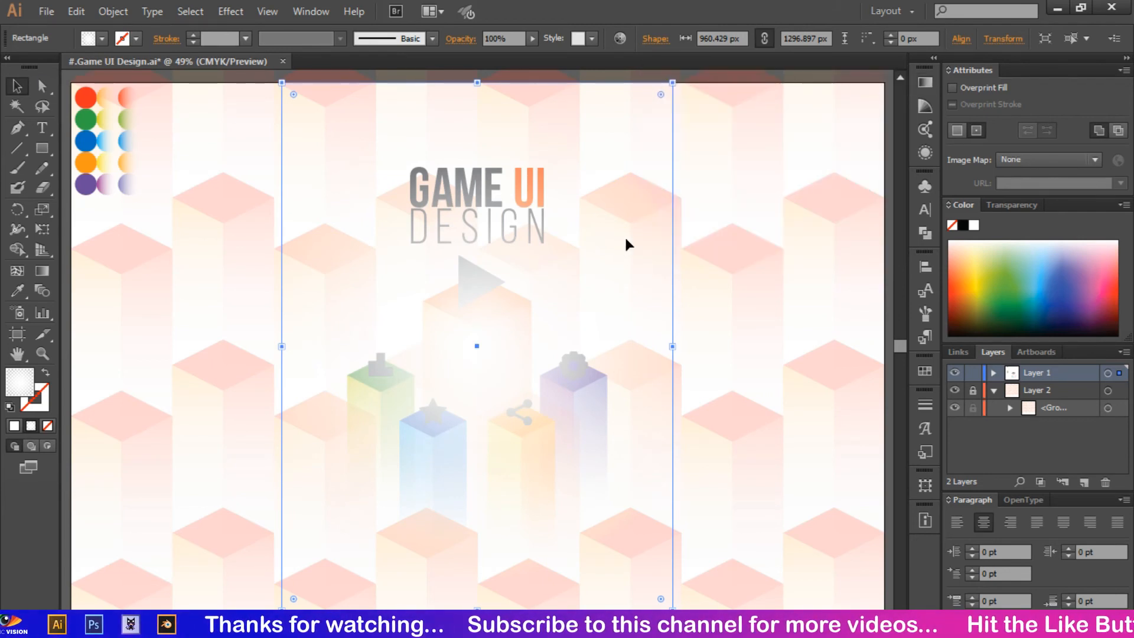
# Send the white radial gradient rectangle backward behind the title and the boxes, and deselect it.
pyautogui.hotkey('ctrl', '[')
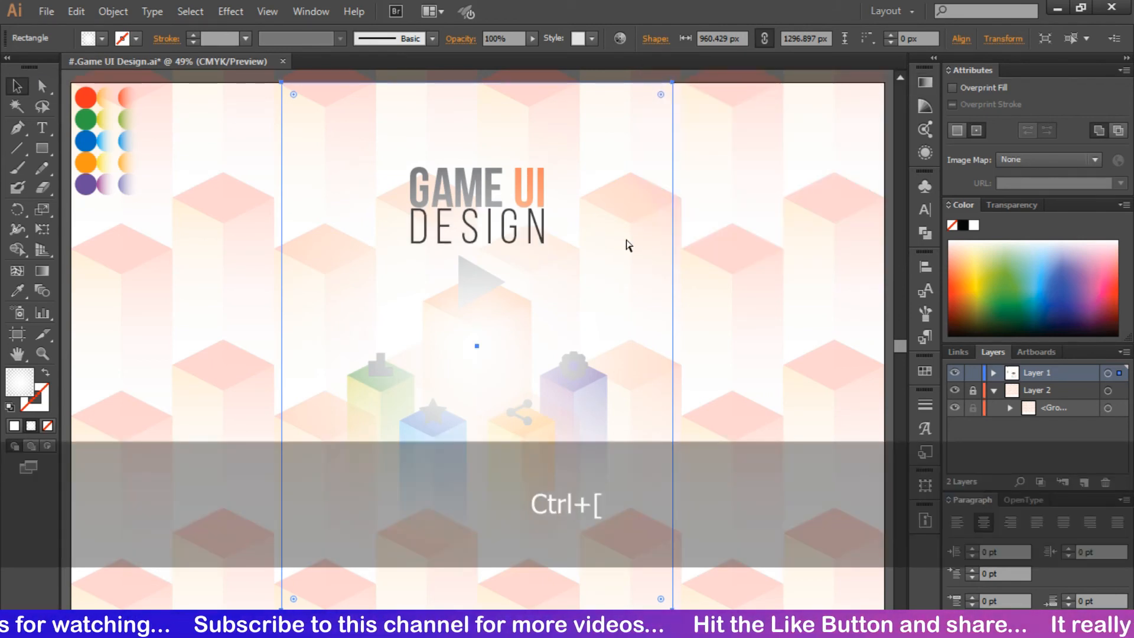
pyautogui.hotkey('ctrl', '[')
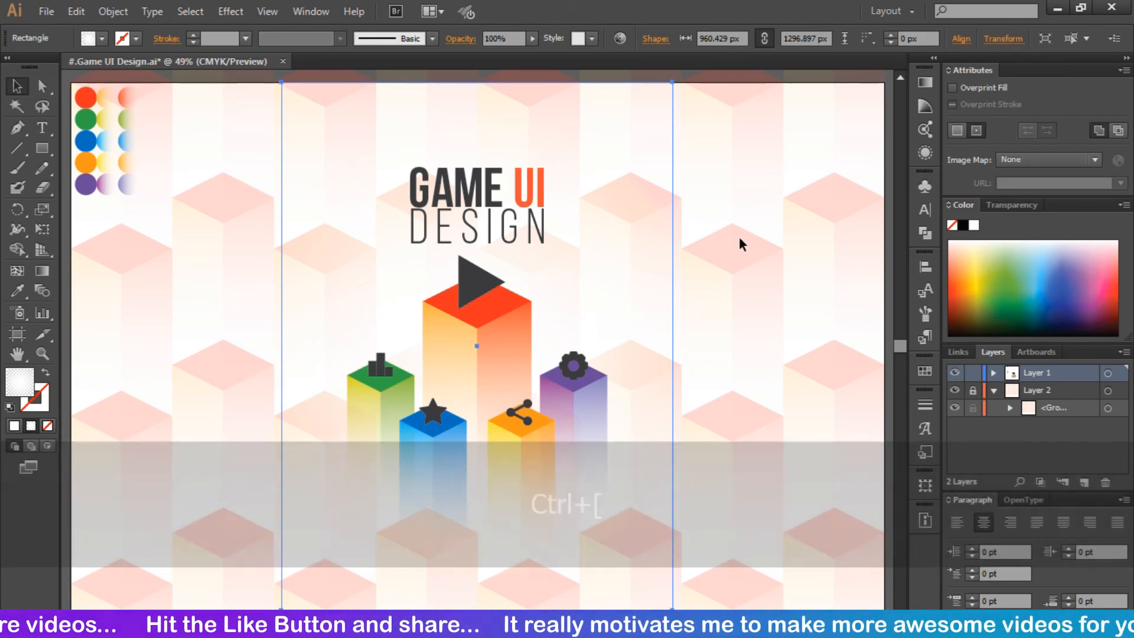
pyautogui.click(738, 237)
# Paste a copy of the white gradient rectangle over the original and send it behind the title and boxes.
pyautogui.click(608, 254)
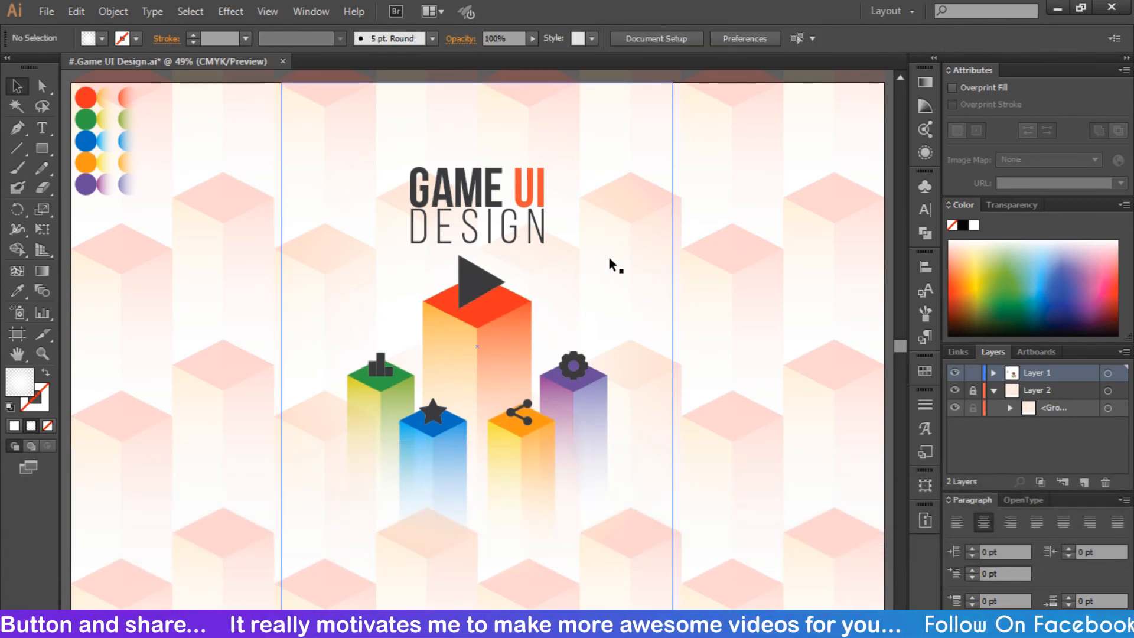
pyautogui.hotkey('ctrl', 'v')
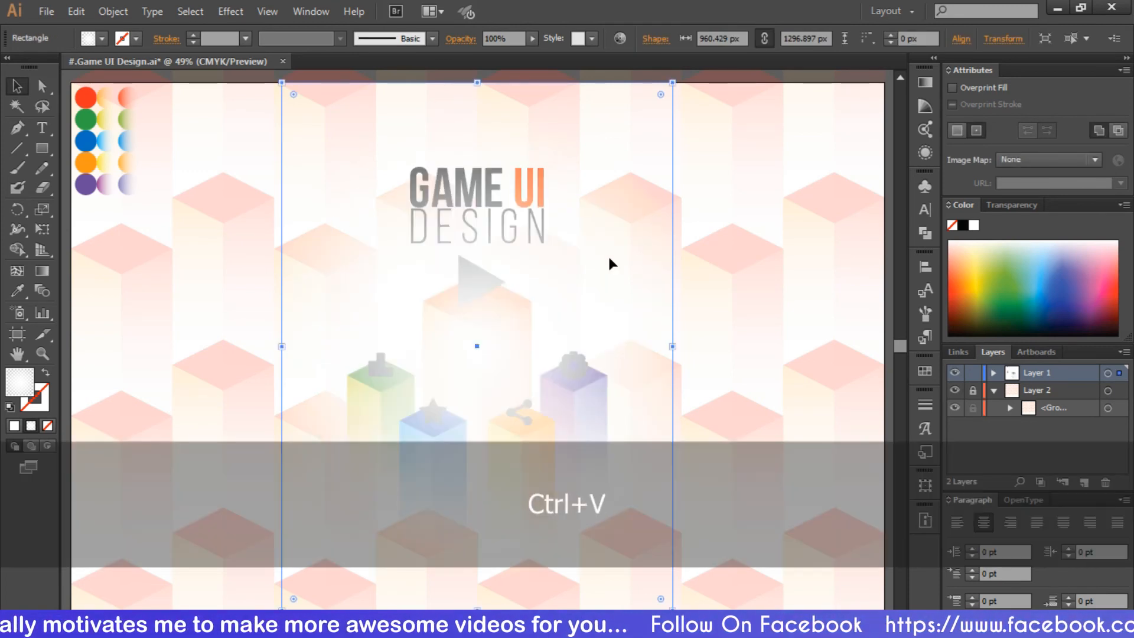
pyautogui.hotkey('ctrl', '[')
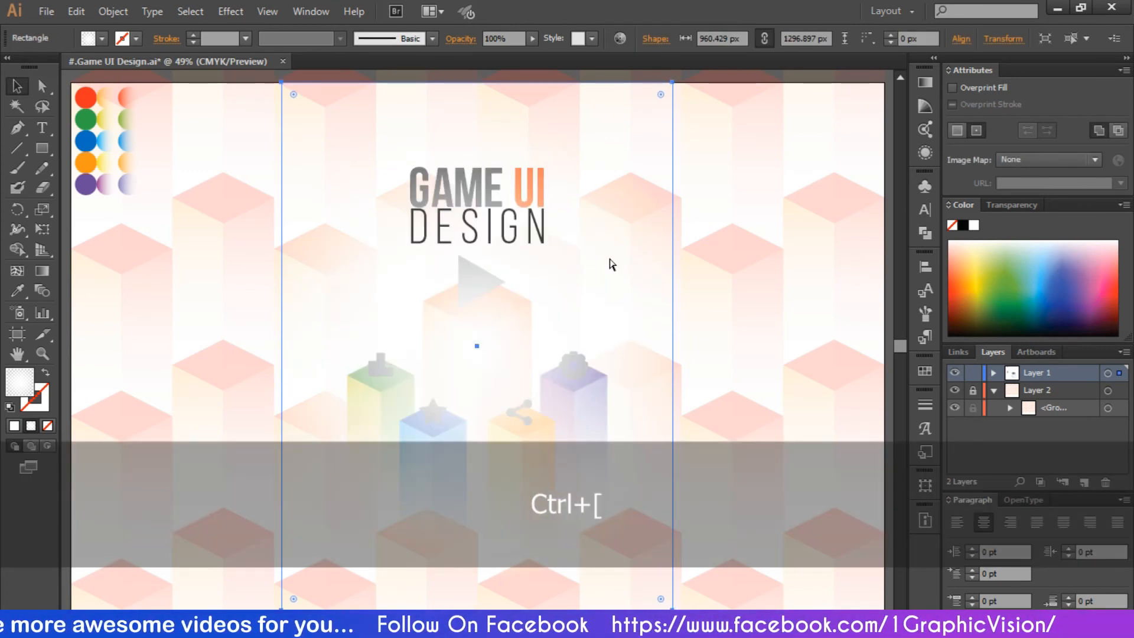
pyautogui.hotkey('ctrl', '[')
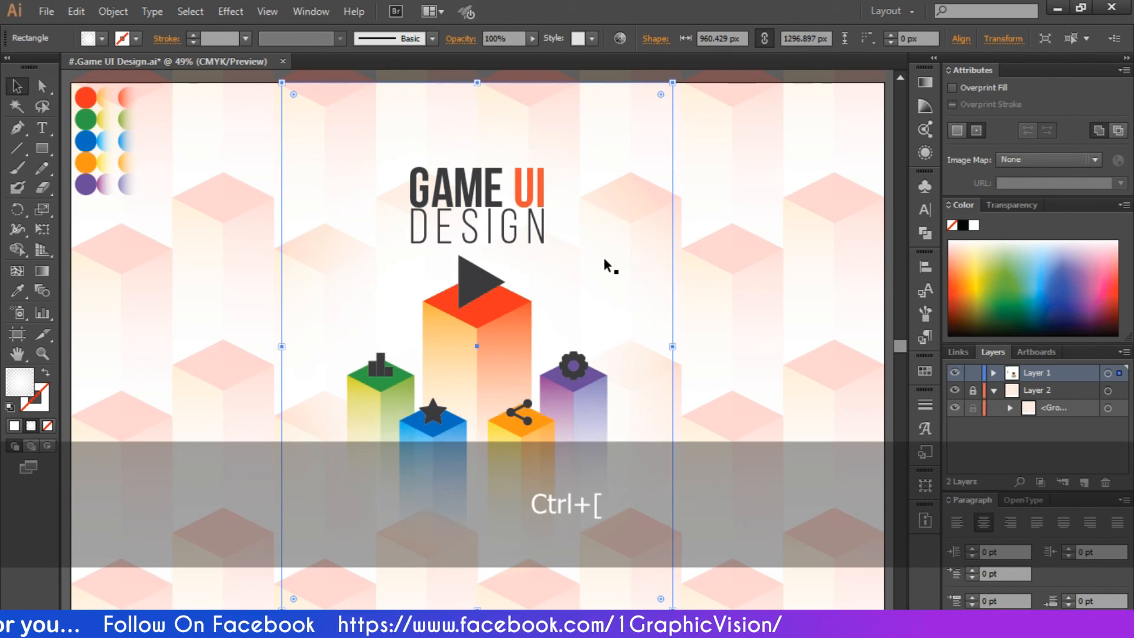
# Group the two overlapping white gradient rectangles and deselect them.
pyautogui.moveTo(713, 215); pyautogui.dragTo(622, 314)
pyautogui.rightClick(652, 295)
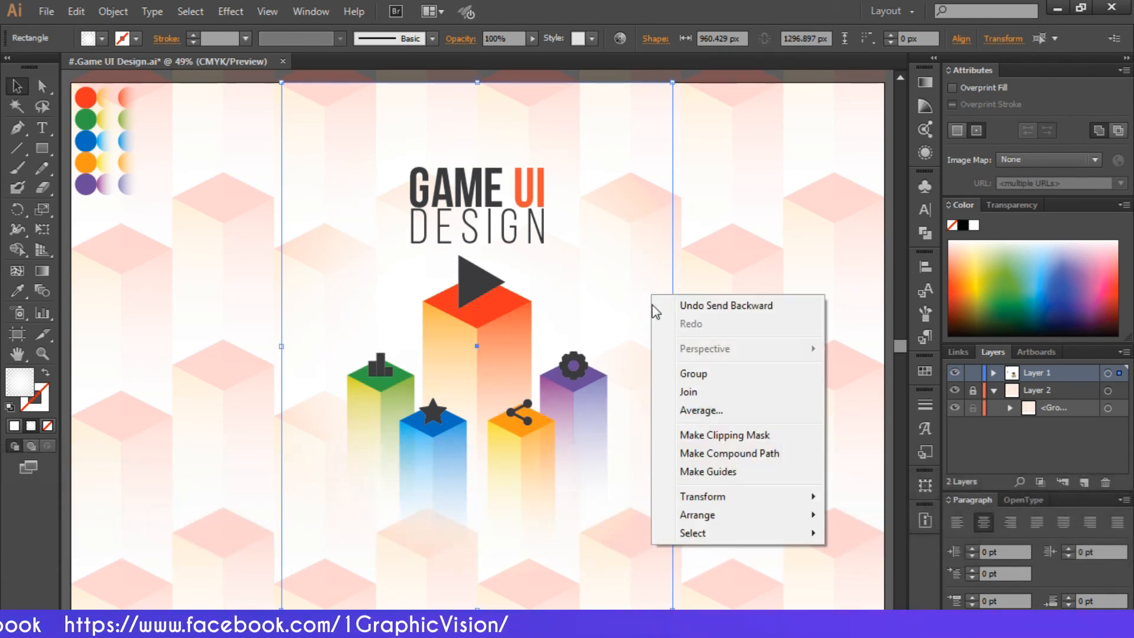
pyautogui.click(703, 370)
pyautogui.click(761, 345)
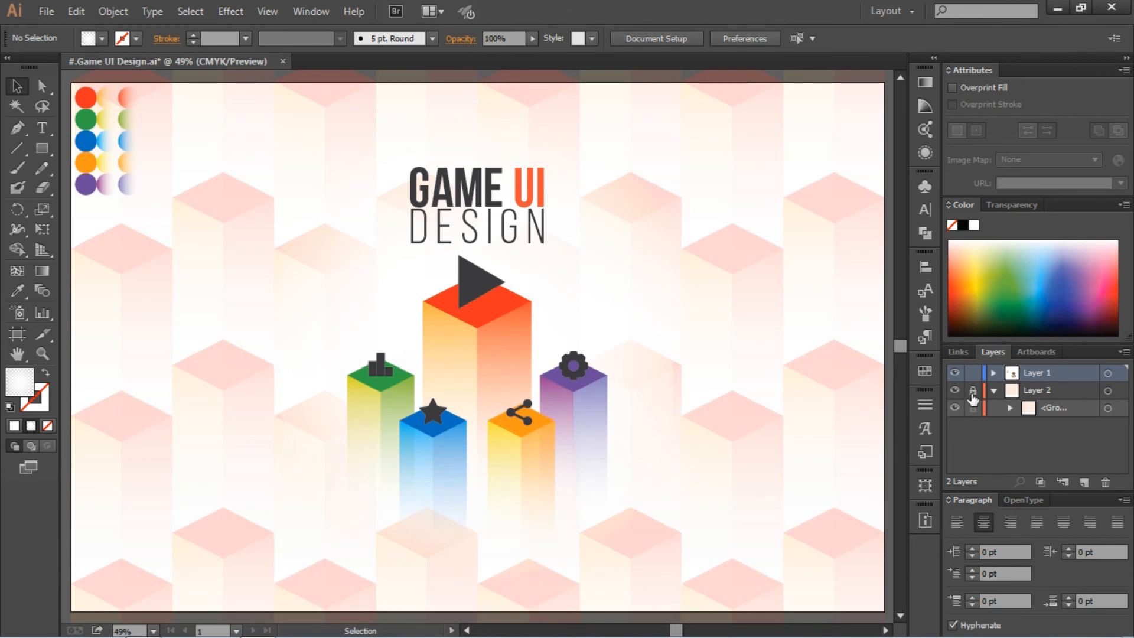
# Try the background box-pattern group on Layer 2 at 30% opacity and lock the layer.
pyautogui.click(695, 382)
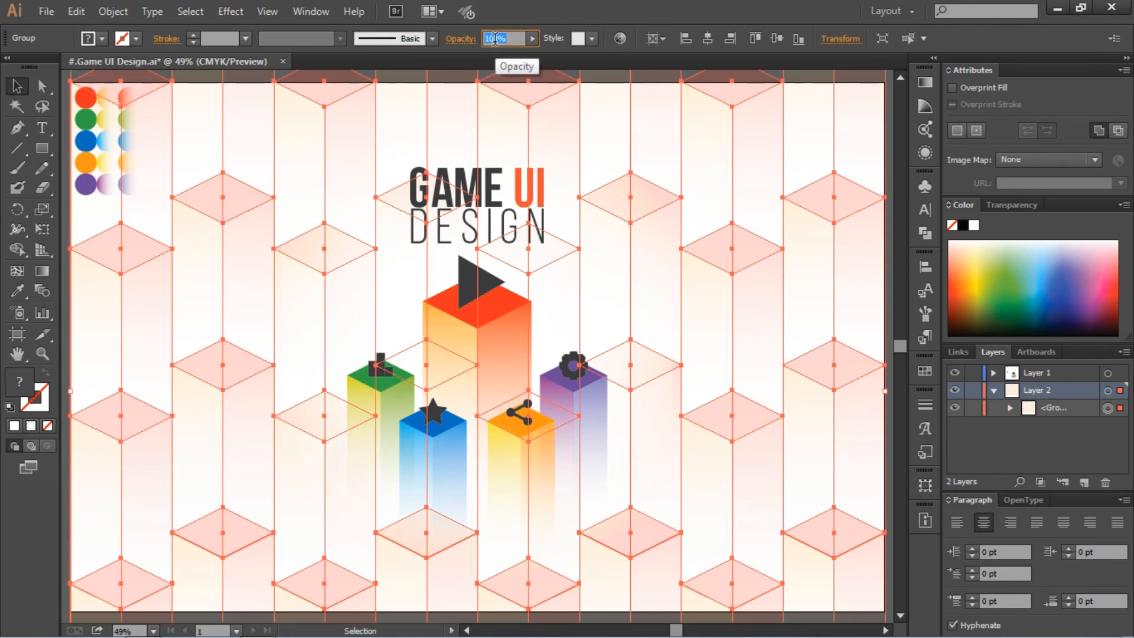
pyautogui.write('30')
pyautogui.press('Return')
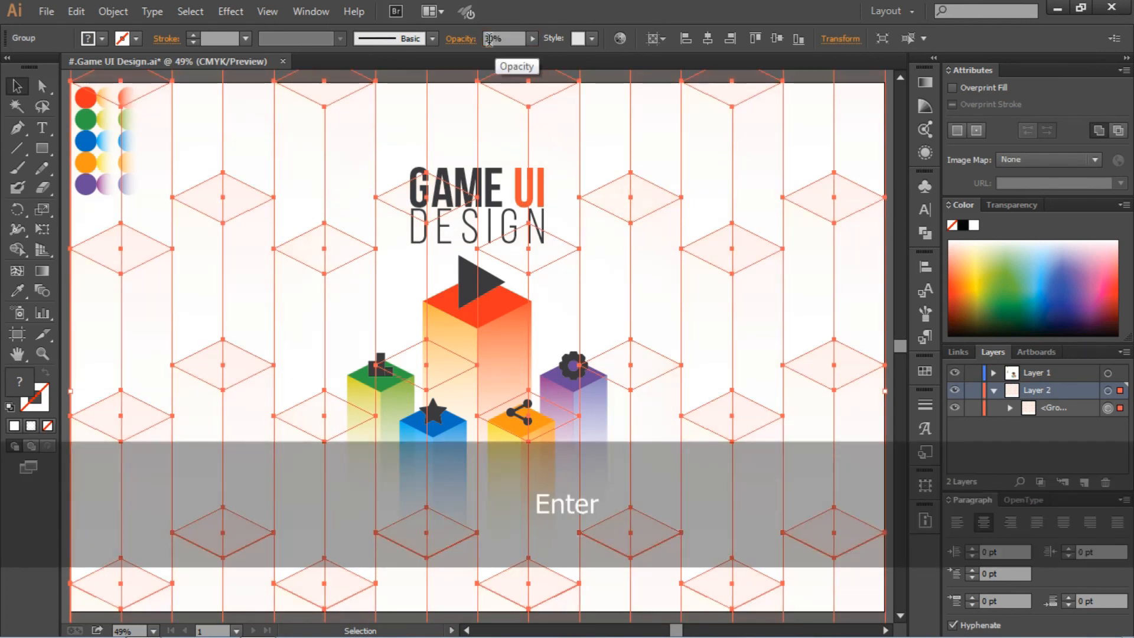
pyautogui.click(973, 390)
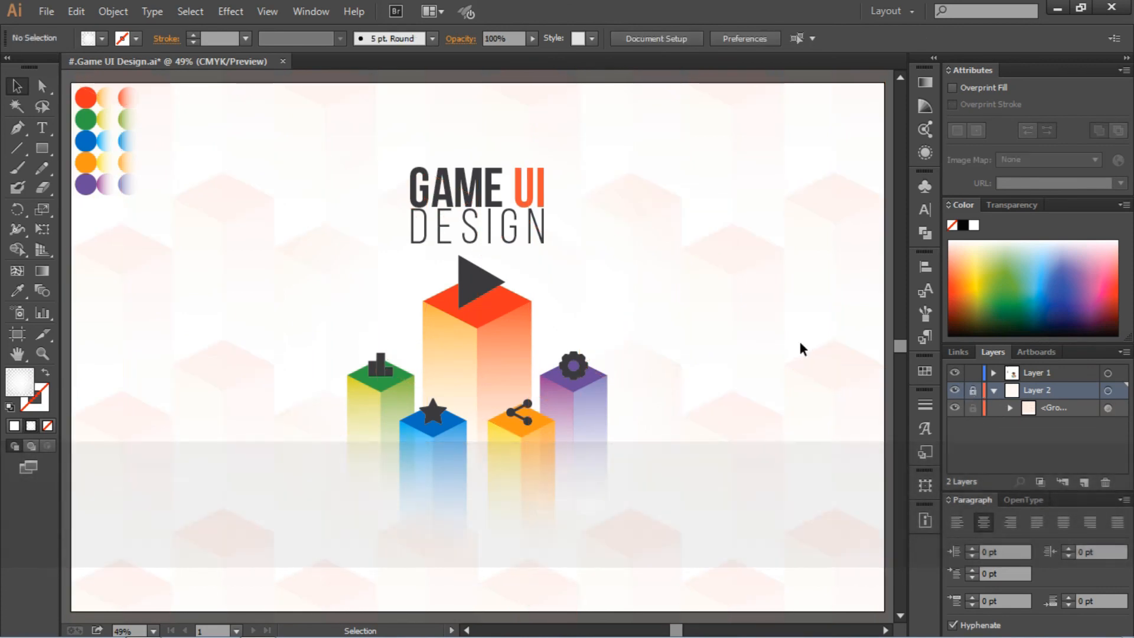
# Set the opacity of the background box-pattern group to 60% and lock Layer 2.
pyautogui.click(706, 271)
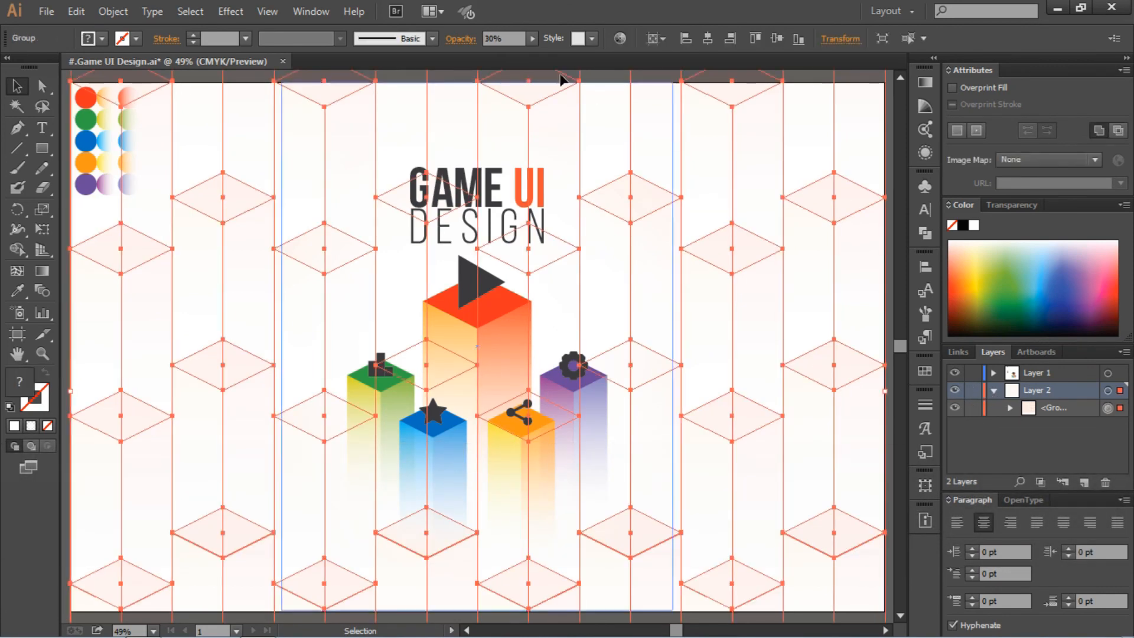
pyautogui.write('60')
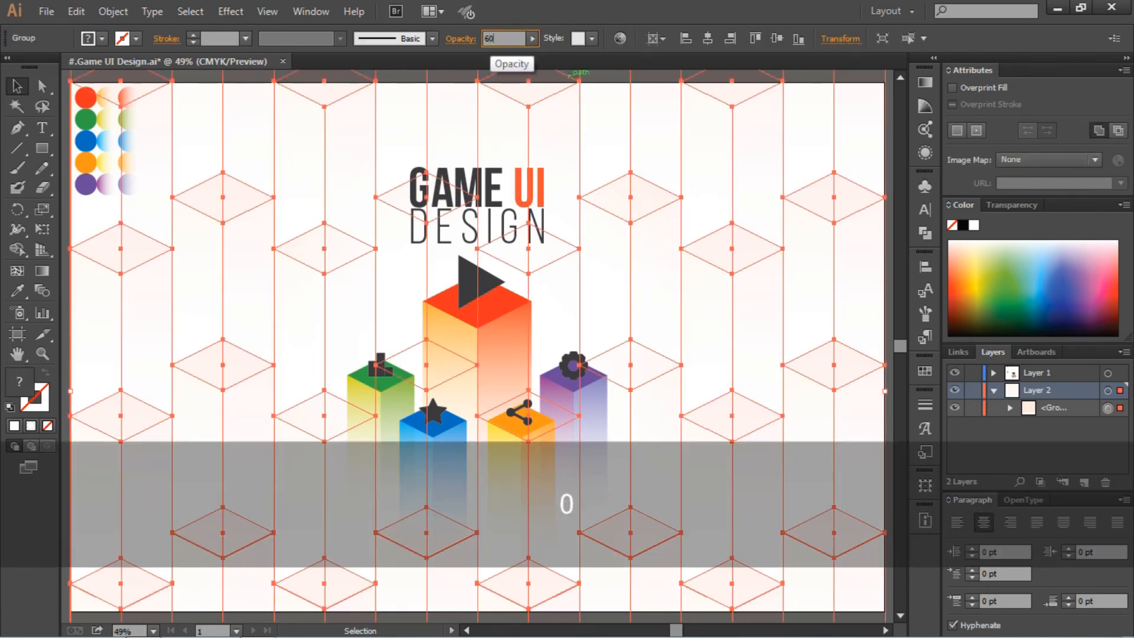
pyautogui.press('Return')
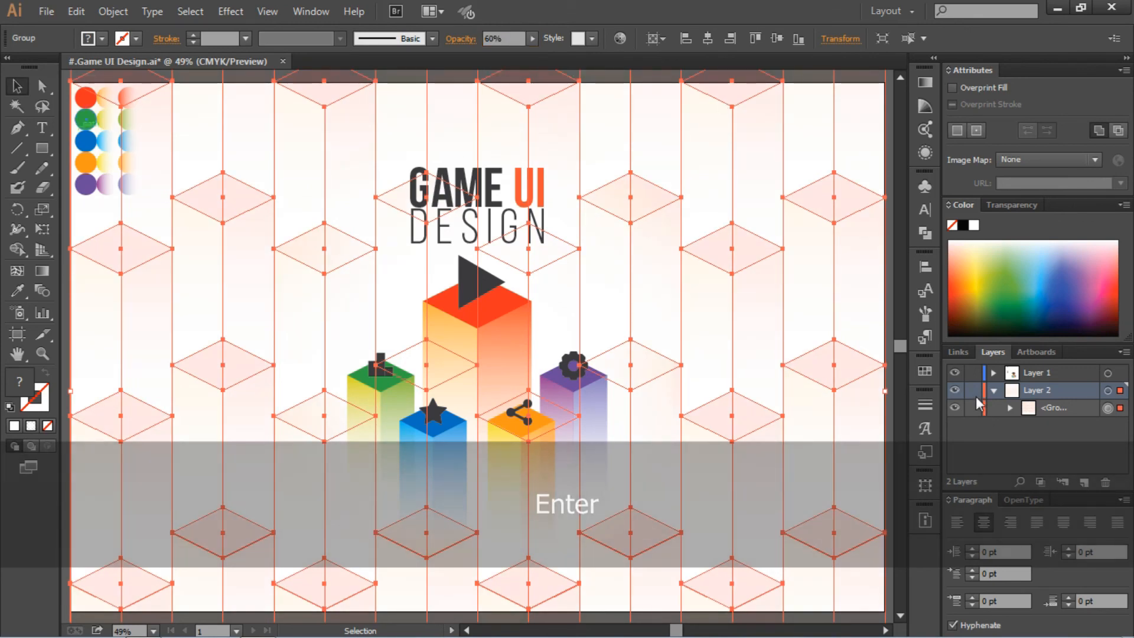
pyautogui.click(973, 390)
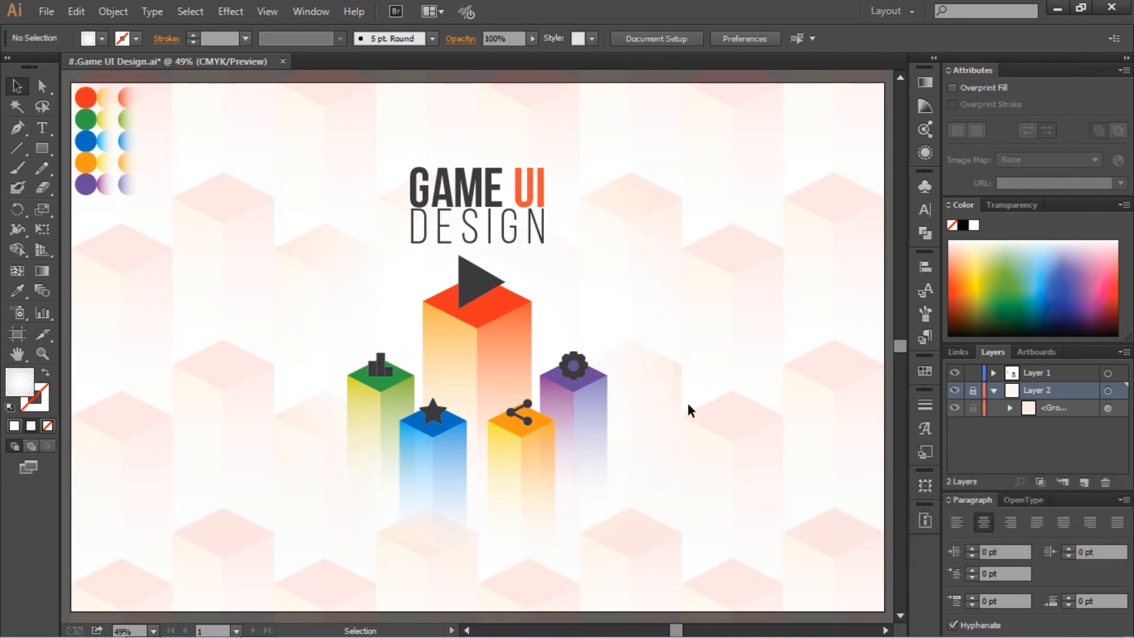